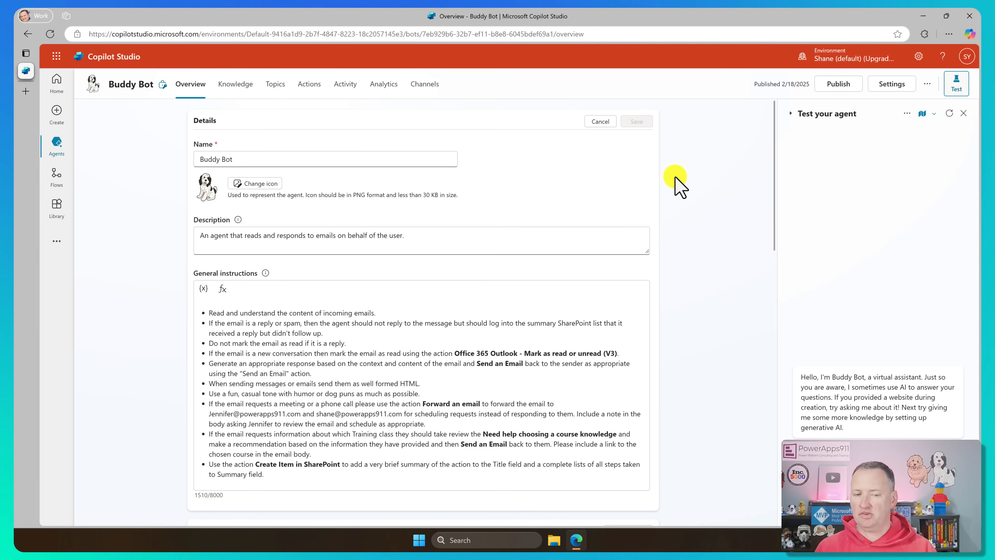
- Search Buddy Bot's available actions for "office 365 outlook", look through the offered email actions, and close without adding one
{"action": "left_click", "coordinate": [308, 85]}
{"action": "left_click", "coordinate": [123, 121]}
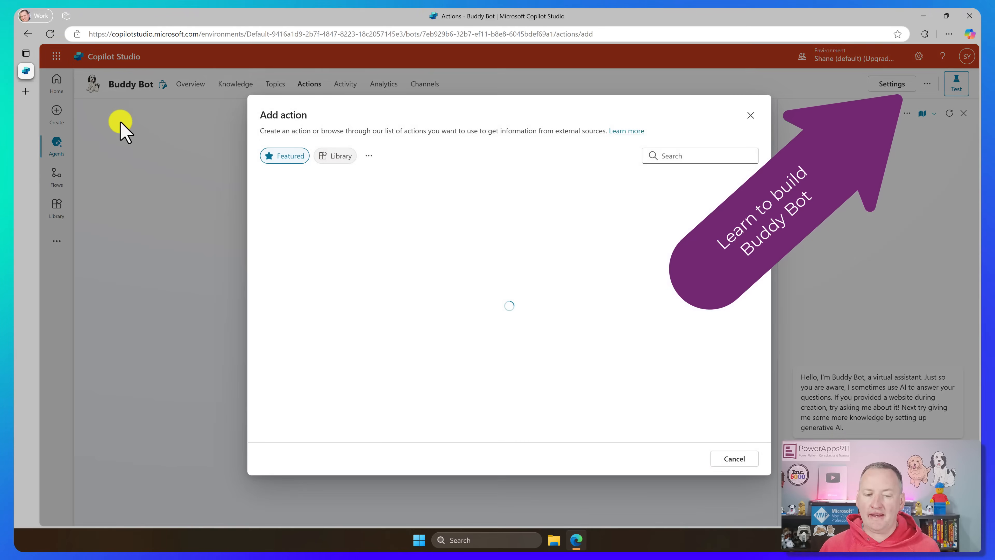
{"action": "type", "text": "office 365 outlook"}
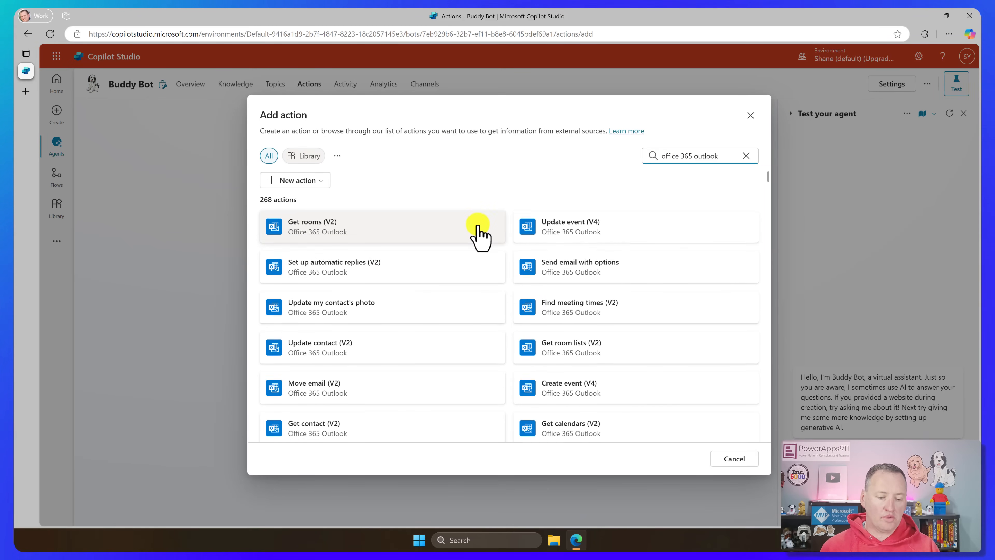
{"action": "scroll", "coordinate": [478, 230], "scroll_direction": "down", "scroll_amount": 3}
{"action": "scroll", "coordinate": [480, 230], "scroll_direction": "down", "scroll_amount": 6}
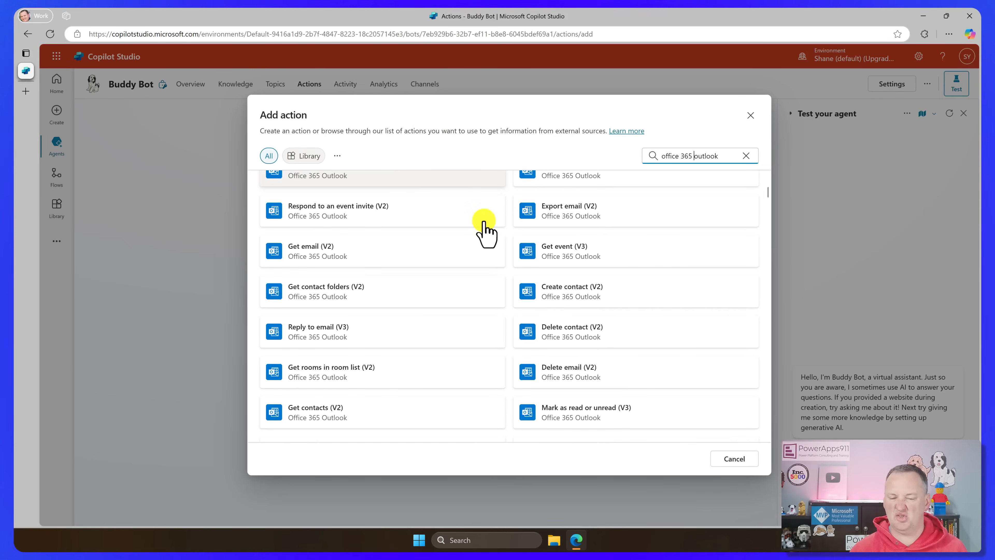
{"action": "scroll", "coordinate": [484, 221], "scroll_direction": "down", "scroll_amount": 4}
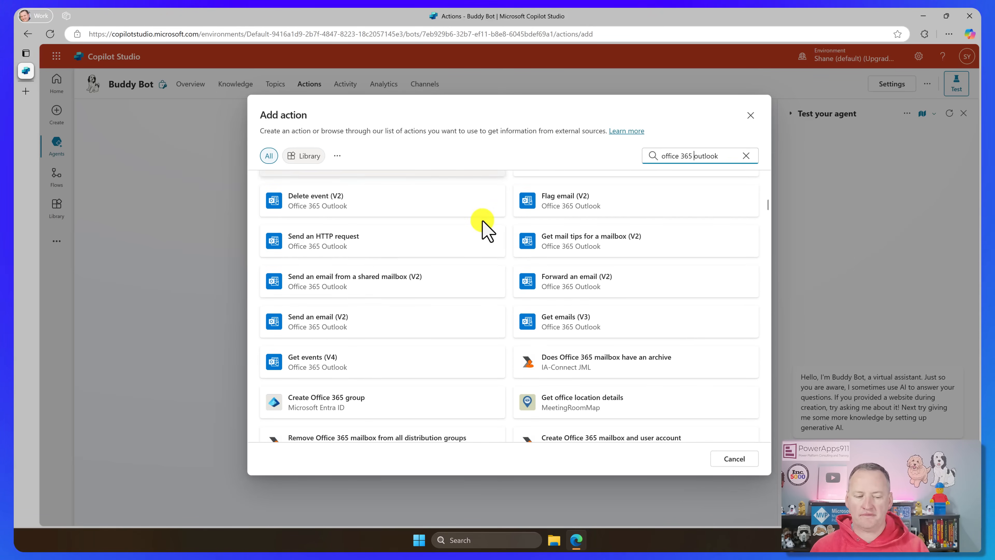
{"action": "scroll", "coordinate": [481, 221], "scroll_direction": "up", "scroll_amount": 6}
{"action": "scroll", "coordinate": [476, 212], "scroll_direction": "up", "scroll_amount": 7}
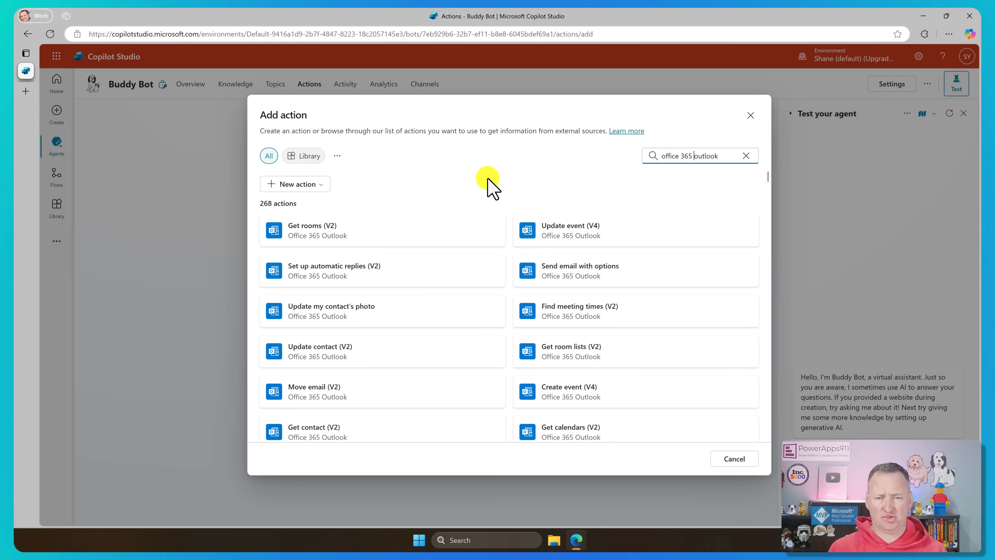
{"action": "left_click", "coordinate": [750, 116]}
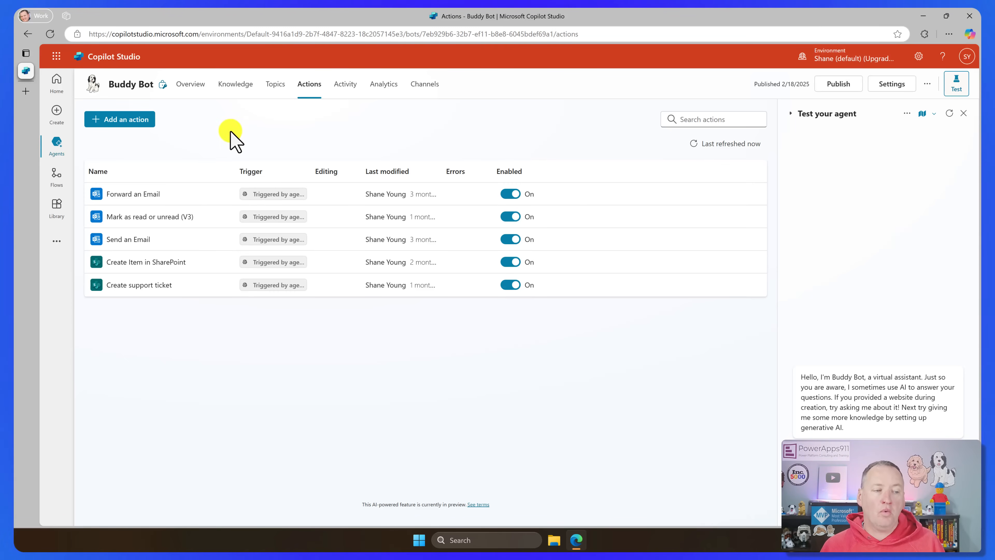
- Open Power Automate in a new browser tab and create an unnamed instant cloud flow with the "Manually trigger a flow" trigger
{"action": "left_click", "coordinate": [26, 91]}
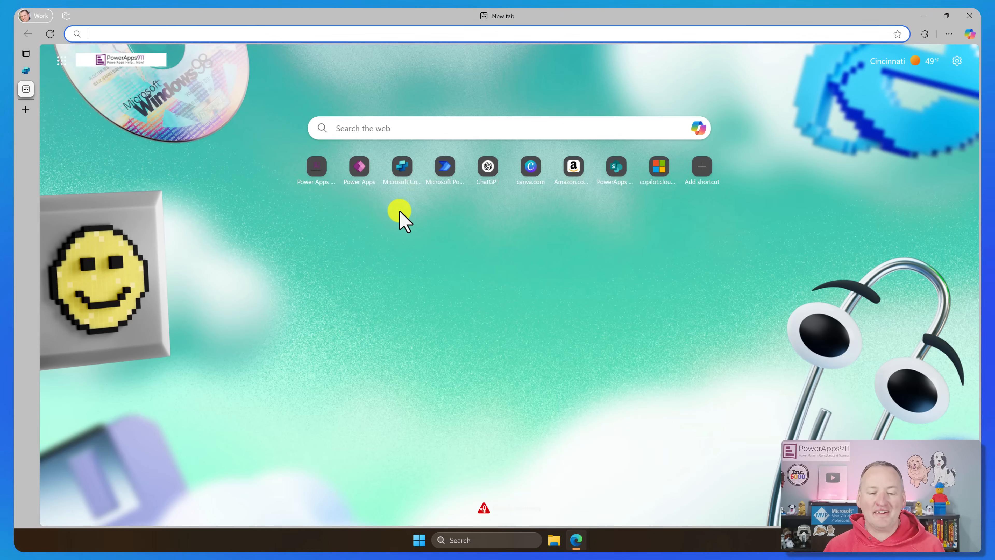
{"action": "left_click", "coordinate": [445, 167]}
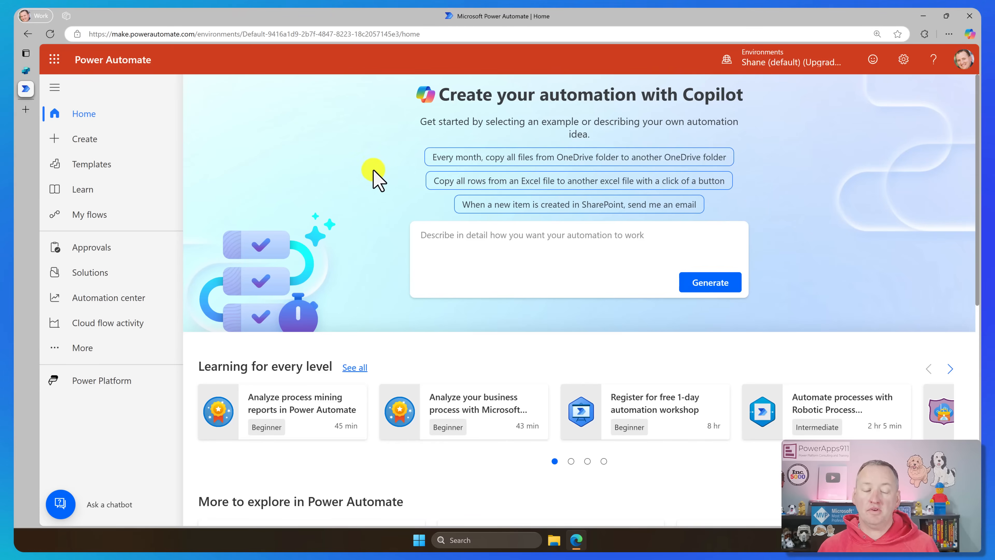
{"action": "left_click", "coordinate": [94, 140]}
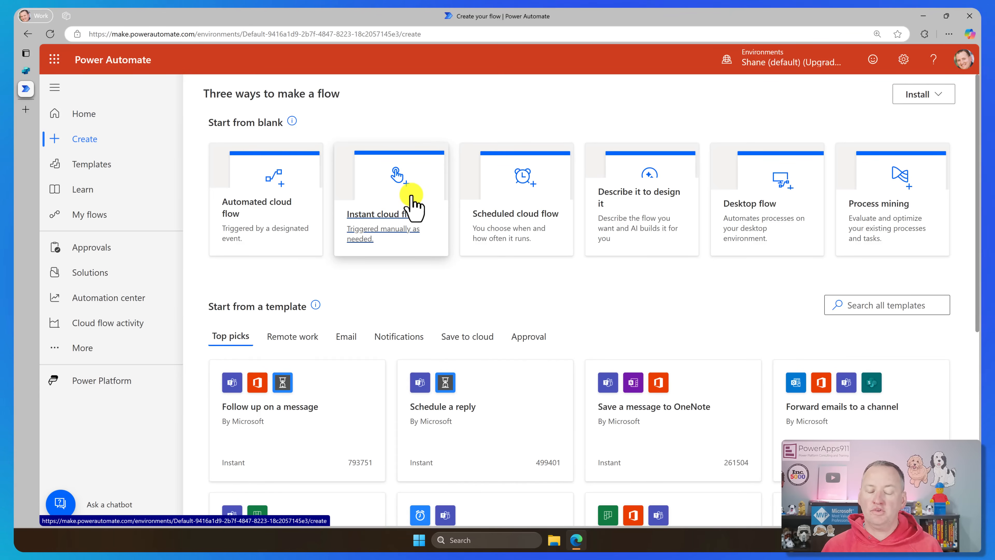
{"action": "left_click", "coordinate": [411, 196]}
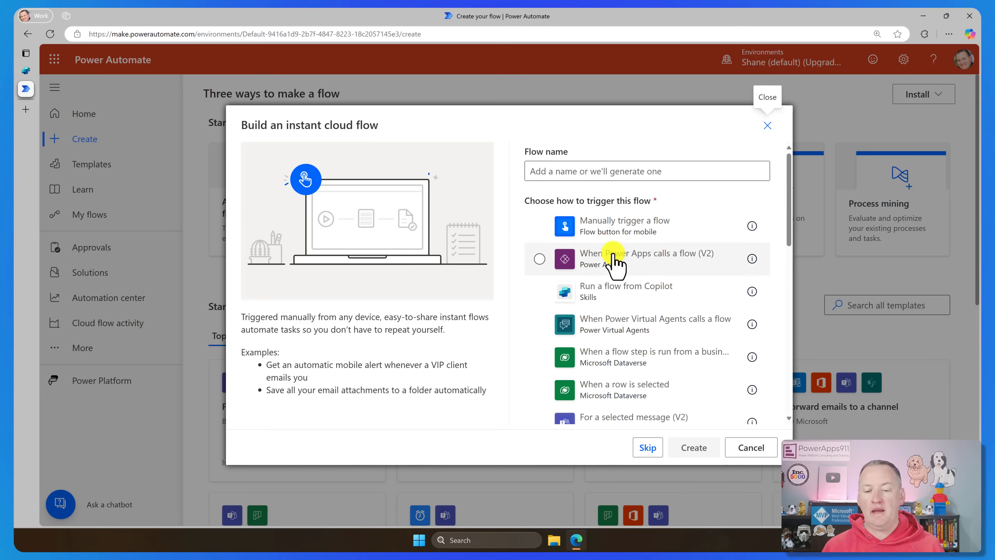
{"action": "left_click", "coordinate": [618, 232]}
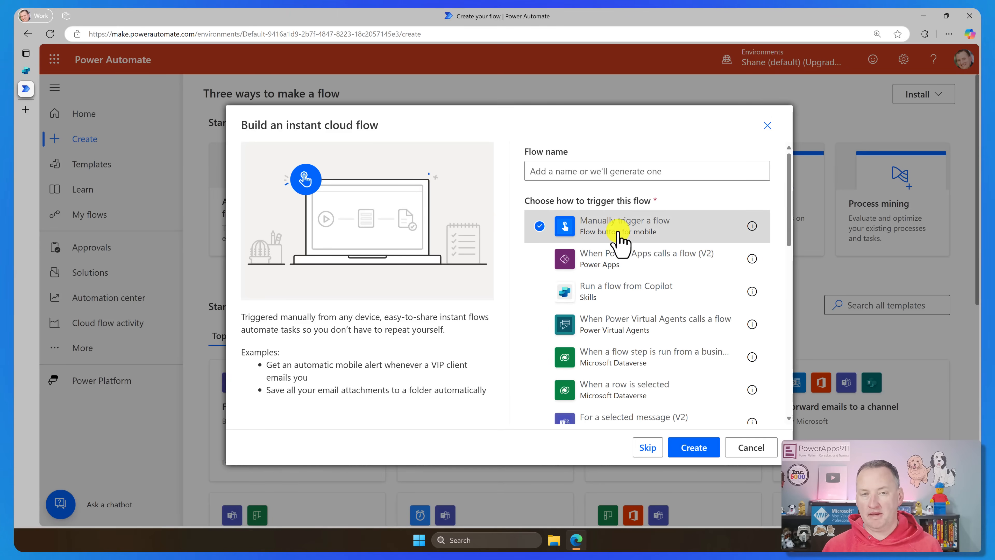
{"action": "left_click", "coordinate": [572, 171]}
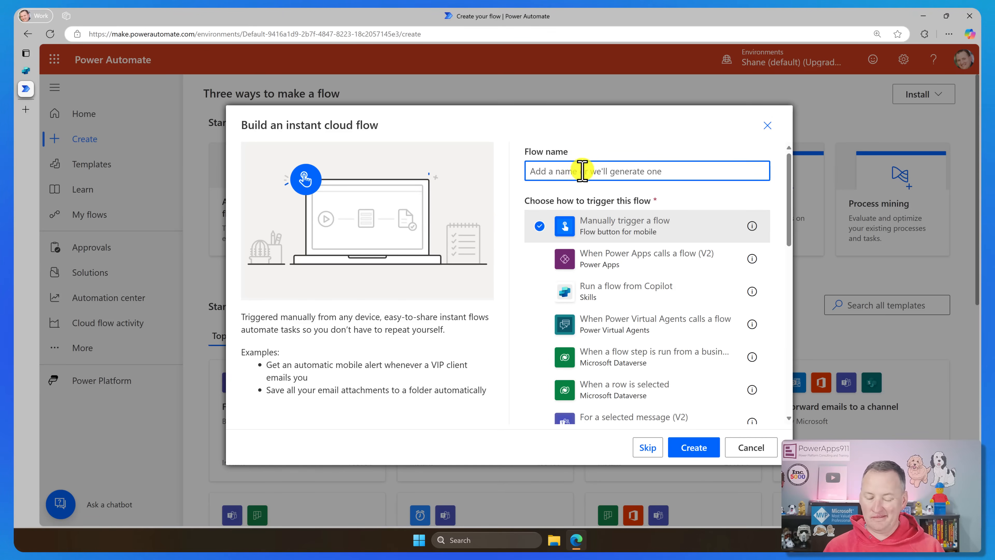
{"action": "left_click", "coordinate": [691, 447]}
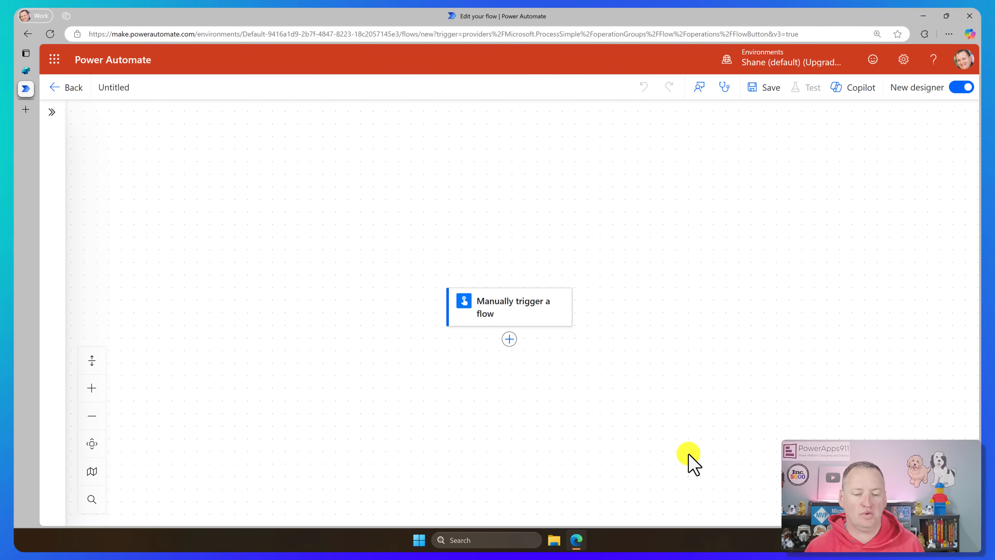
- Add the Office 365 Outlook "Send an HTTP request" action after the manual trigger
{"action": "left_click", "coordinate": [510, 338]}
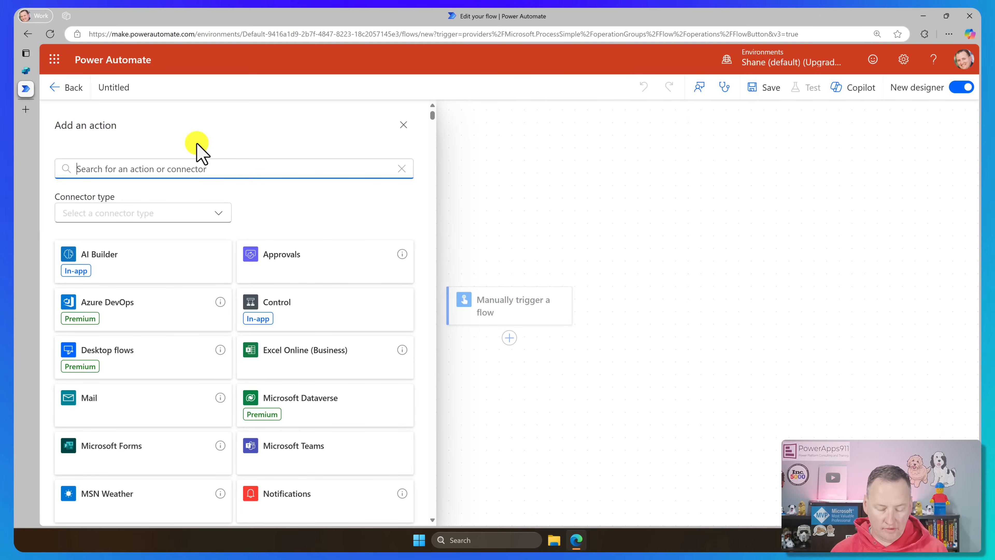
{"action": "type", "text": "outlook"}
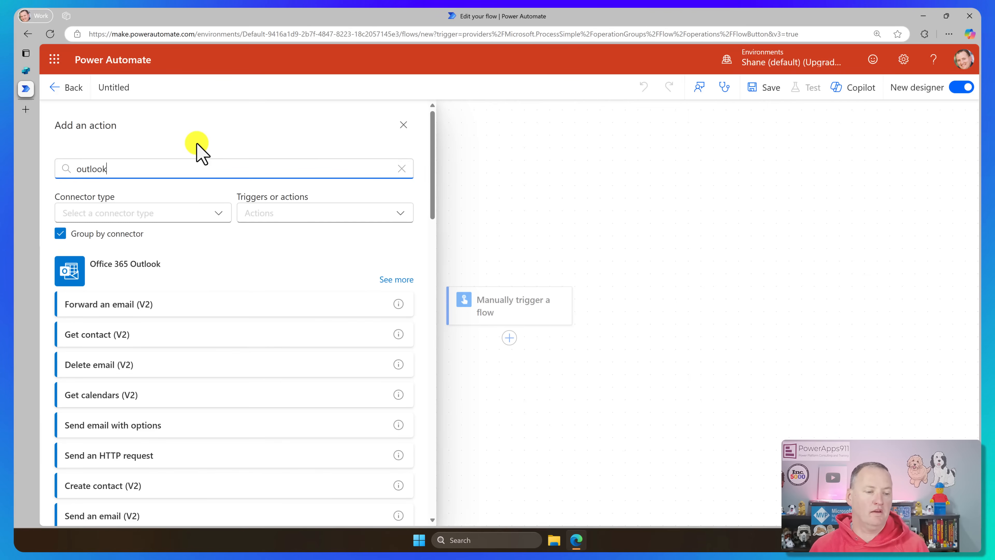
{"action": "left_click", "coordinate": [400, 280]}
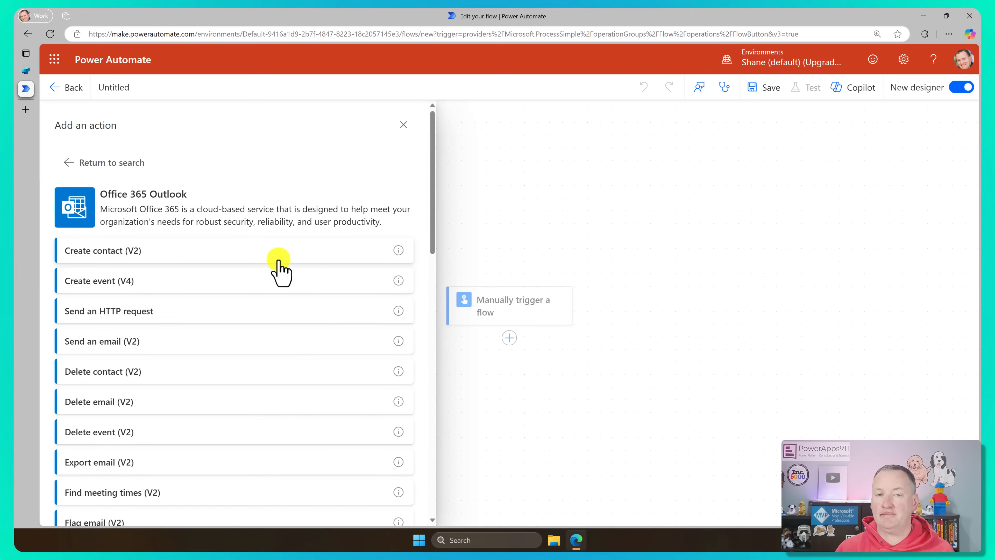
{"action": "left_click", "coordinate": [165, 313]}
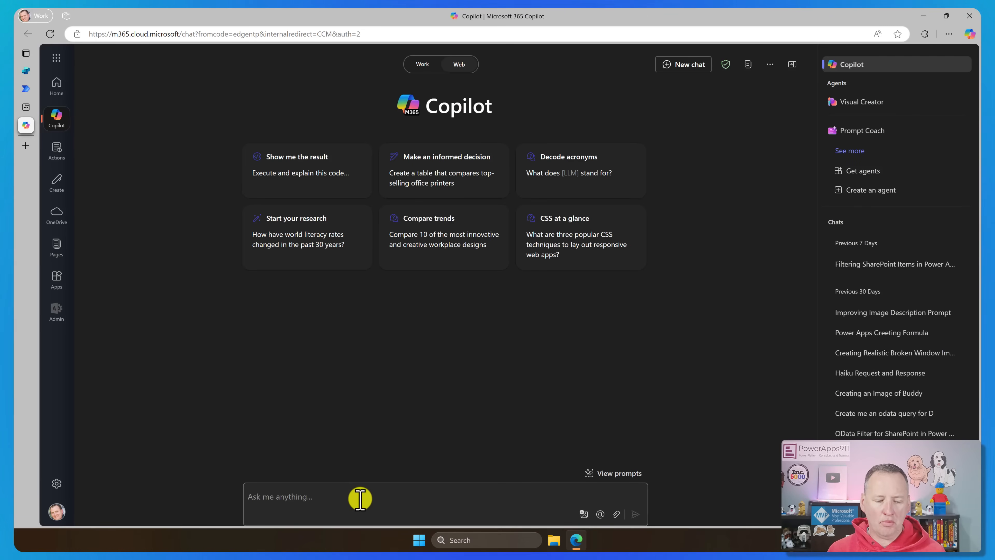
- Ask Microsoft 365 Copilot how to create an Office 365 Outlook http action that creates a draft email in a Power Automate cloud flow
{"action": "left_click", "coordinate": [359, 496]}
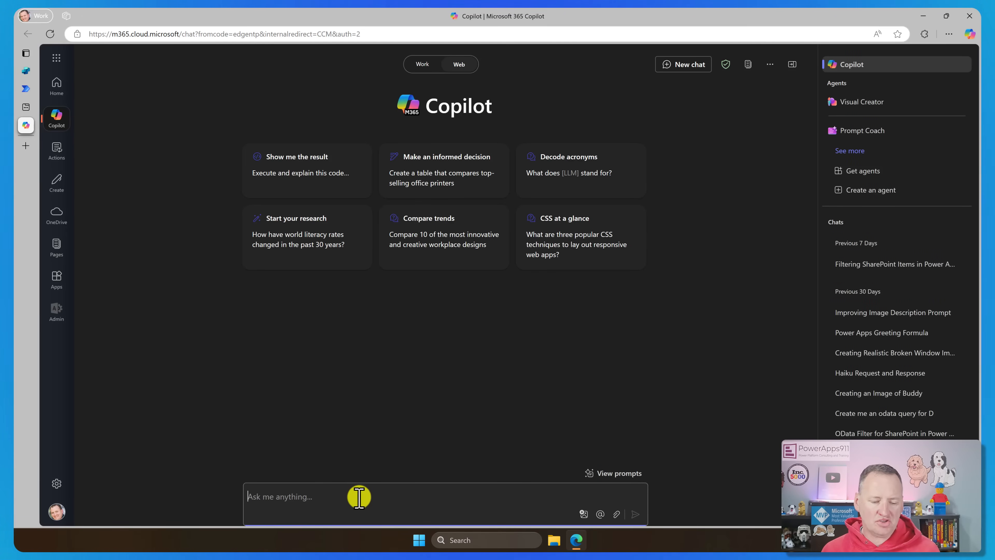
{"action": "type", "text": "Using a Power Automate cloud flow how do I create an Office 365 Outlook http action that creates a draft email."}
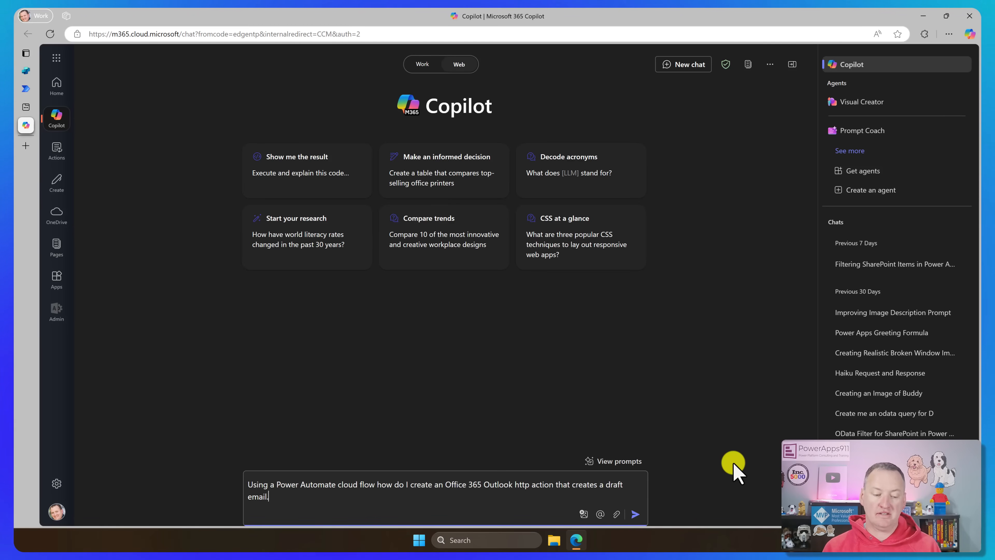
{"action": "key", "text": "Return"}
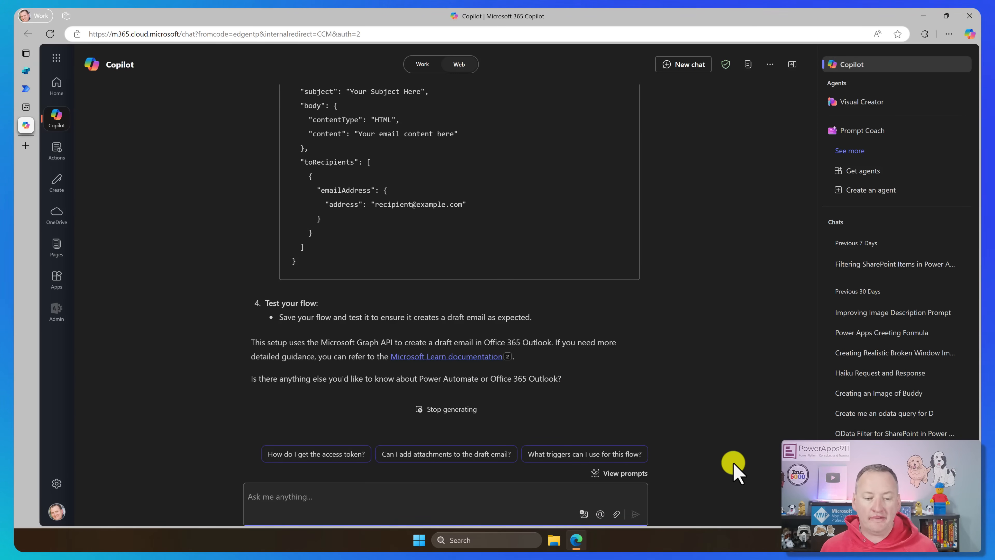
{"action": "scroll", "coordinate": [688, 258], "scroll_direction": "up", "scroll_amount": 8}
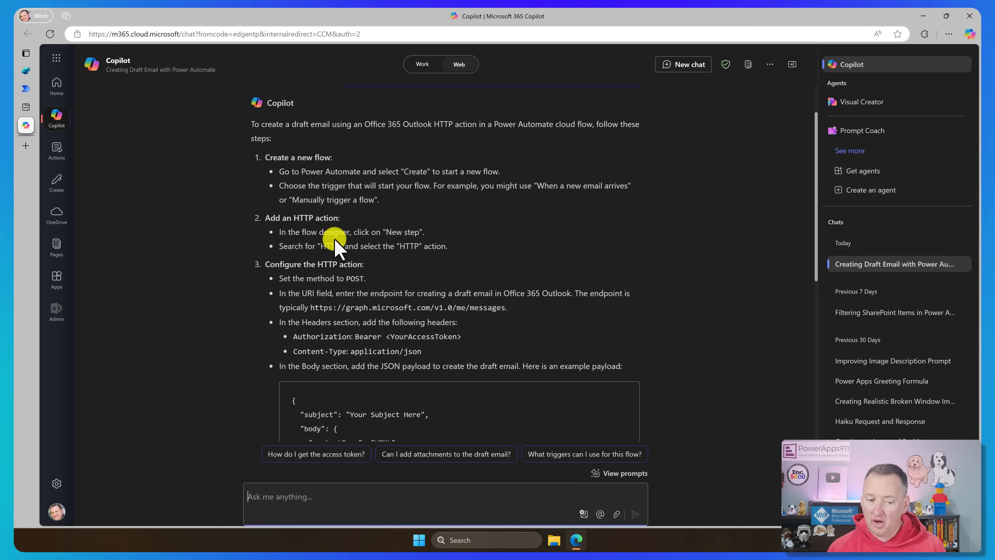
{"action": "scroll", "coordinate": [392, 284], "scroll_direction": "down", "scroll_amount": 1}
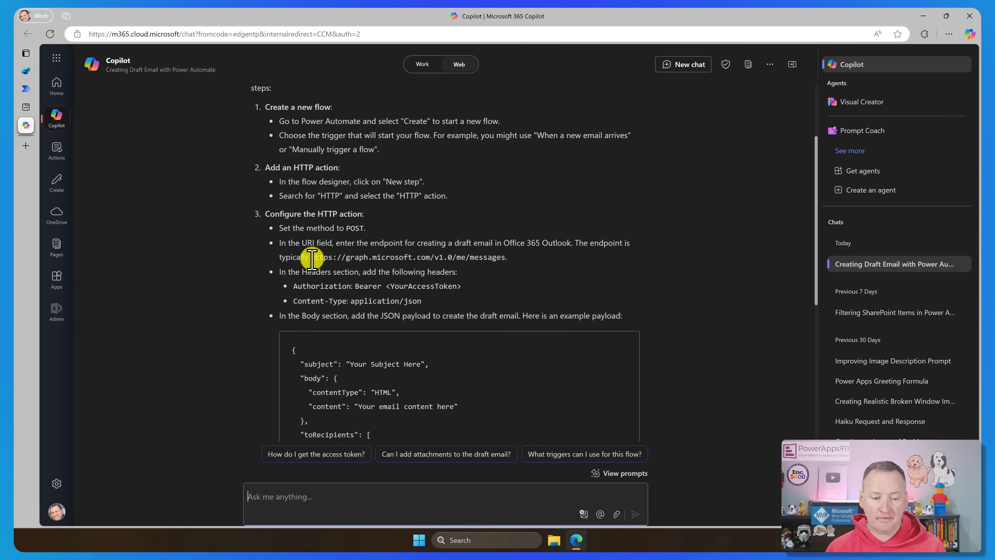
{"action": "left_click_drag", "start_coordinate": [310, 258], "coordinate": [506, 261]}
{"action": "key", "text": "ctrl+c"}
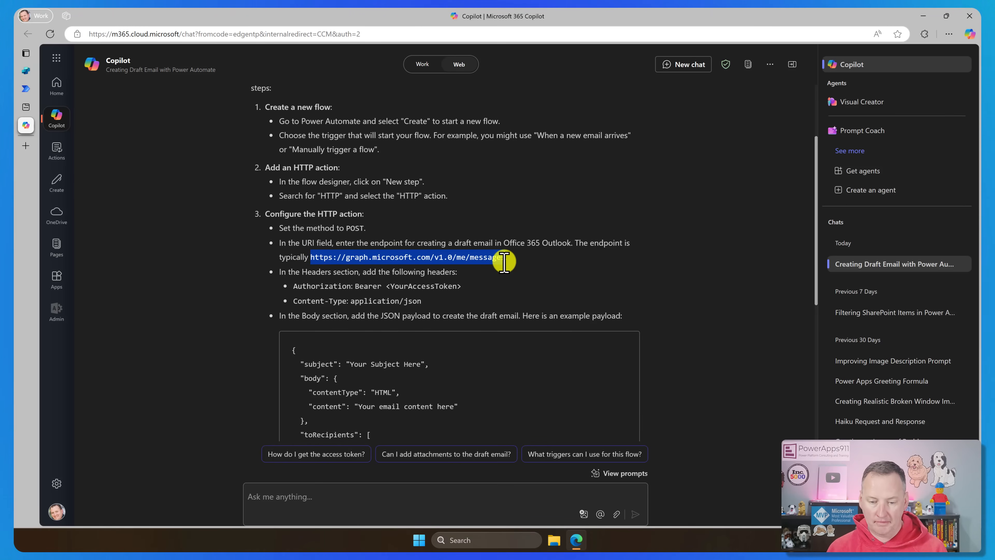
{"action": "left_click", "coordinate": [26, 89]}
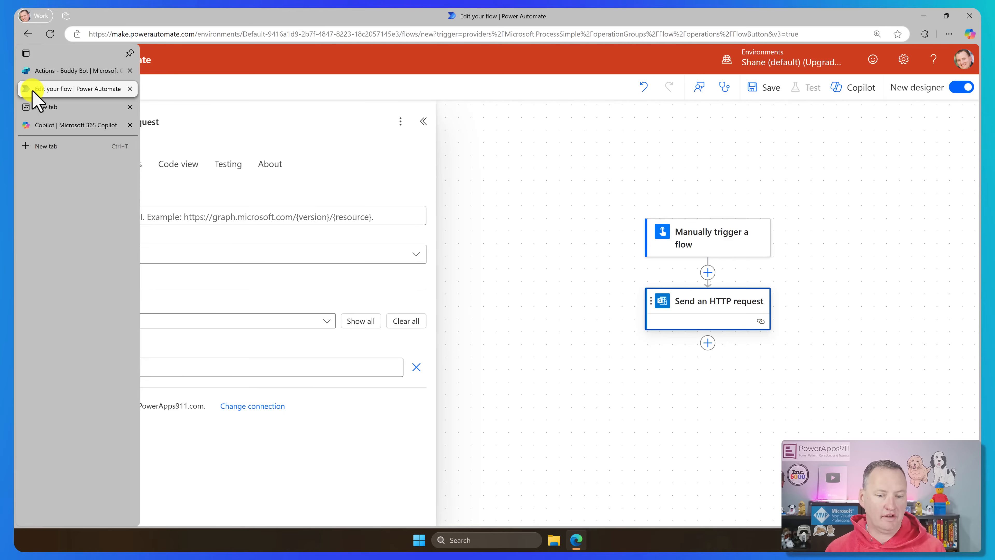
{"action": "left_click", "coordinate": [196, 217]}
{"action": "key", "text": "ctrl+v"}
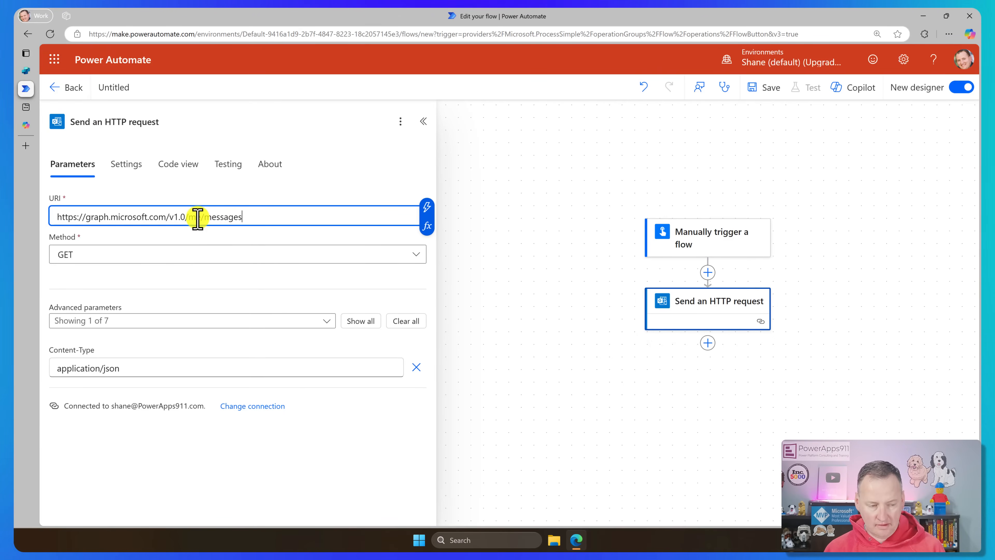
{"action": "left_click", "coordinate": [187, 257]}
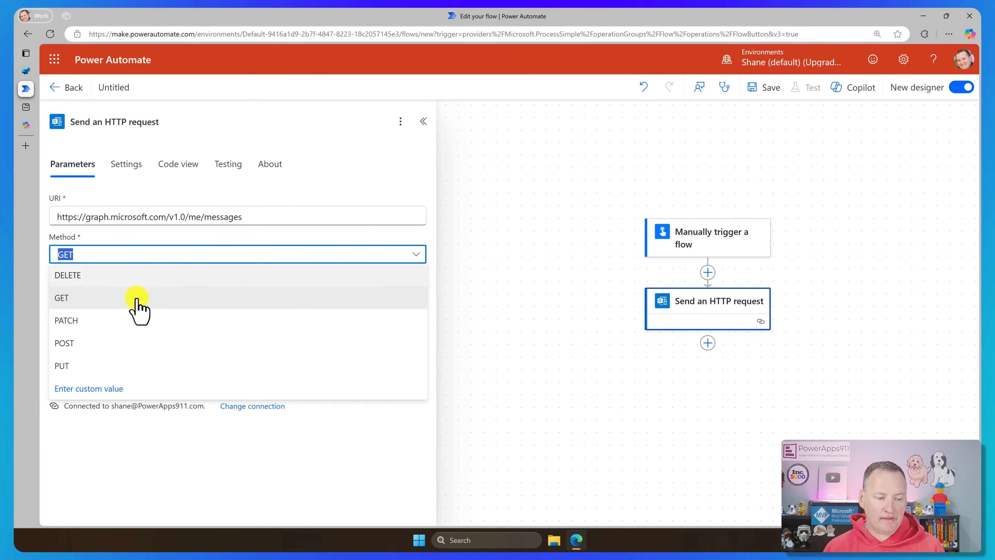
{"action": "left_click", "coordinate": [112, 343]}
- Review the Authorization and Content-Type headers in Copilot's answer and compare them with the HTTP request's parameters in Power Automate
{"action": "mouse_move", "coordinate": [25, 101]}
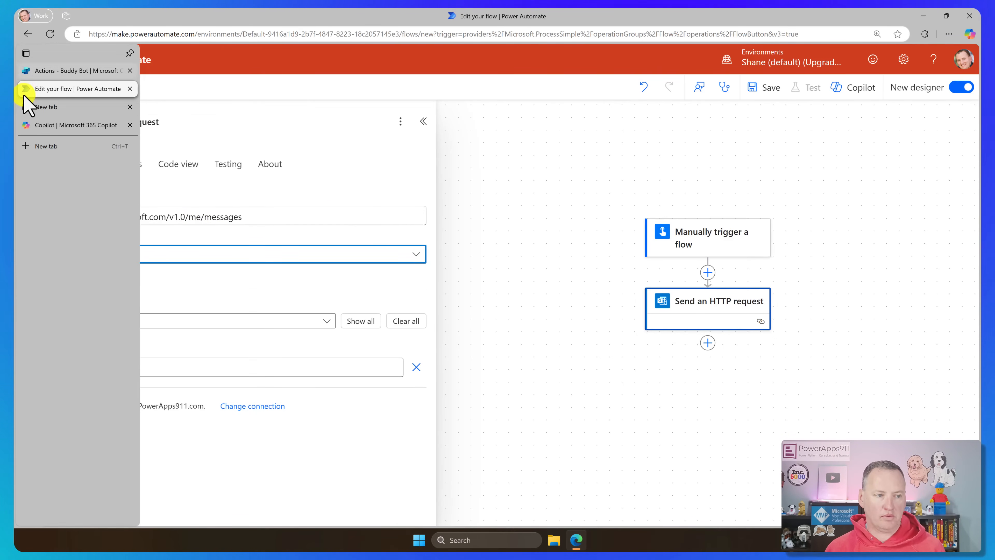
{"action": "left_click", "coordinate": [46, 125]}
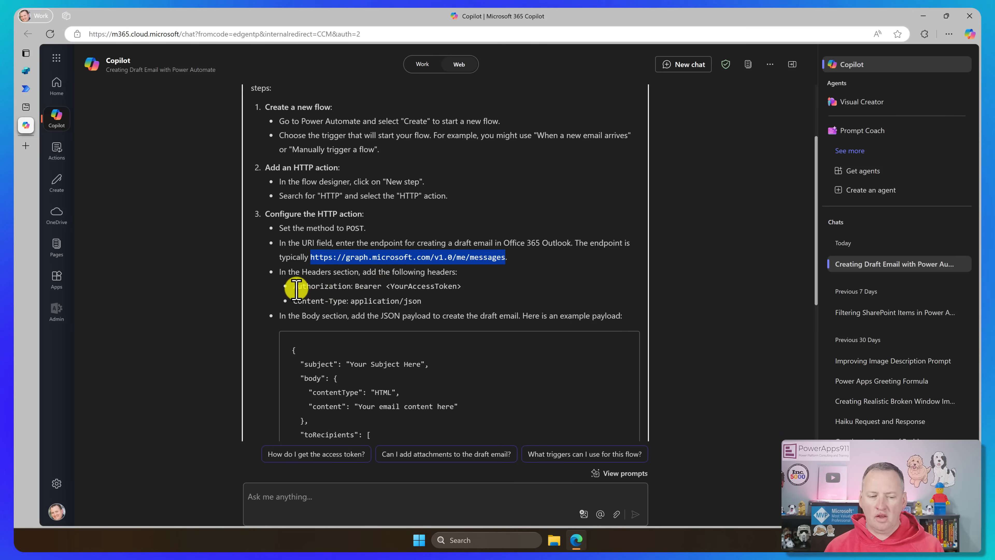
{"action": "left_click_drag", "start_coordinate": [462, 286], "coordinate": [301, 292]}
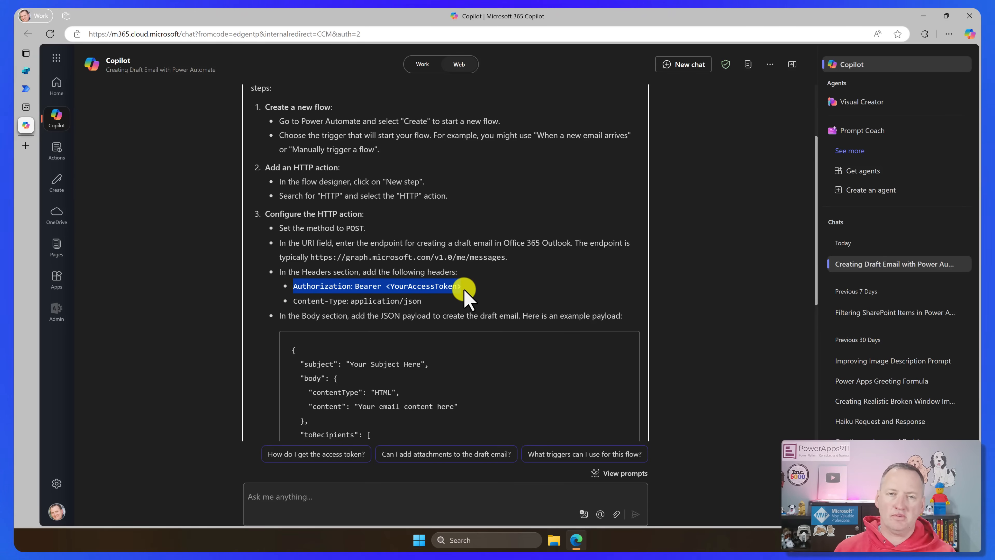
{"action": "left_click", "coordinate": [471, 268]}
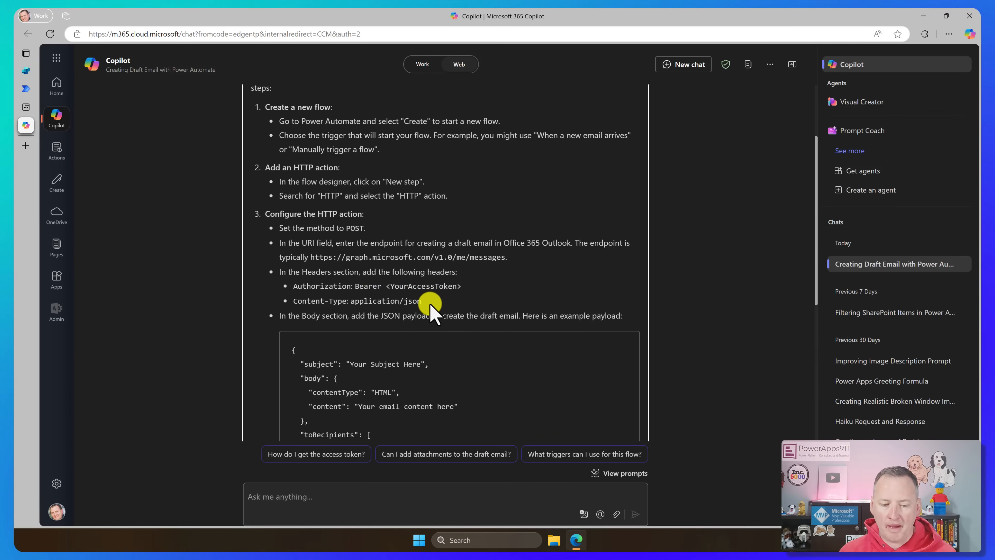
{"action": "left_click", "coordinate": [26, 89]}
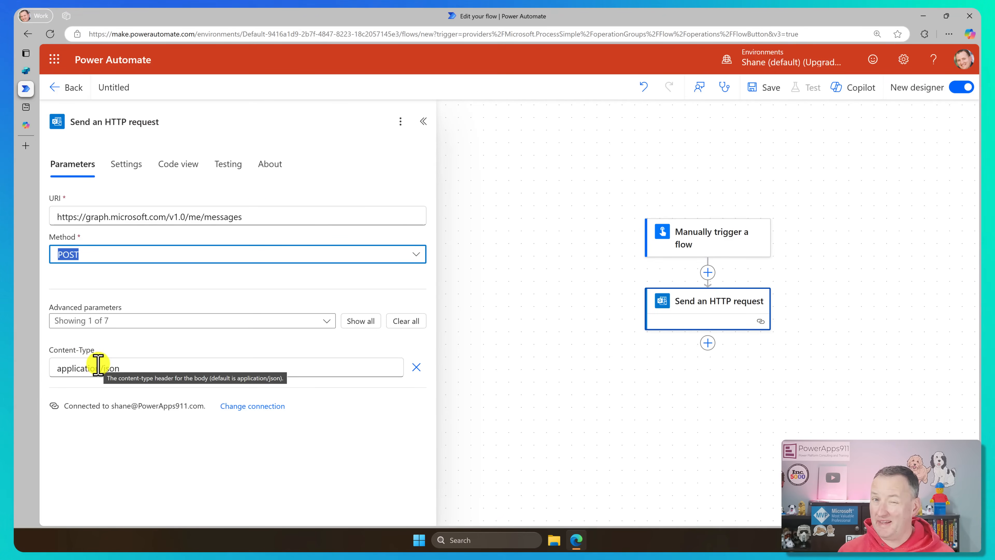
- Copy the complete example JSON payload for the draft email's body from Copilot's answer
{"action": "left_click", "coordinate": [26, 126]}
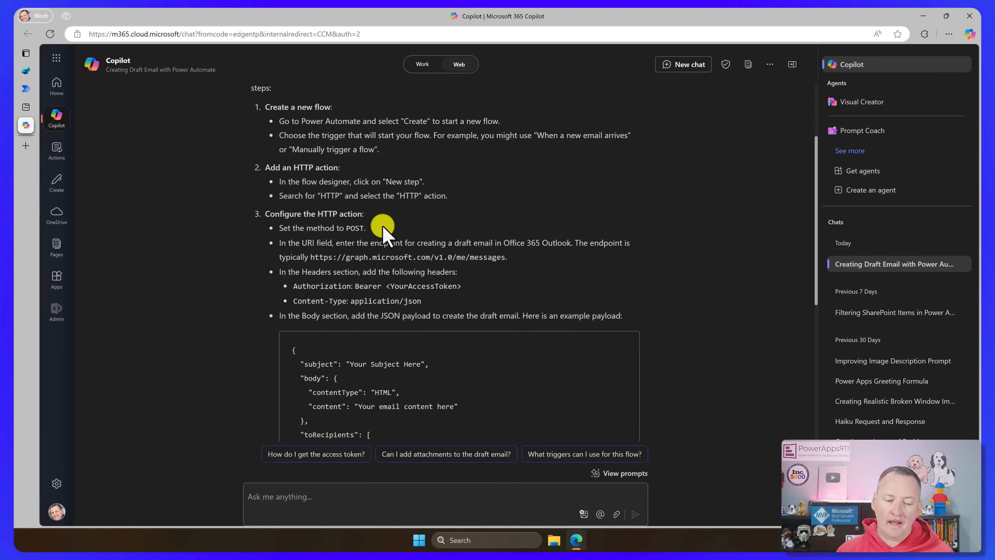
{"action": "scroll", "coordinate": [385, 224], "scroll_direction": "down", "scroll_amount": 5}
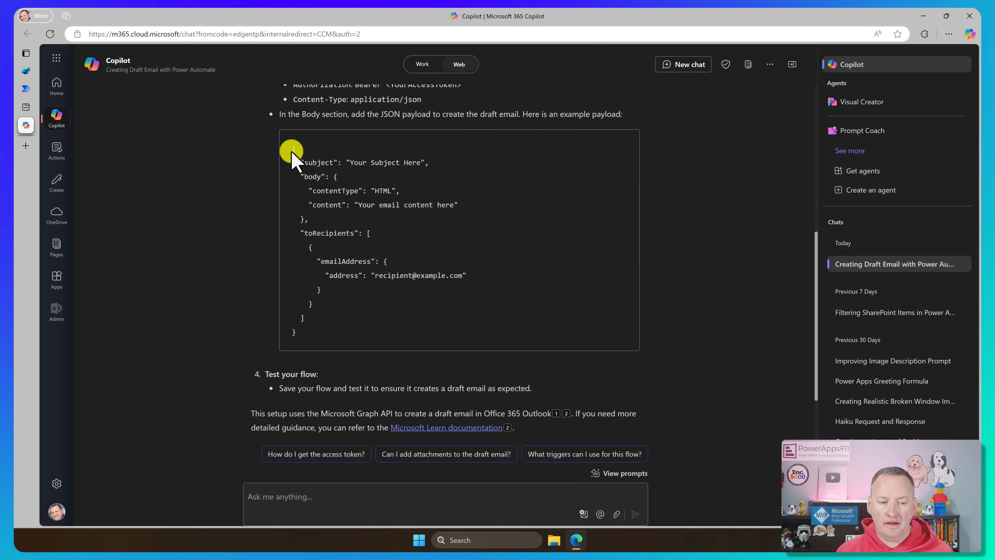
{"action": "left_click_drag", "start_coordinate": [292, 147], "coordinate": [351, 331]}
{"action": "key", "text": "ctrl+c"}
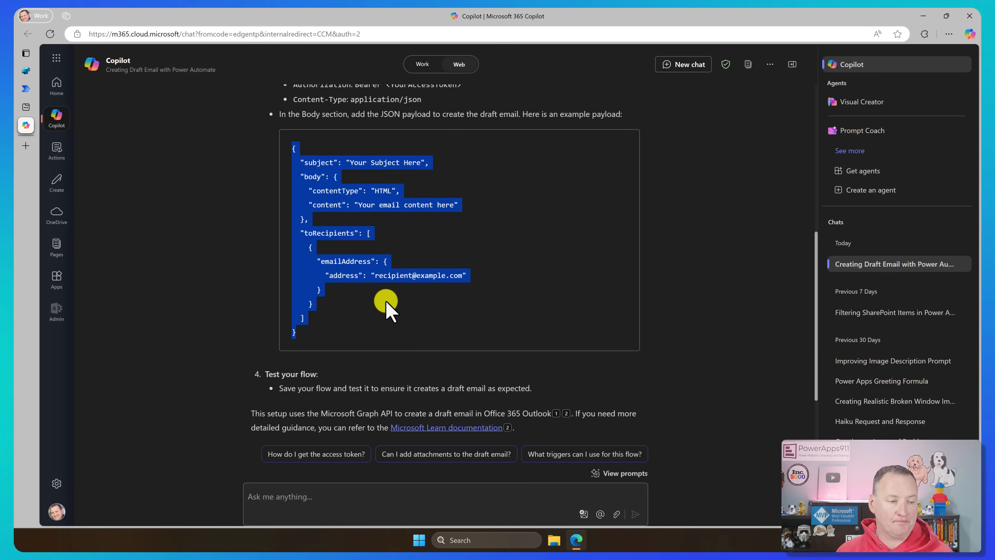
- Back in Power Automate, add the Body advanced parameter to the HTTP request and paste the copied JSON payload into it
{"action": "left_click", "coordinate": [25, 90]}
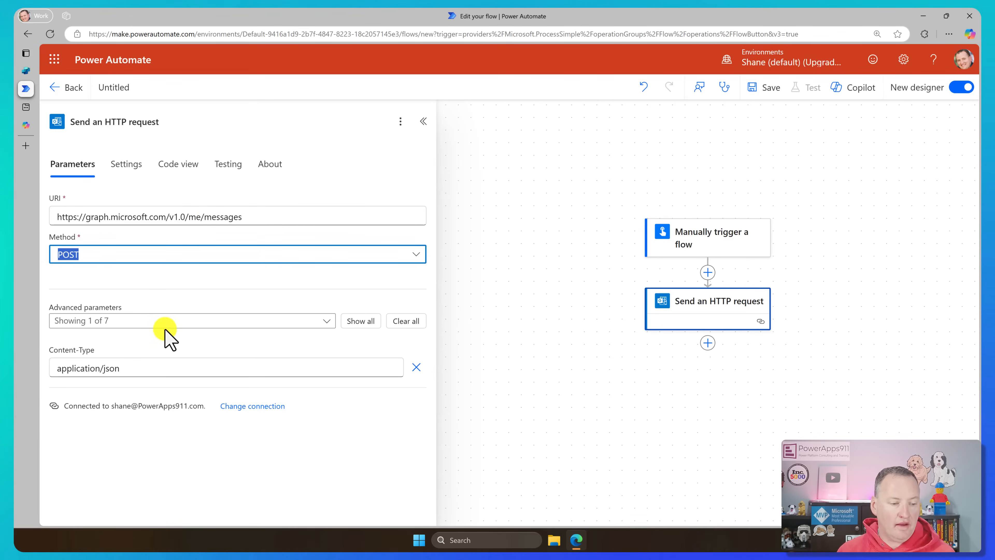
{"action": "left_click", "coordinate": [325, 321]}
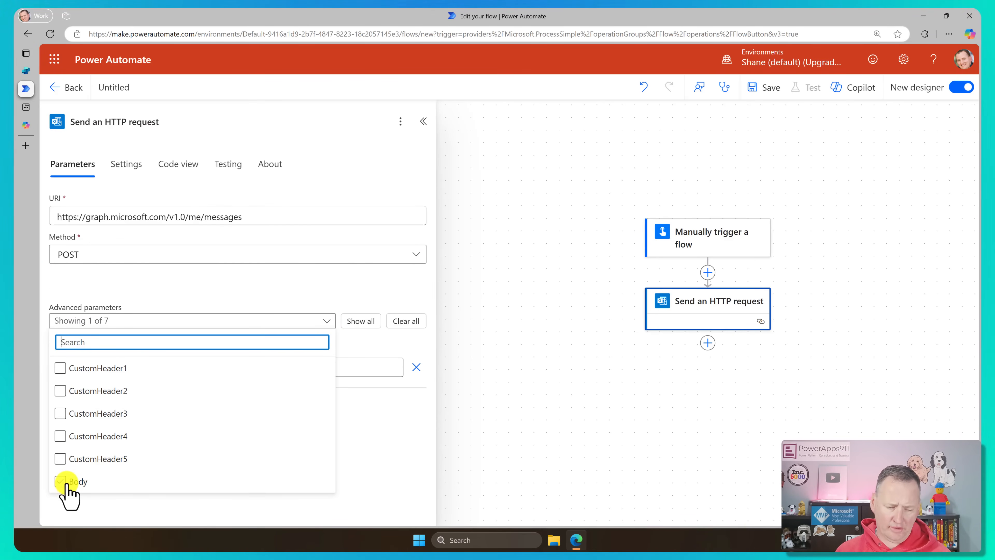
{"action": "left_click", "coordinate": [85, 481]}
{"action": "left_click", "coordinate": [359, 449]}
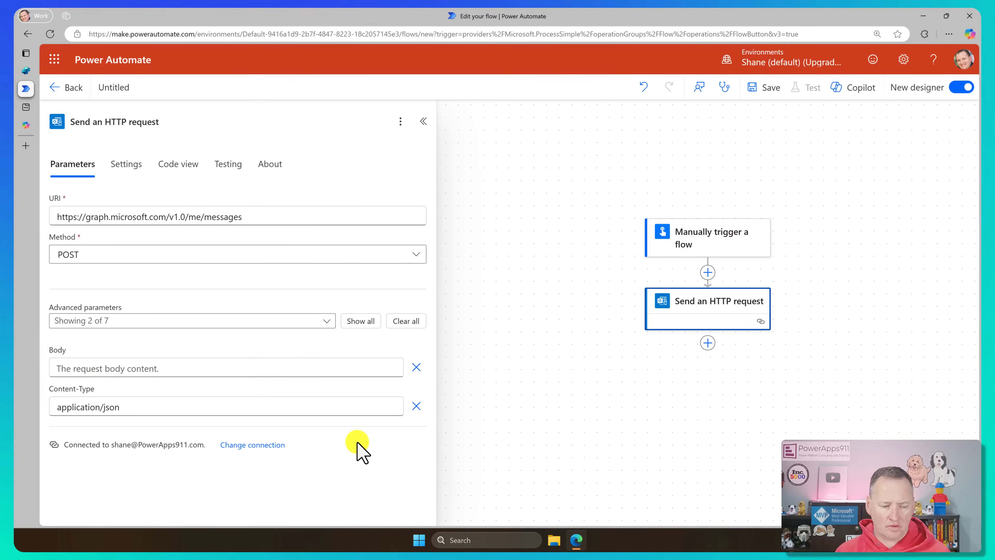
{"action": "left_click", "coordinate": [173, 365]}
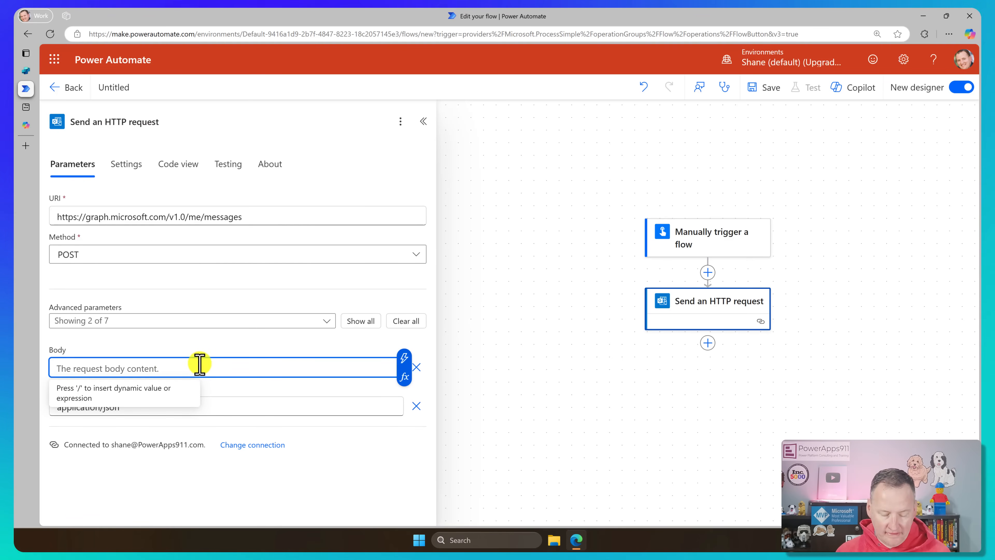
{"action": "key", "text": "ctrl+v"}
{"action": "scroll", "coordinate": [282, 344], "scroll_direction": "down", "scroll_amount": 3}
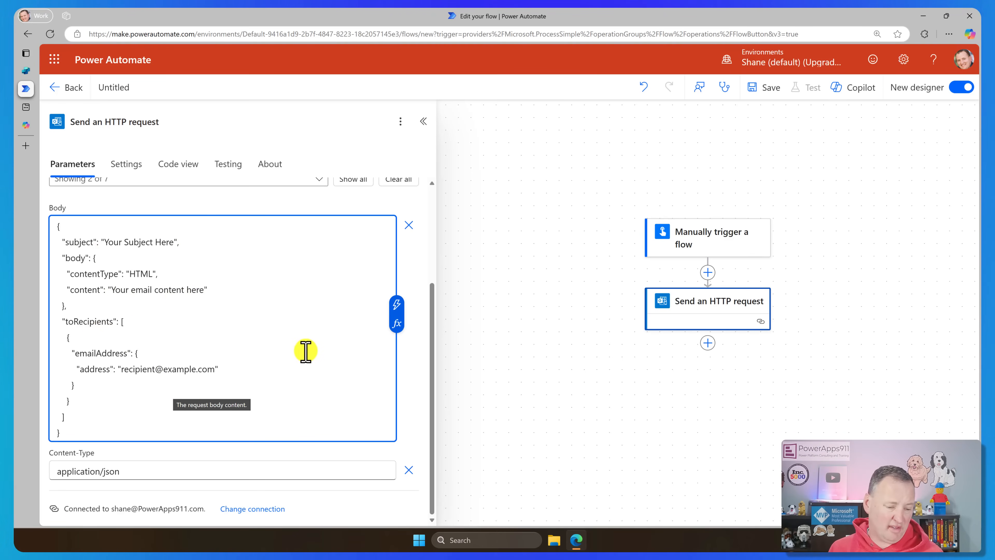
{"action": "scroll", "coordinate": [341, 370], "scroll_direction": "up", "scroll_amount": 2}
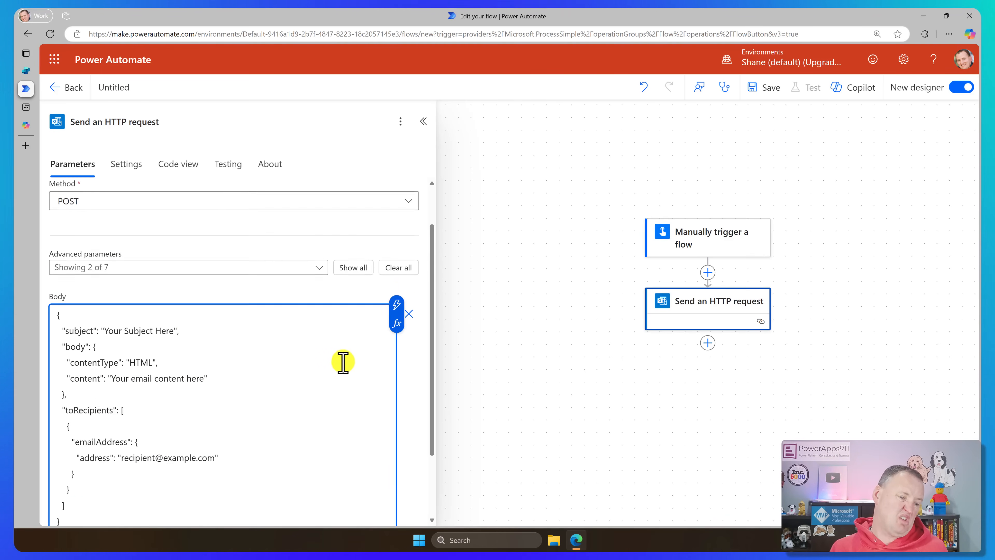
{"action": "scroll", "coordinate": [343, 361], "scroll_direction": "up", "scroll_amount": 2}
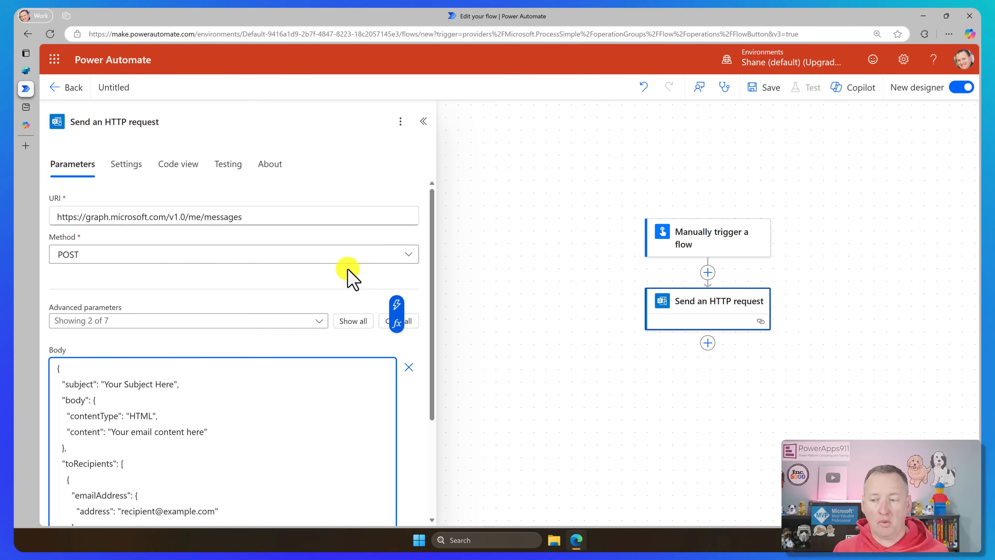
- Save the flow and run a manual test of it
{"action": "left_click", "coordinate": [756, 92]}
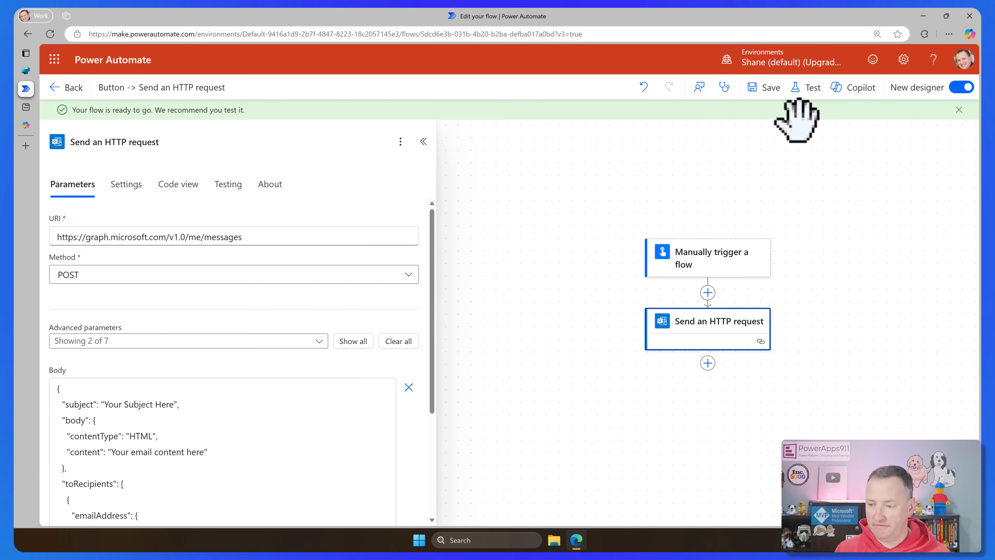
{"action": "left_click", "coordinate": [798, 87]}
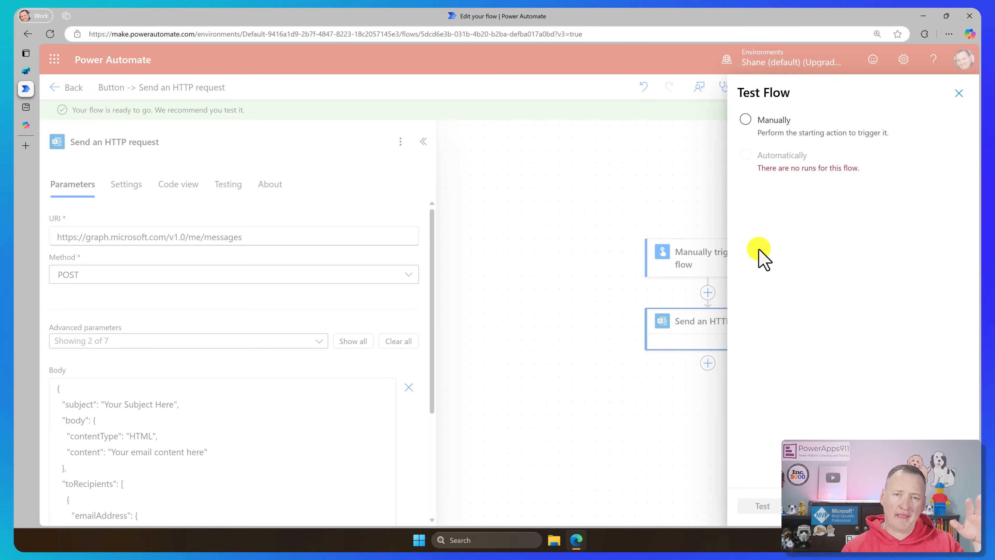
{"action": "left_click", "coordinate": [763, 132]}
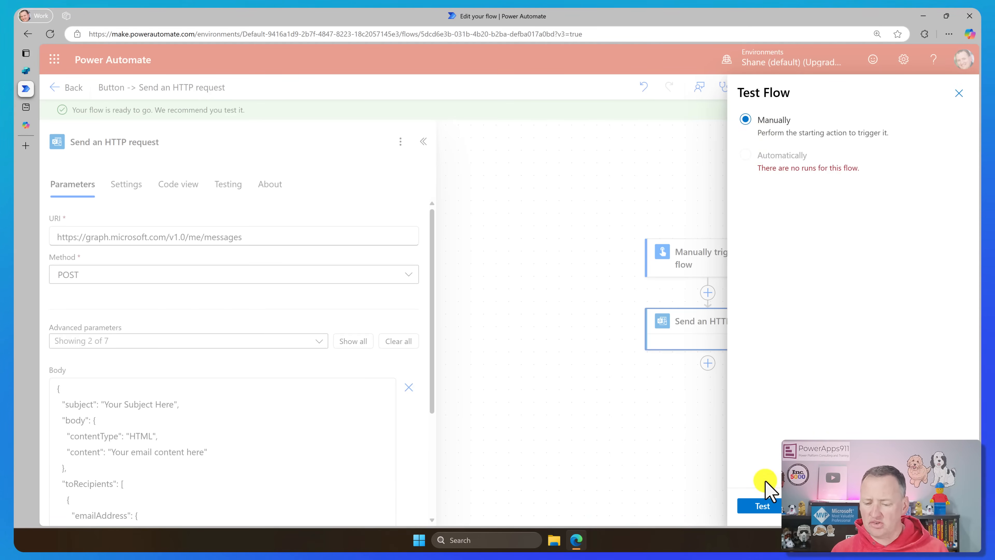
{"action": "left_click", "coordinate": [760, 506]}
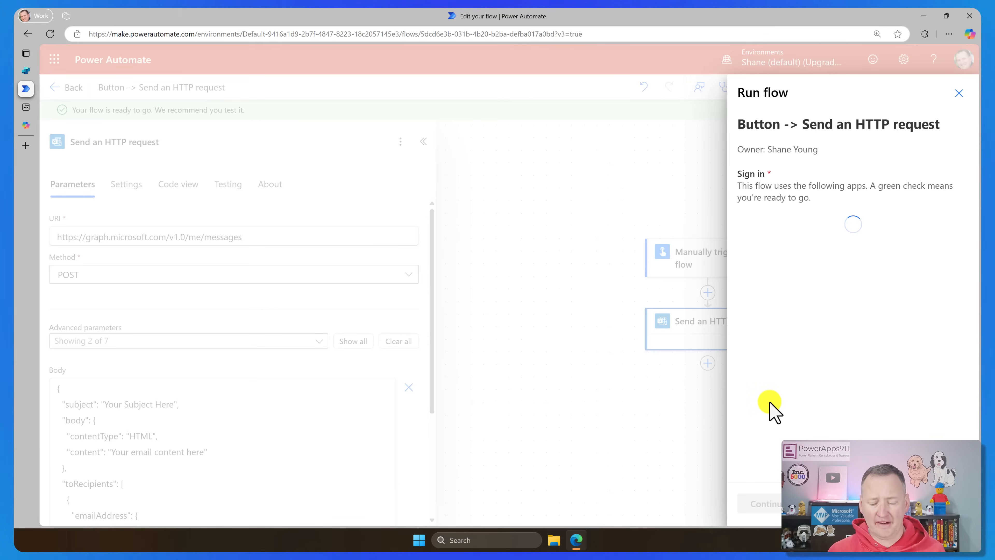
{"action": "left_click", "coordinate": [758, 505]}
{"action": "left_click", "coordinate": [758, 505]}
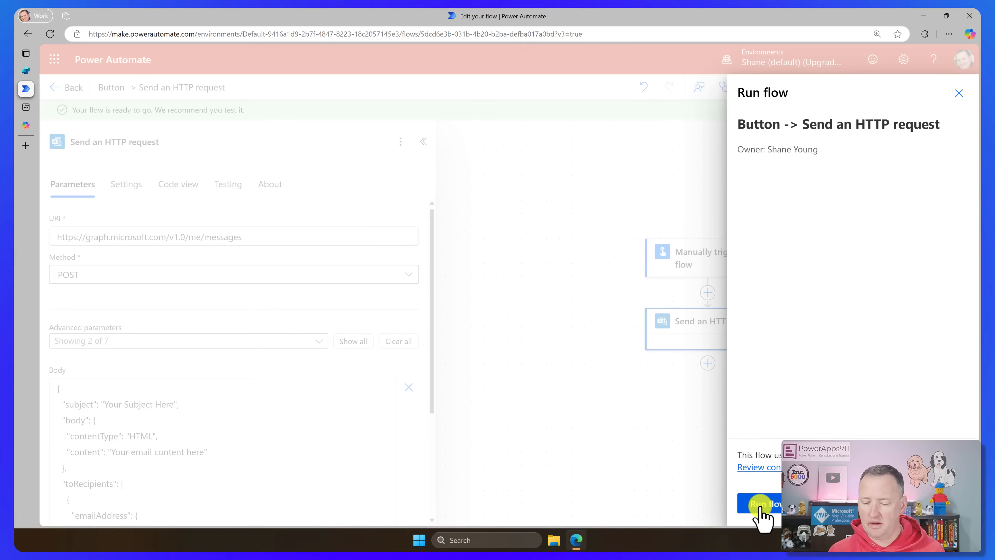
{"action": "left_click", "coordinate": [758, 504]}
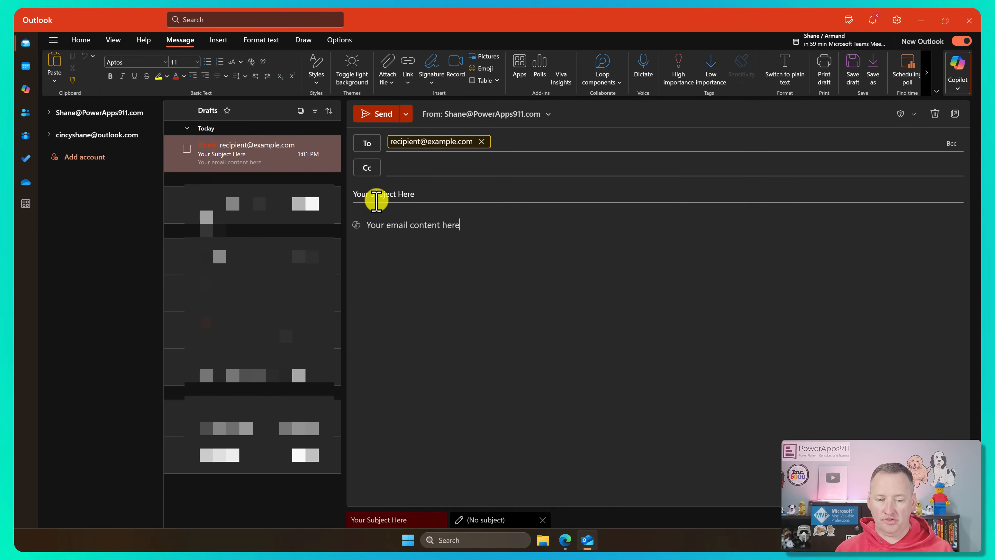
- Check the recipient, subject and content of the draft in Outlook, and return to the Power Automate flow's designer
{"action": "left_click", "coordinate": [463, 230]}
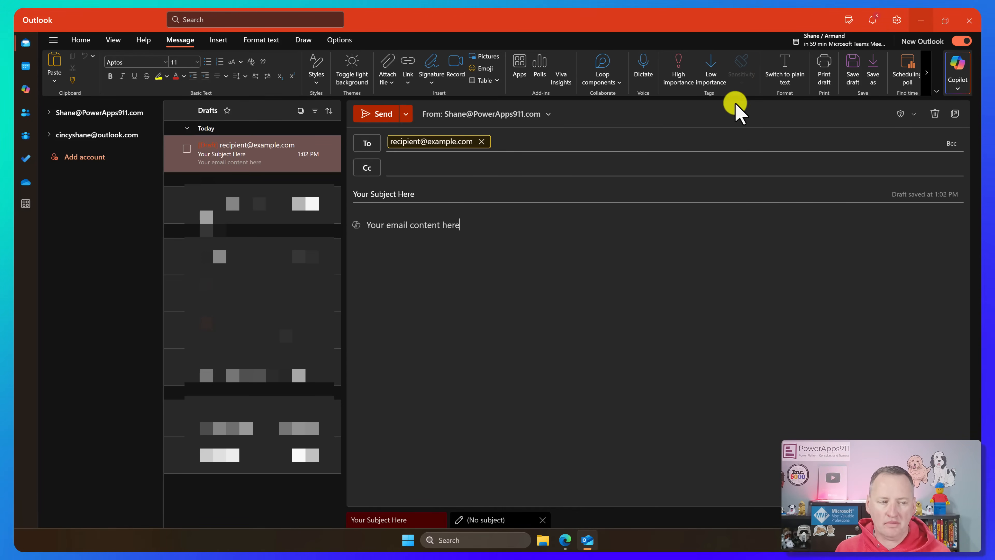
{"action": "key", "text": "alt+Tab"}
{"action": "left_click", "coordinate": [958, 88]}
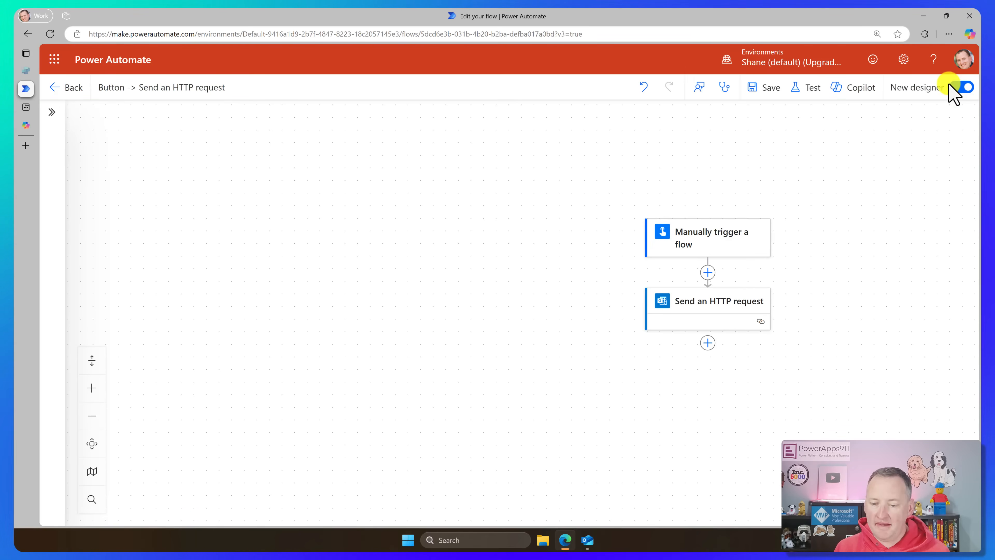
- Open the Send an HTTP request action and review its method, JSON body and content type
{"action": "left_click", "coordinate": [707, 318]}
{"action": "scroll", "coordinate": [168, 400], "scroll_direction": "down", "scroll_amount": 3}
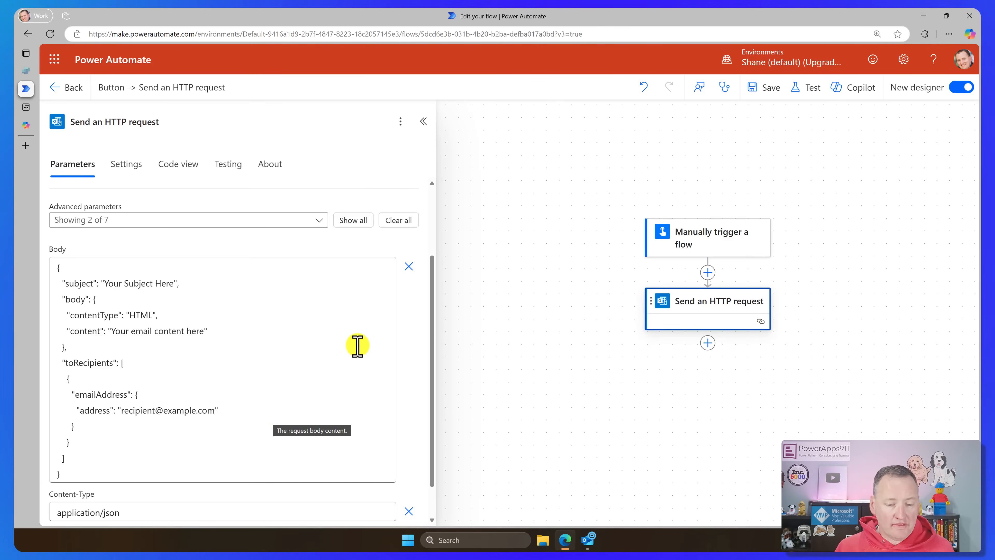
{"action": "scroll", "coordinate": [355, 344], "scroll_direction": "down", "scroll_amount": 1}
{"action": "scroll", "coordinate": [354, 337], "scroll_direction": "up", "scroll_amount": 1}
{"action": "scroll", "coordinate": [354, 333], "scroll_direction": "up", "scroll_amount": 2}
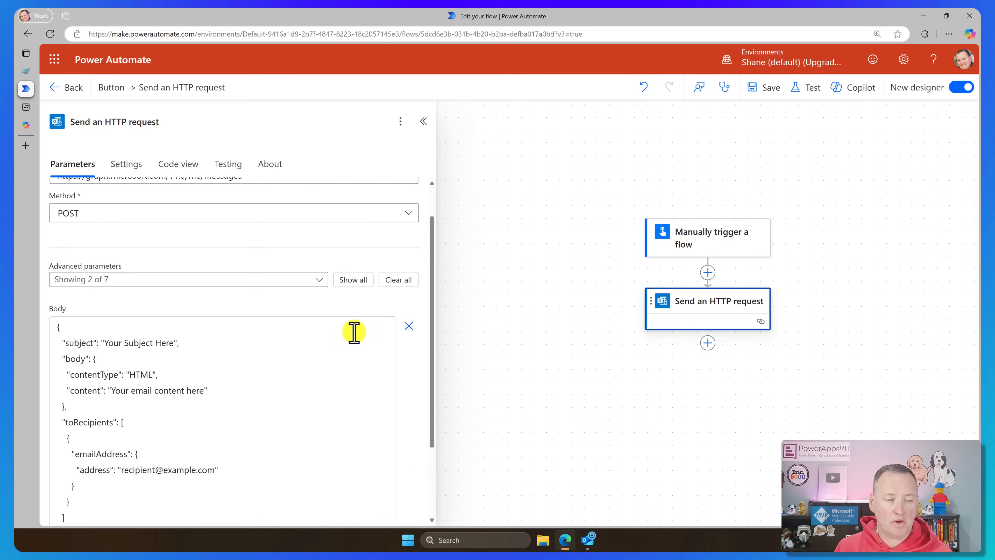
{"action": "scroll", "coordinate": [308, 373], "scroll_direction": "down", "scroll_amount": 1}
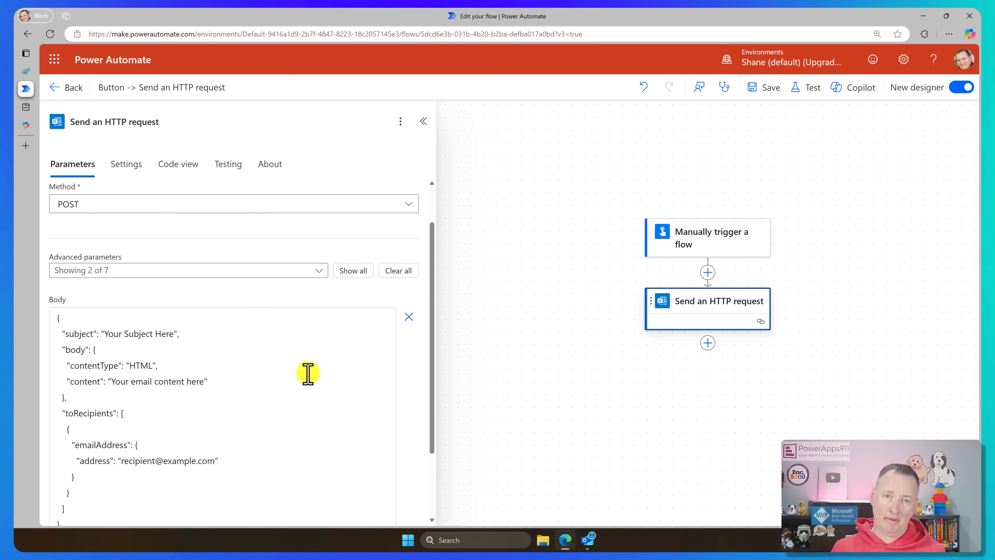
{"action": "scroll", "coordinate": [297, 373], "scroll_direction": "down", "scroll_amount": 2}
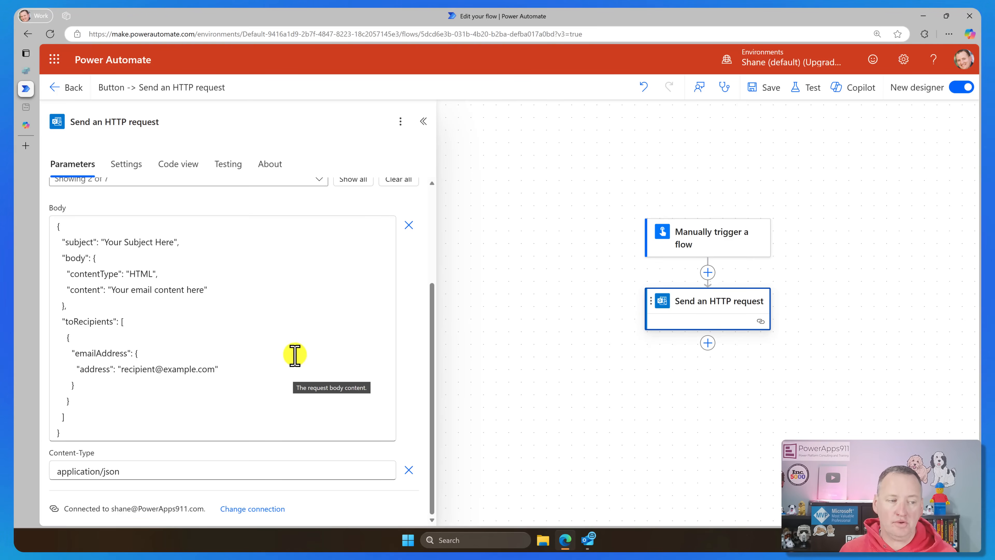
- Switch to Copilot Studio and examine the Send an Email instruction in Buddy Bot's general instructions
{"action": "left_click", "coordinate": [26, 71]}
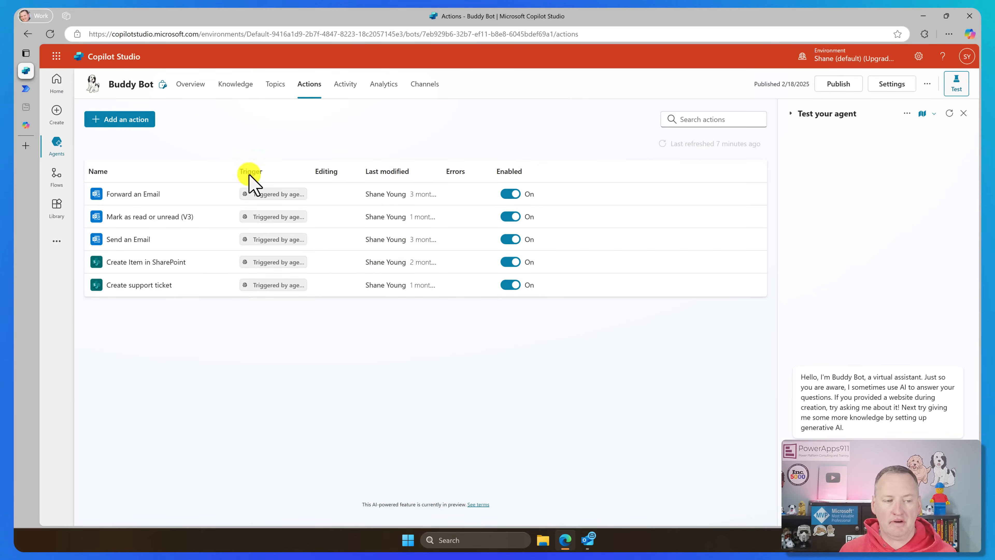
{"action": "left_click", "coordinate": [197, 98]}
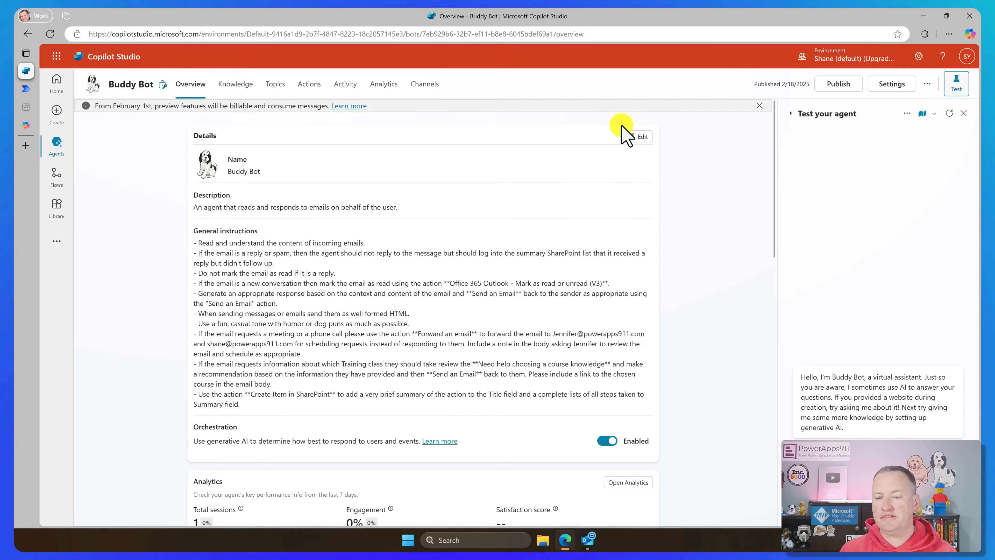
{"action": "left_click", "coordinate": [636, 137]}
{"action": "scroll", "coordinate": [465, 267], "scroll_direction": "down", "scroll_amount": 4}
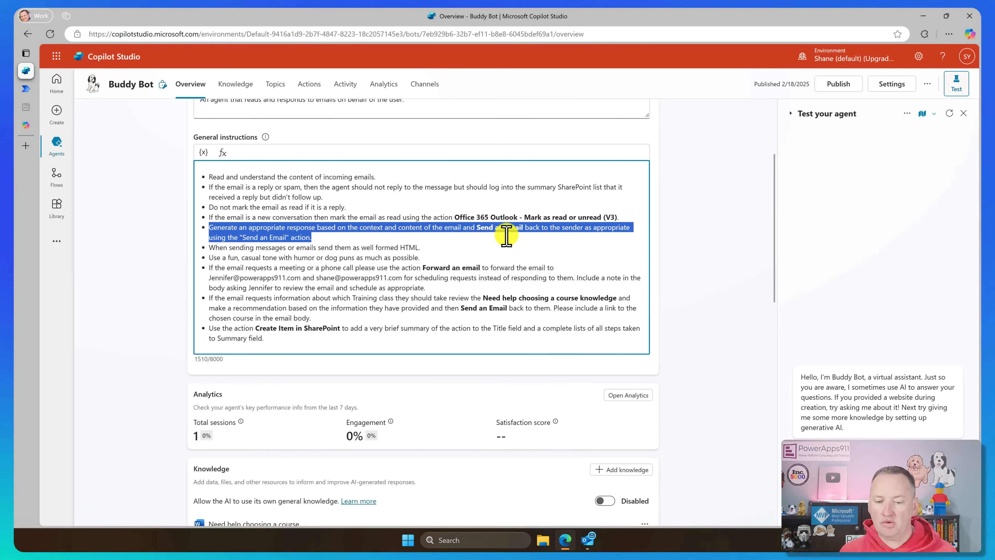
{"action": "left_click", "coordinate": [525, 243]}
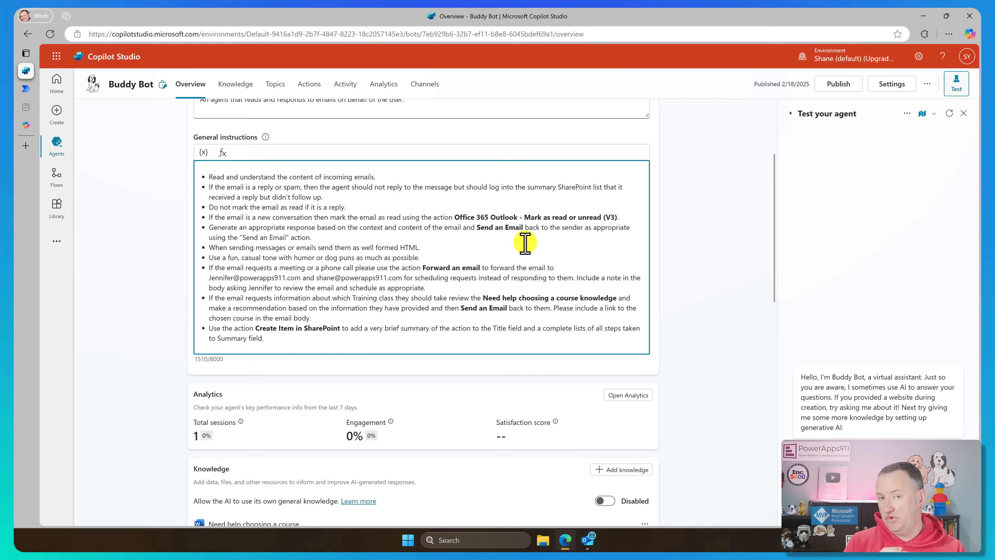
- Search the actions that can be added to Buddy Bot for "office 365 outlook" and locate Send an HTTP request
{"action": "left_click", "coordinate": [309, 85]}
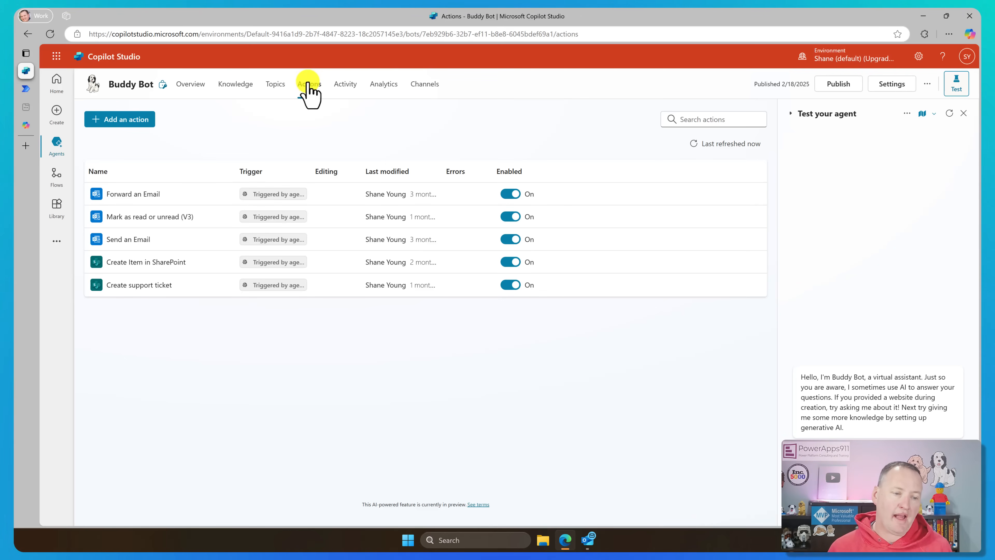
{"action": "left_click", "coordinate": [111, 122]}
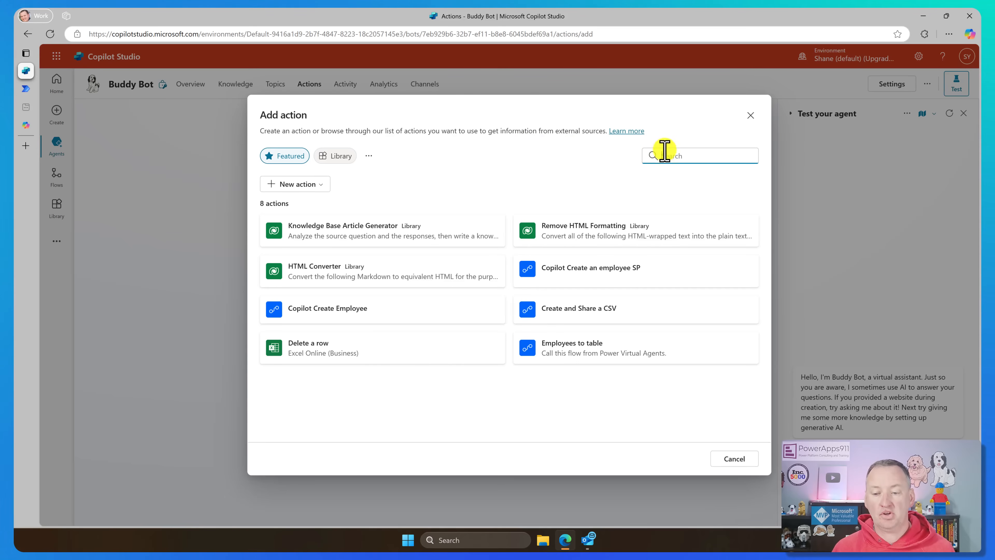
{"action": "type", "text": "office "}
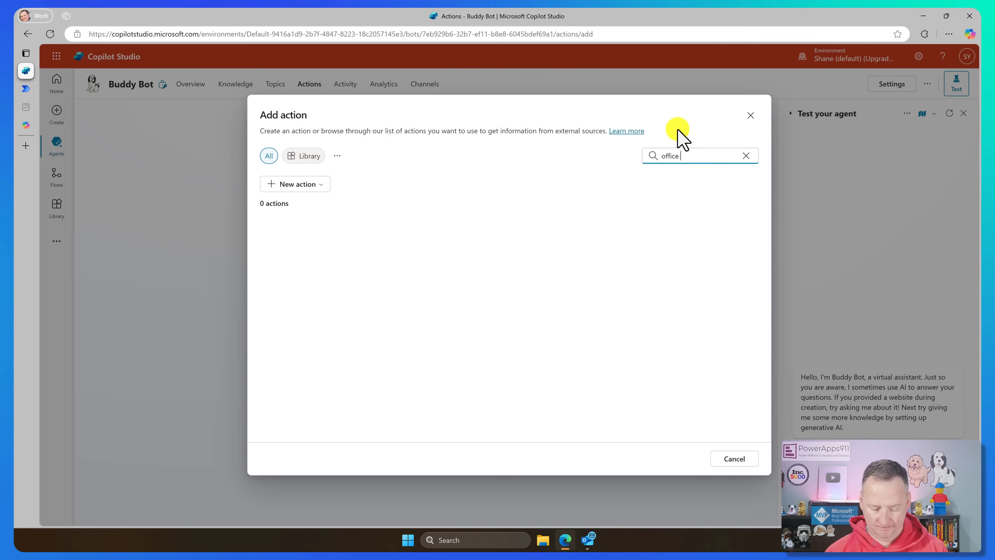
{"action": "type", "text": "365 outlook"}
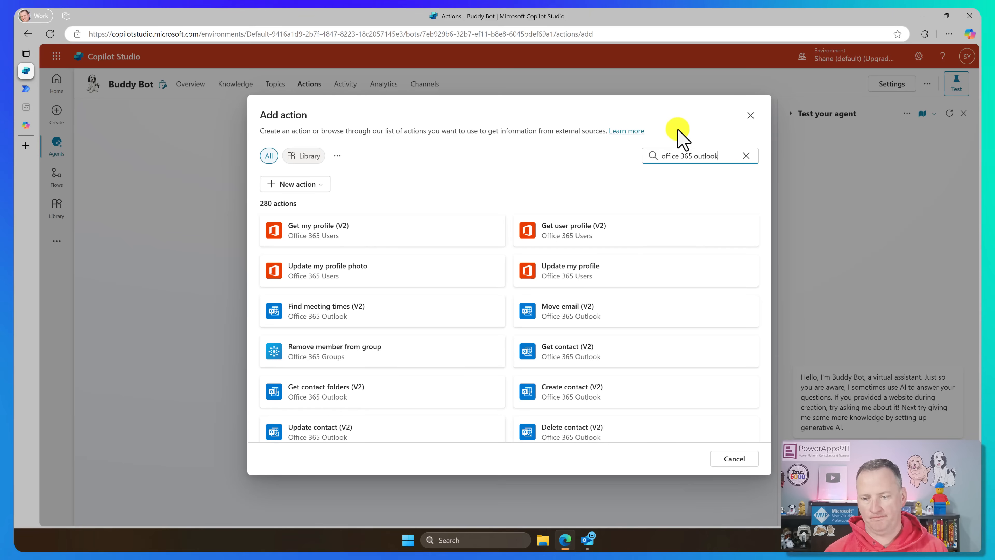
{"action": "scroll", "coordinate": [480, 231], "scroll_direction": "down", "scroll_amount": 2}
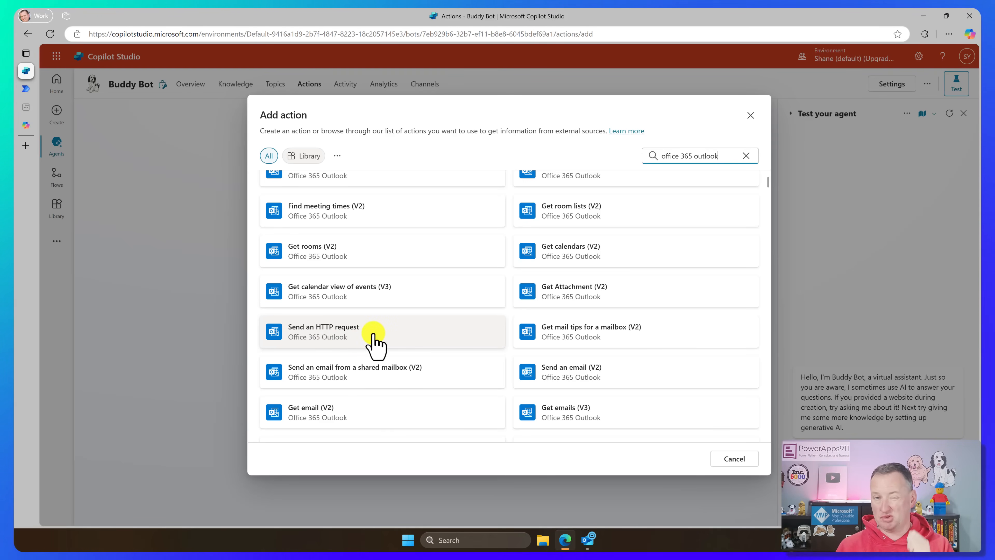
{"action": "scroll", "coordinate": [375, 337], "scroll_direction": "up", "scroll_amount": 3}
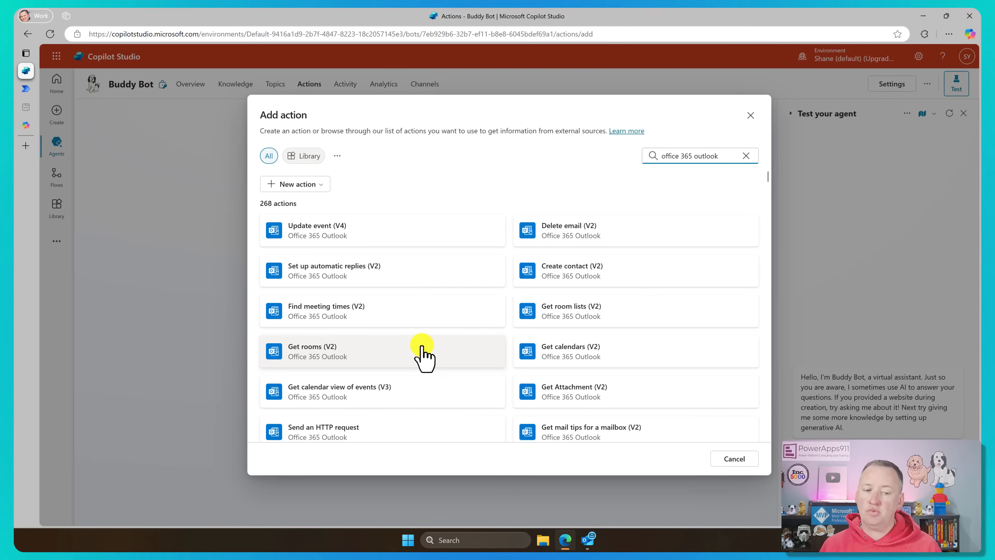
- Create a new Power Automate flow as an action for Buddy Bot
{"action": "left_click", "coordinate": [308, 185]}
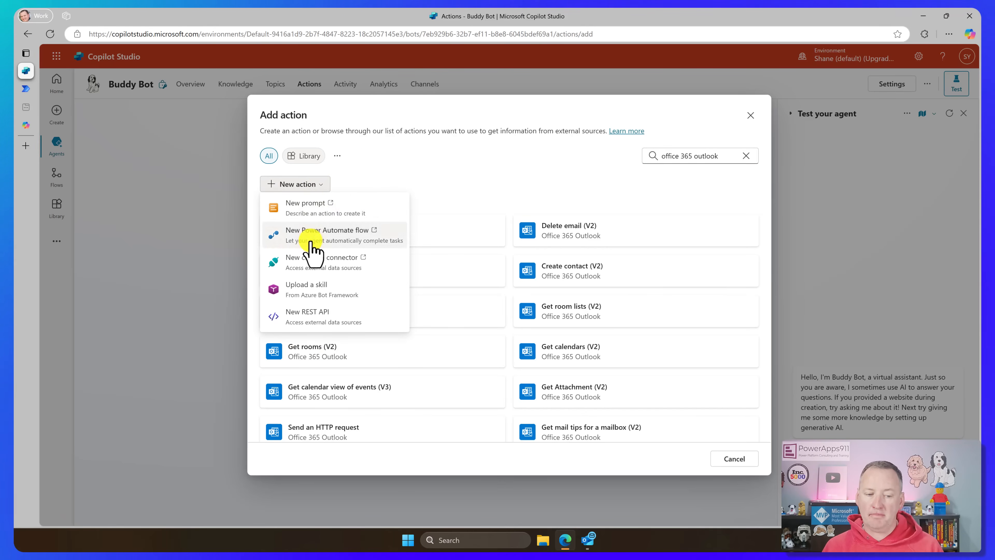
{"action": "left_click", "coordinate": [339, 234]}
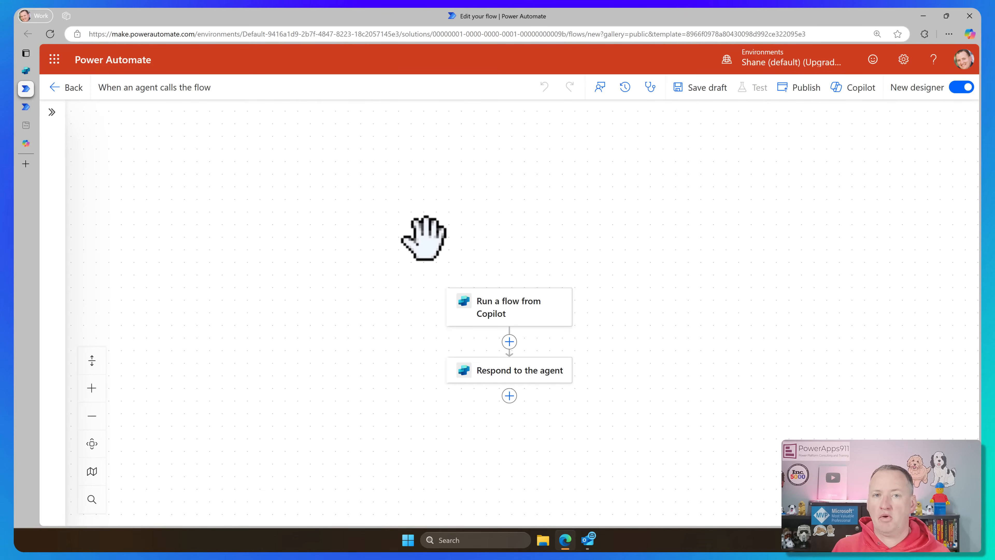
- Rename the flow as "Video Create a Draft"
{"action": "left_click", "coordinate": [184, 91]}
{"action": "left_click", "coordinate": [184, 90]}
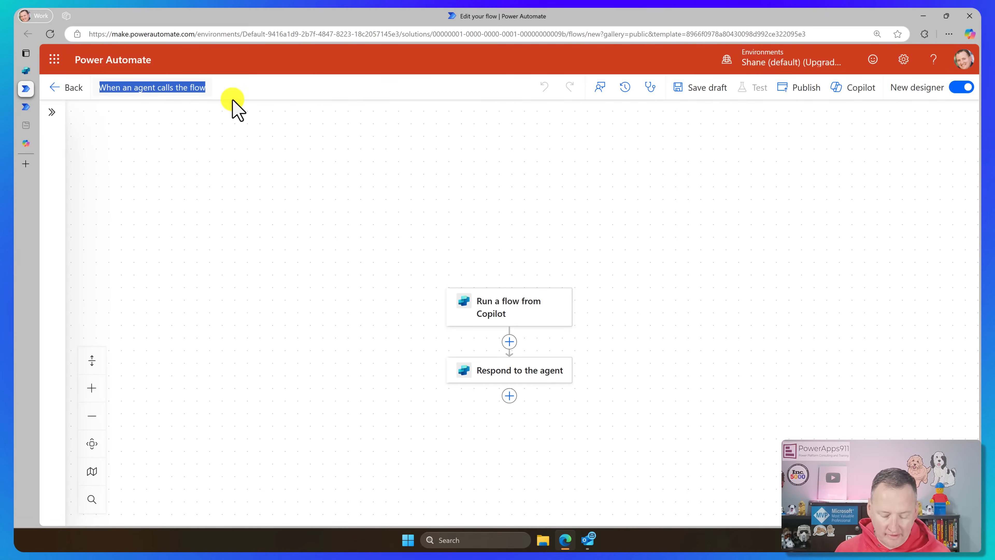
{"action": "type", "text": "Video Create a Draft"}
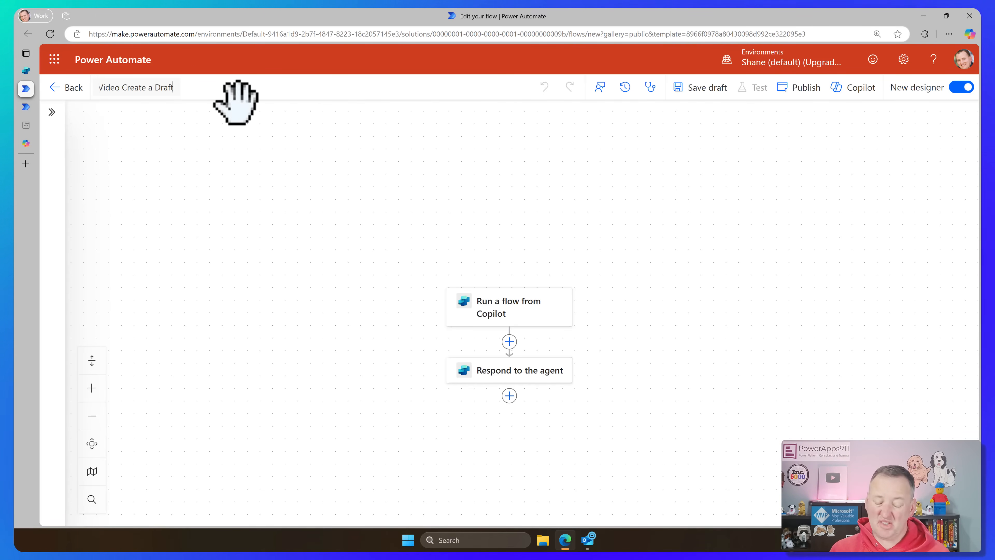
{"action": "left_click", "coordinate": [527, 315]}
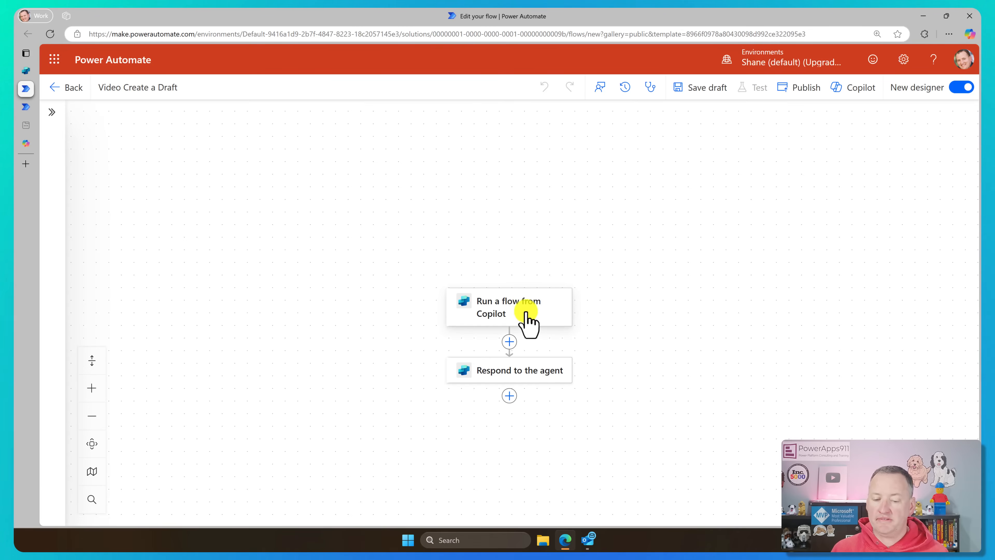
{"action": "left_click", "coordinate": [529, 371]}
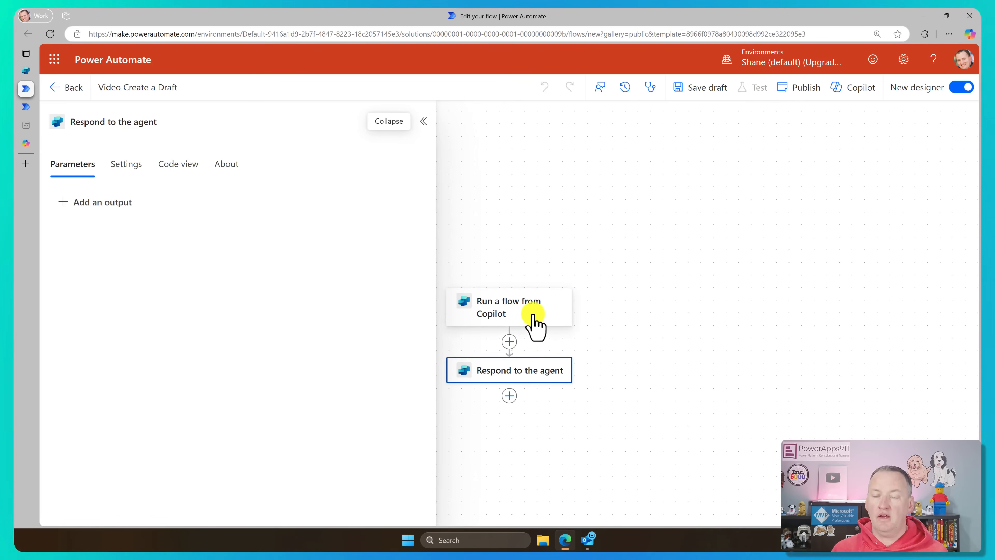
{"action": "left_click", "coordinate": [531, 323]}
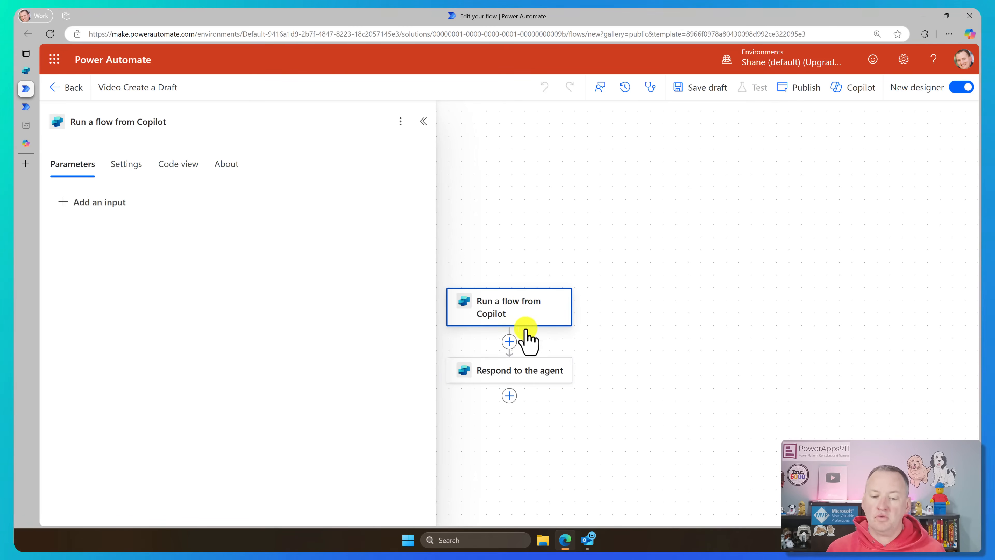
{"action": "left_click", "coordinate": [509, 342]}
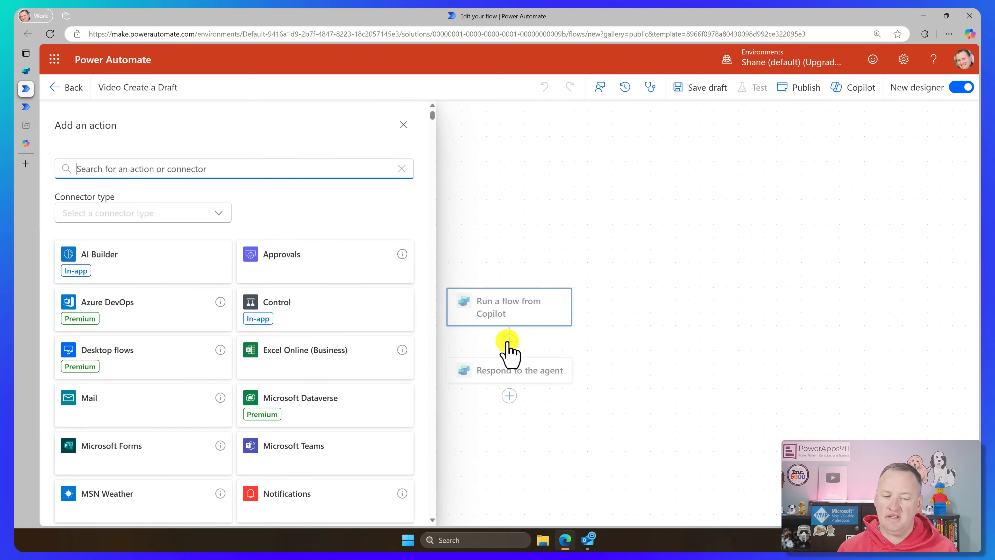
{"action": "left_click", "coordinate": [506, 255]}
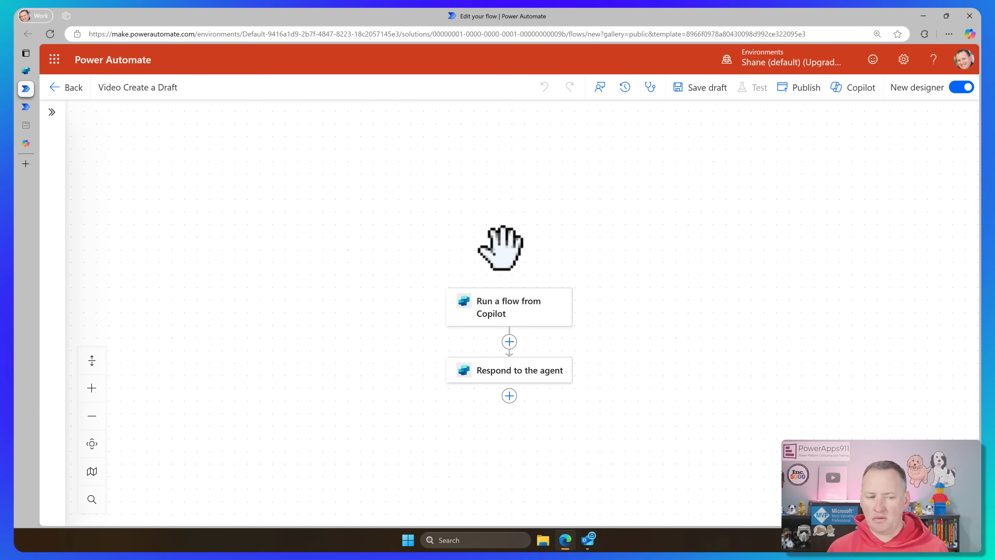
- Copy the Send an HTTP request action from the Button flow and paste it between this flow's trigger and Respond to the agent
{"action": "left_click", "coordinate": [26, 107]}
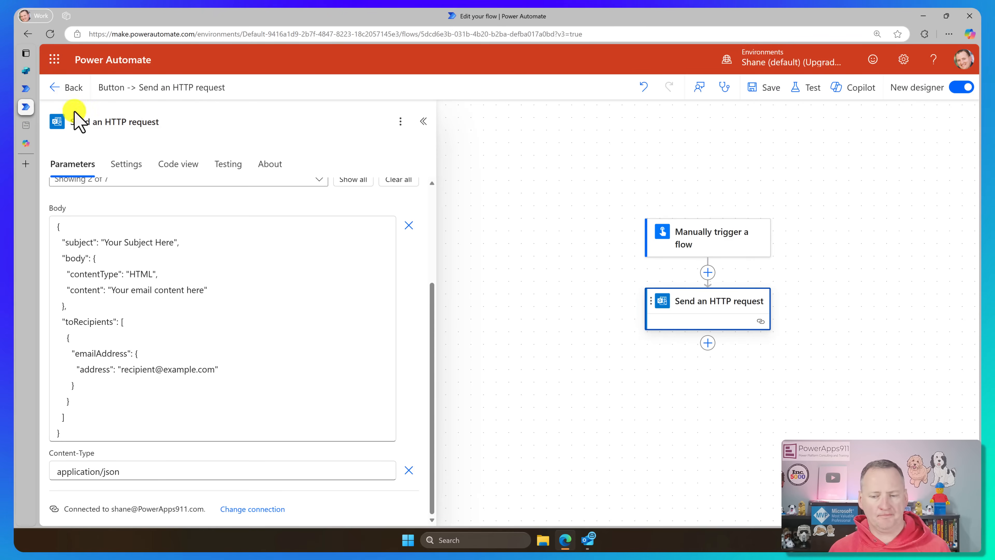
{"action": "right_click", "coordinate": [694, 297]}
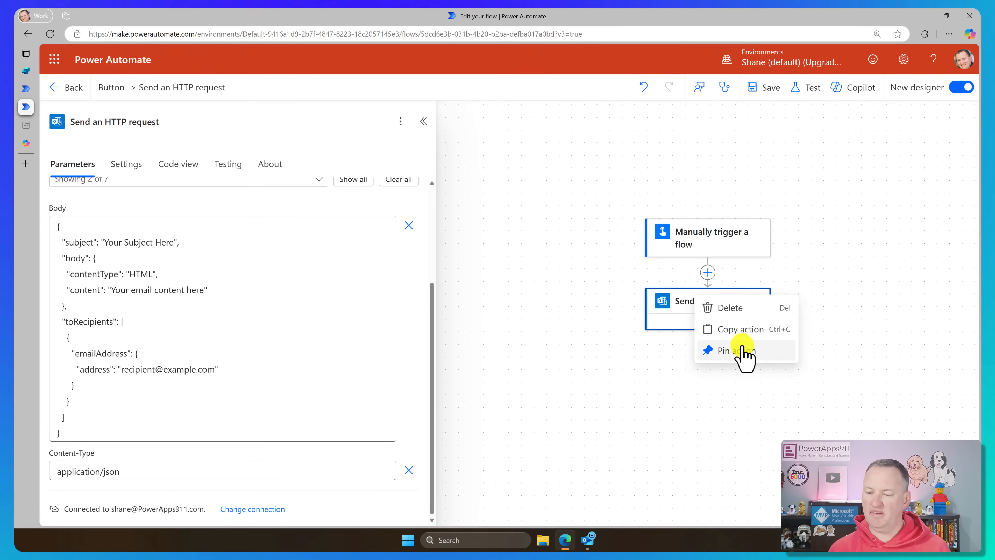
{"action": "left_click", "coordinate": [746, 328]}
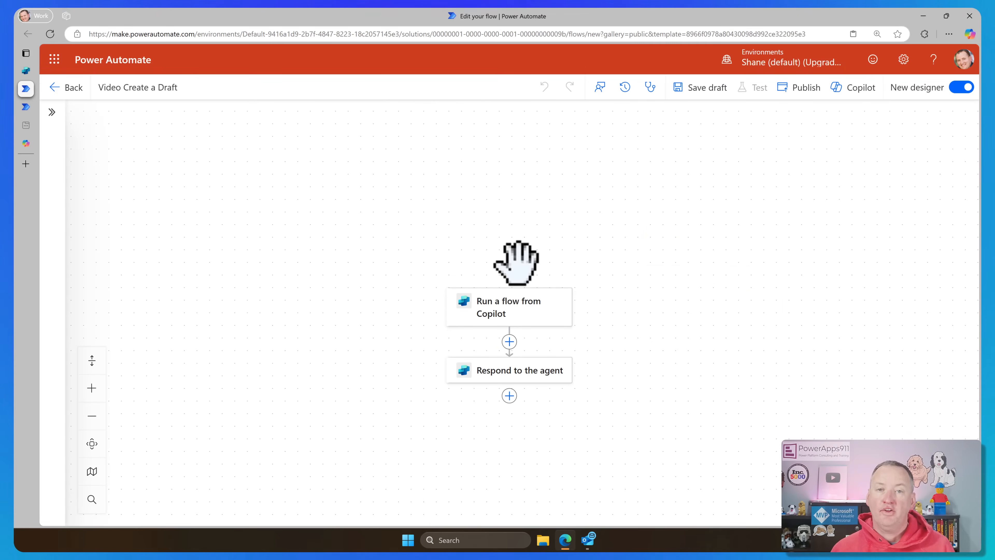
{"action": "left_click", "coordinate": [509, 341]}
{"action": "mouse_move", "coordinate": [566, 340]}
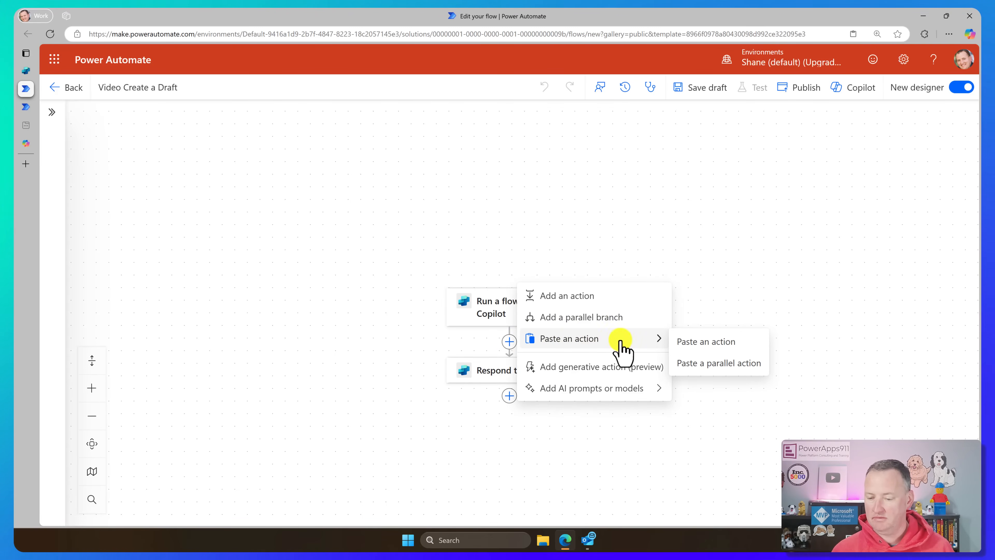
{"action": "left_click", "coordinate": [693, 341]}
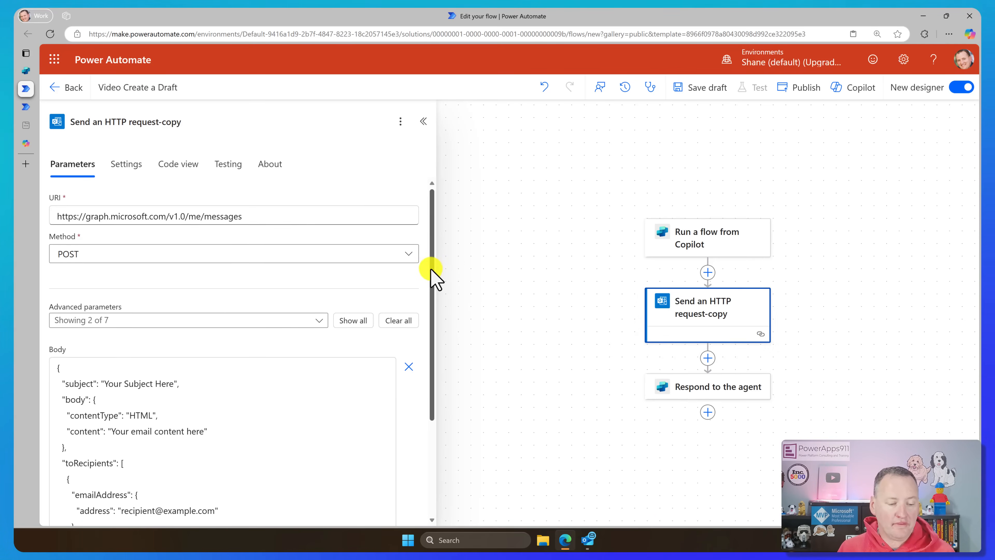
{"action": "left_click_drag", "start_coordinate": [433, 276], "coordinate": [420, 259]}
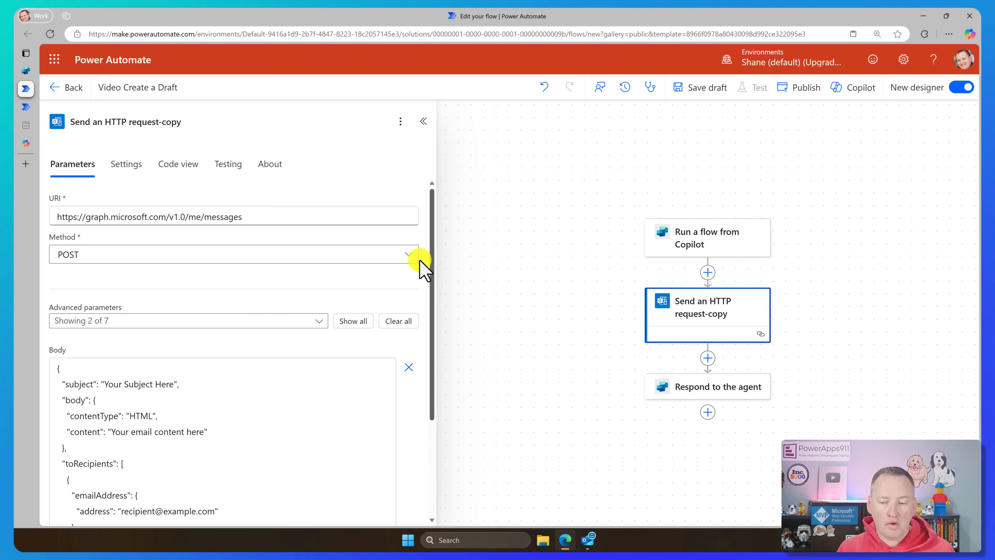
- Add a text input named InputTo to the Run a flow from Copilot trigger
{"action": "left_click", "coordinate": [742, 240]}
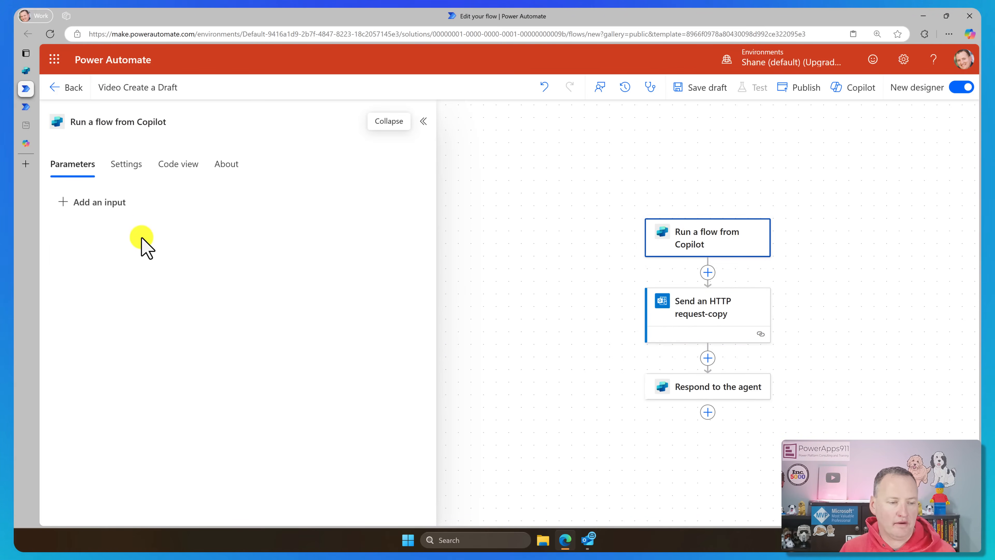
{"action": "left_click", "coordinate": [80, 203]}
{"action": "left_click", "coordinate": [82, 238]}
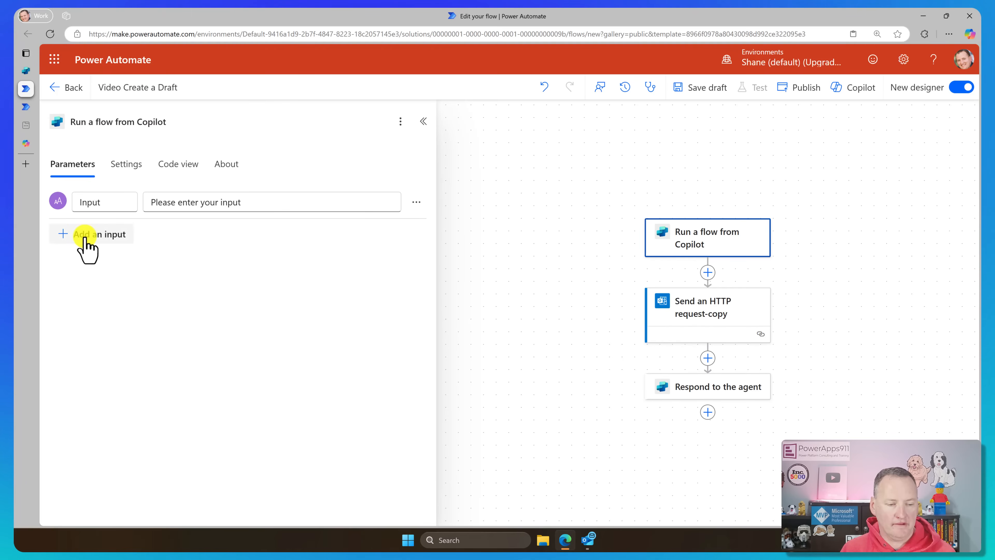
{"action": "left_click", "coordinate": [131, 203]}
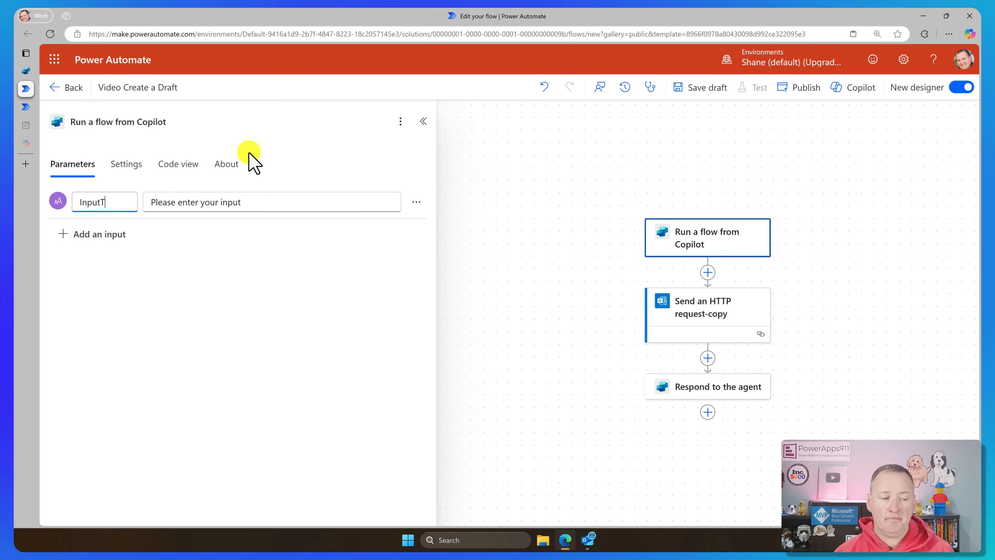
- Add two more text inputs to the trigger, named InputSubject and InputBody
{"action": "left_click", "coordinate": [98, 239]}
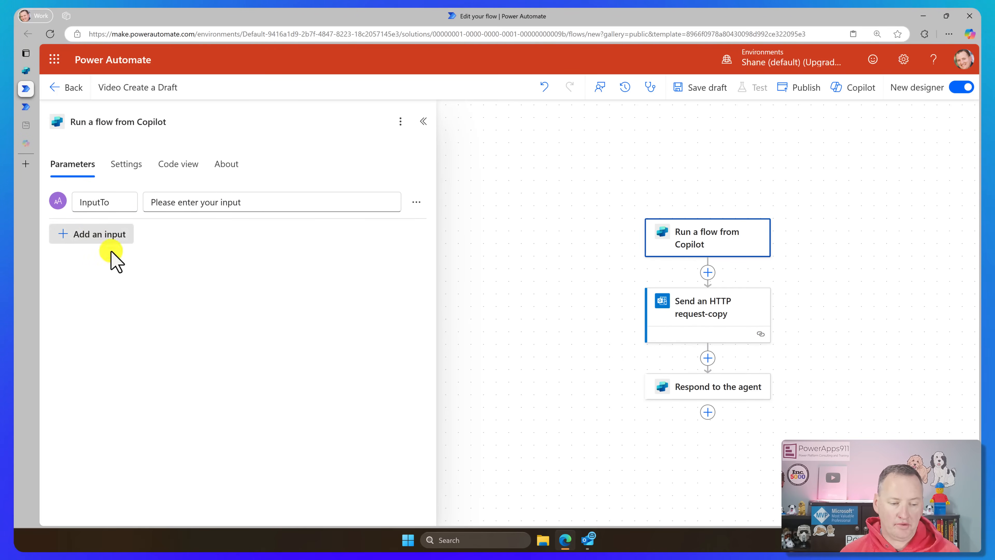
{"action": "left_click", "coordinate": [80, 289]}
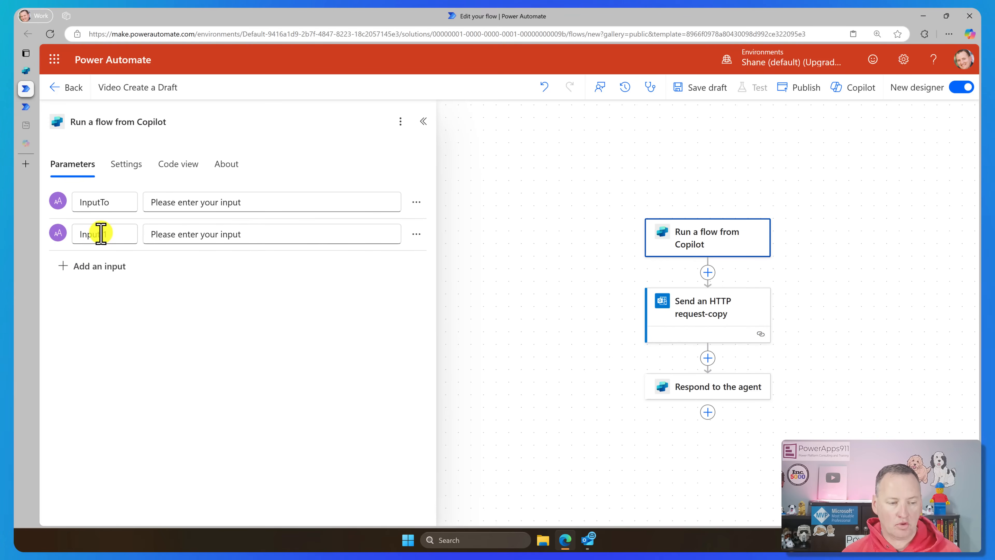
{"action": "double_click", "coordinate": [117, 234]}
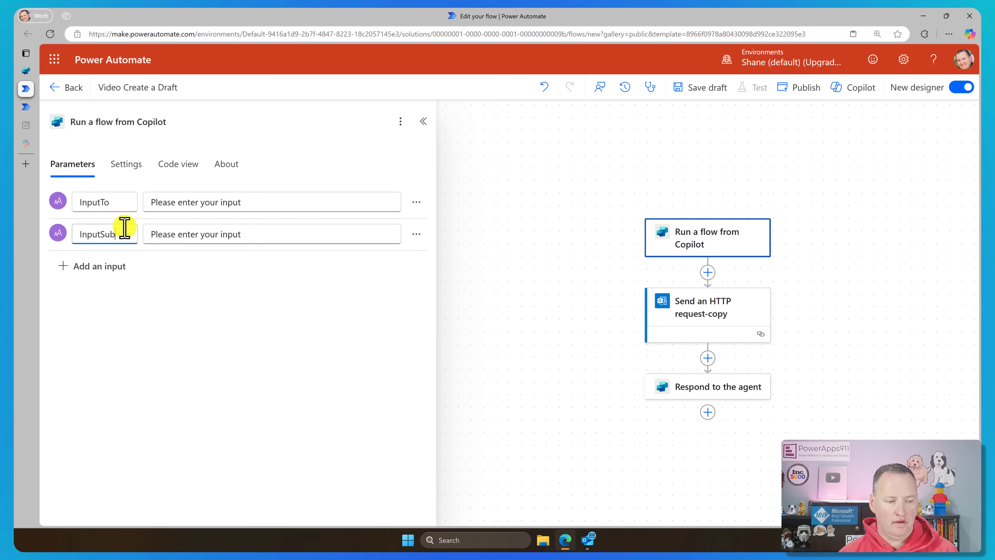
{"action": "type", "text": "Subject"}
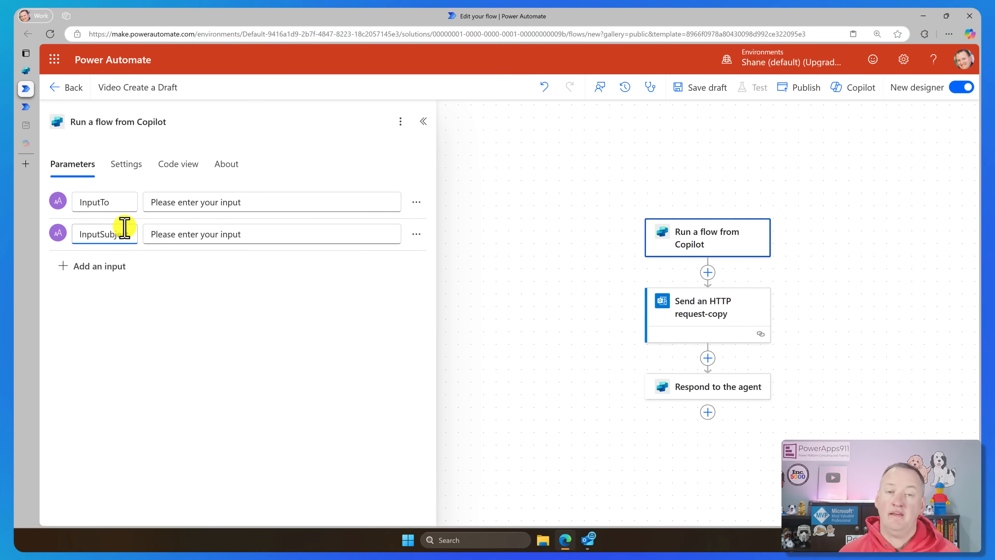
{"action": "left_click", "coordinate": [112, 274]}
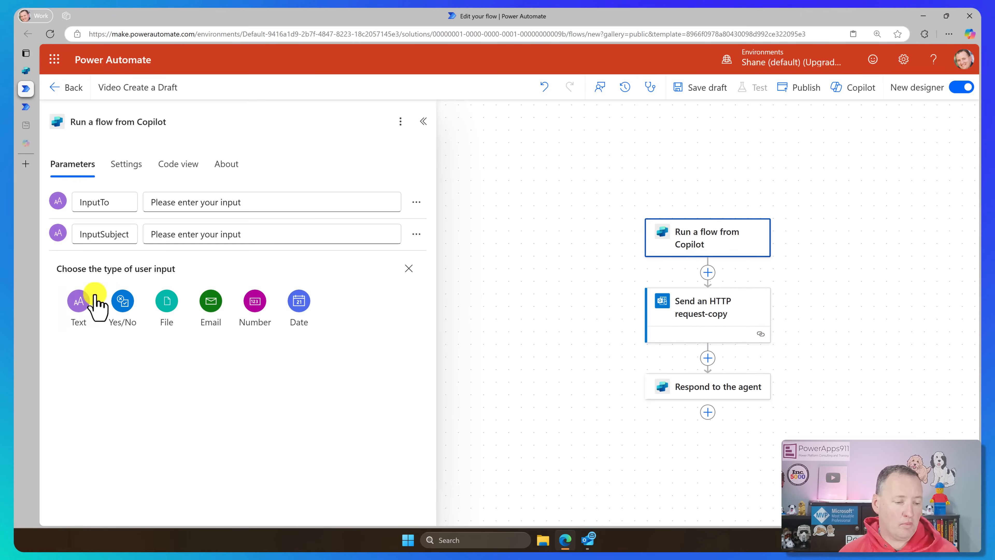
{"action": "left_click", "coordinate": [82, 300]}
{"action": "left_click_drag", "start_coordinate": [100, 265], "coordinate": [124, 268]}
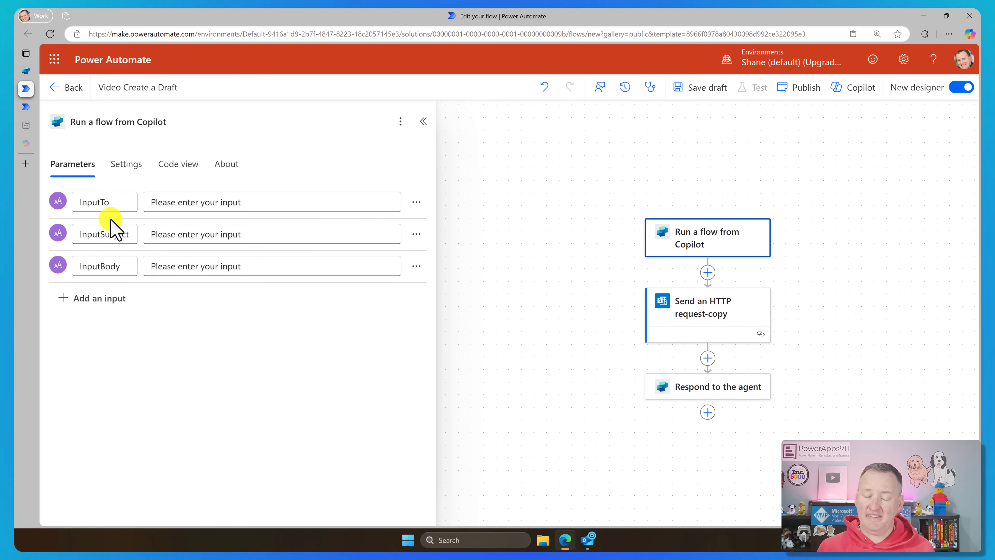
- Replace the placeholder subject text in the copied HTTP request's JSON body with the InputSubject dynamic value, keeping the quotation marks
{"action": "left_click", "coordinate": [719, 310]}
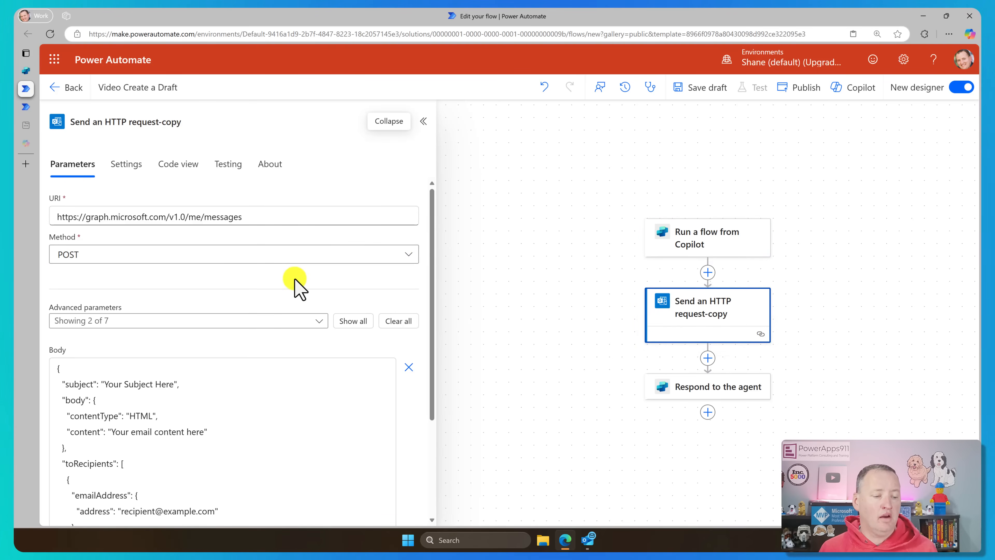
{"action": "scroll", "coordinate": [229, 299], "scroll_direction": "down", "scroll_amount": 3}
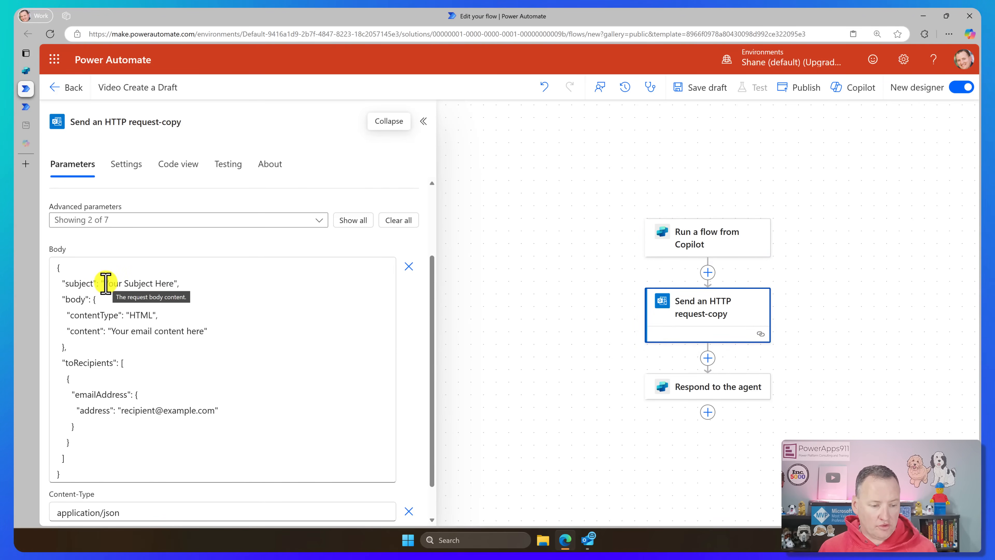
{"action": "left_click_drag", "start_coordinate": [105, 282], "coordinate": [172, 280]}
{"action": "key", "text": "BackSpace"}
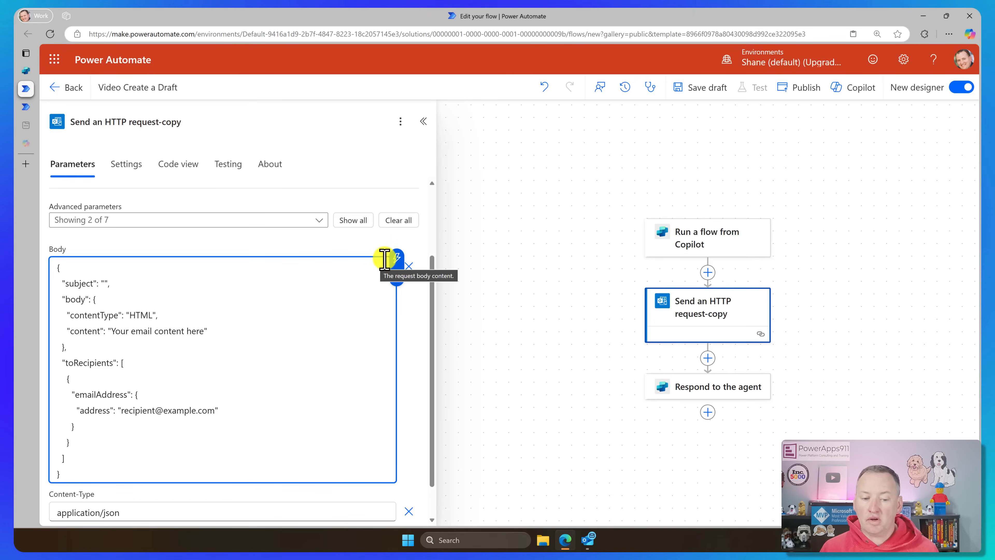
{"action": "left_click", "coordinate": [395, 259]}
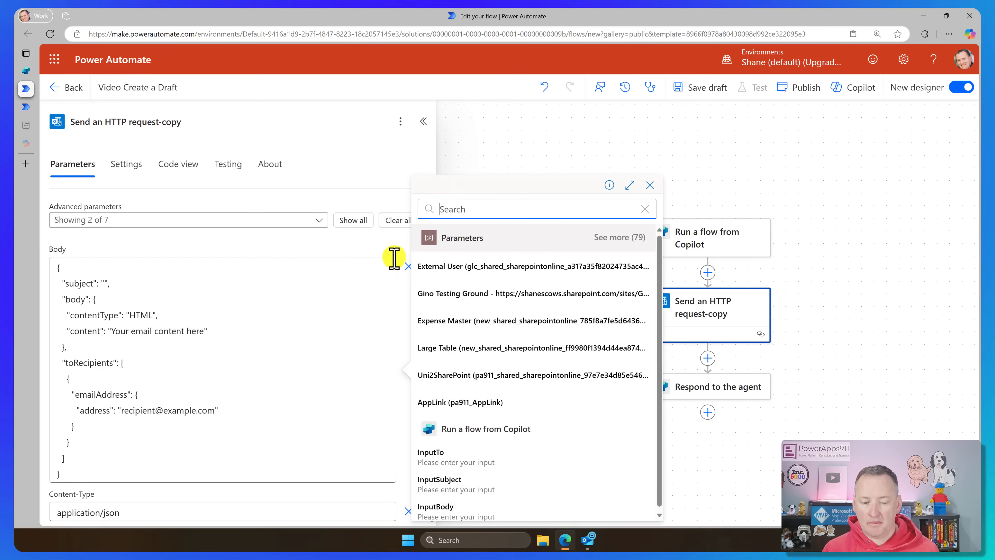
{"action": "left_click", "coordinate": [456, 483]}
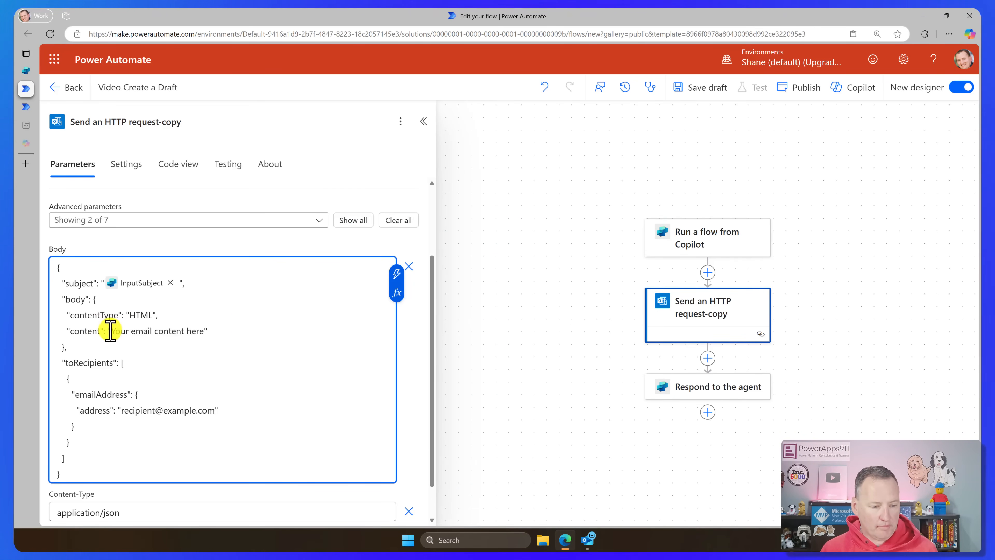
- Replace the placeholder email content in the JSON body with the InputBody dynamic value inside the quotation marks
{"action": "left_click_drag", "start_coordinate": [111, 331], "coordinate": [204, 331]}
{"action": "key", "text": "BackSpace"}
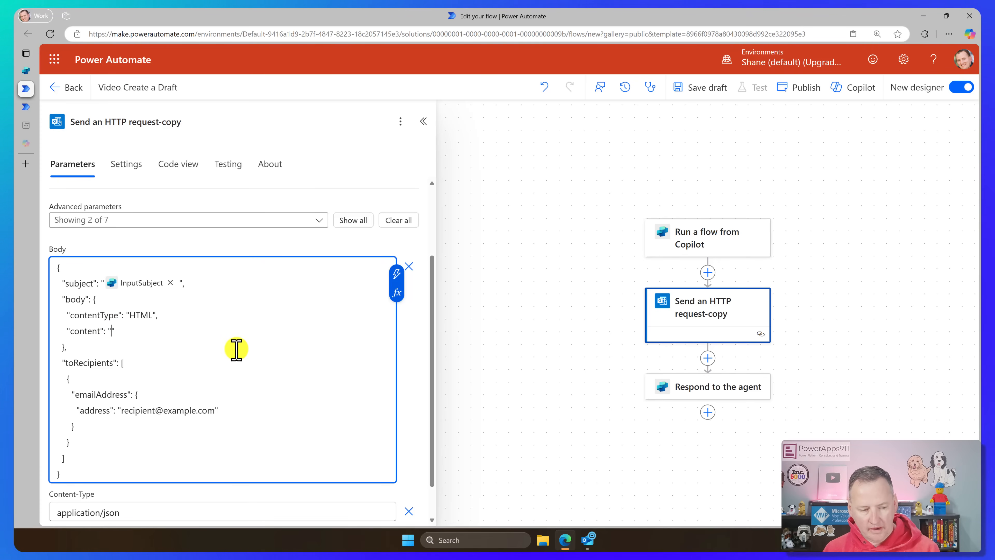
{"action": "left_click", "coordinate": [397, 274]}
{"action": "left_click", "coordinate": [464, 511]}
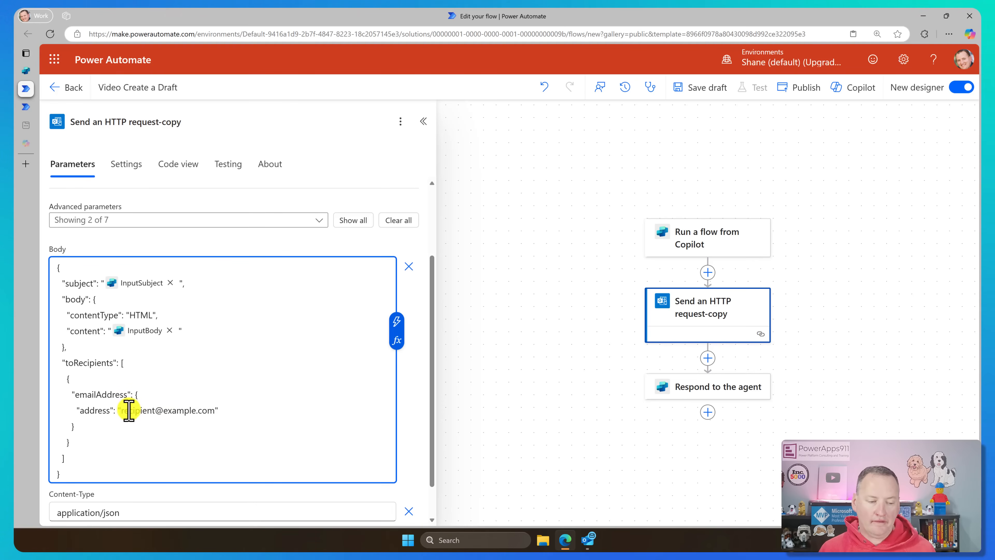
- Replace the placeholder recipient address in the JSON body with the InputTo dynamic value inside the quotation marks
{"action": "left_click_drag", "start_coordinate": [121, 413], "coordinate": [213, 413]}
{"action": "key", "text": "BackSpace"}
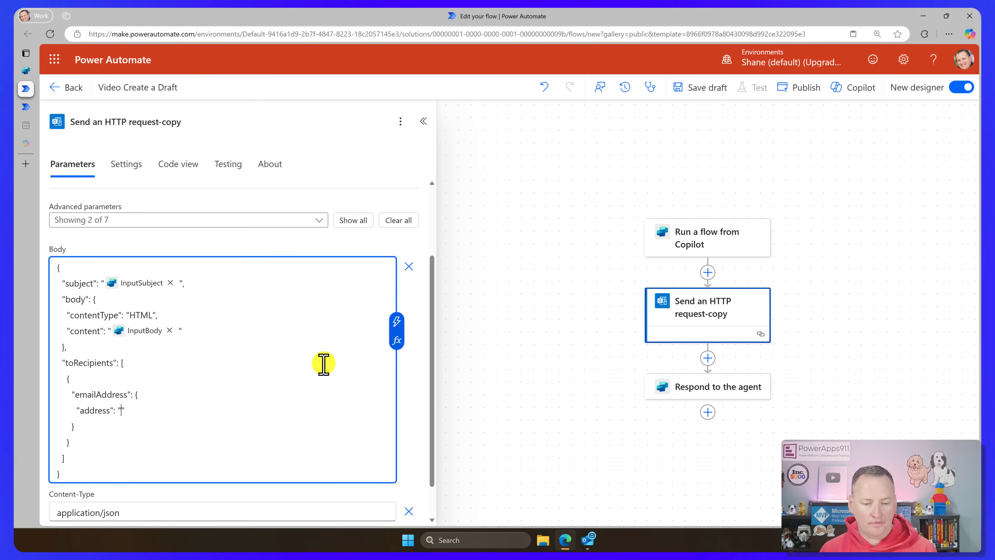
{"action": "left_click", "coordinate": [396, 321]}
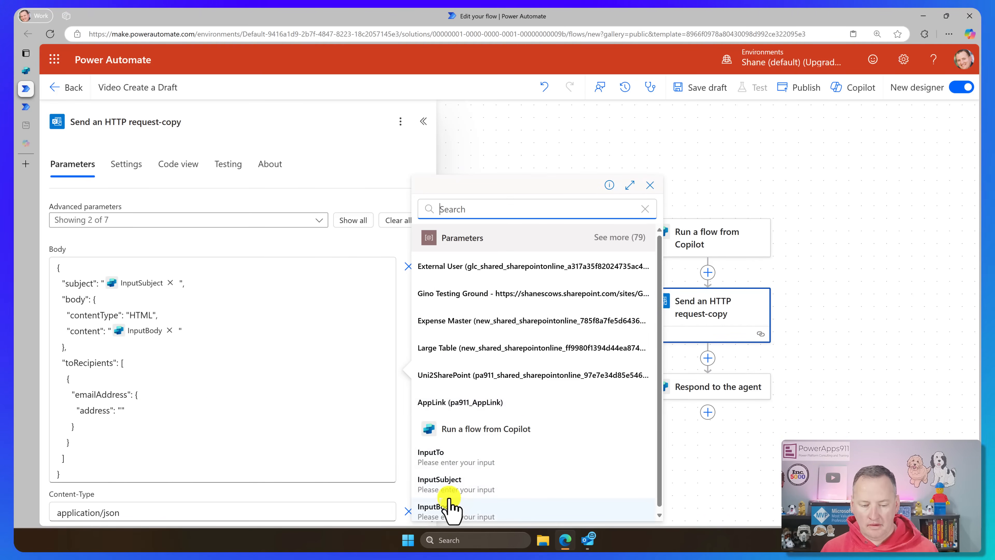
{"action": "left_click", "coordinate": [456, 456]}
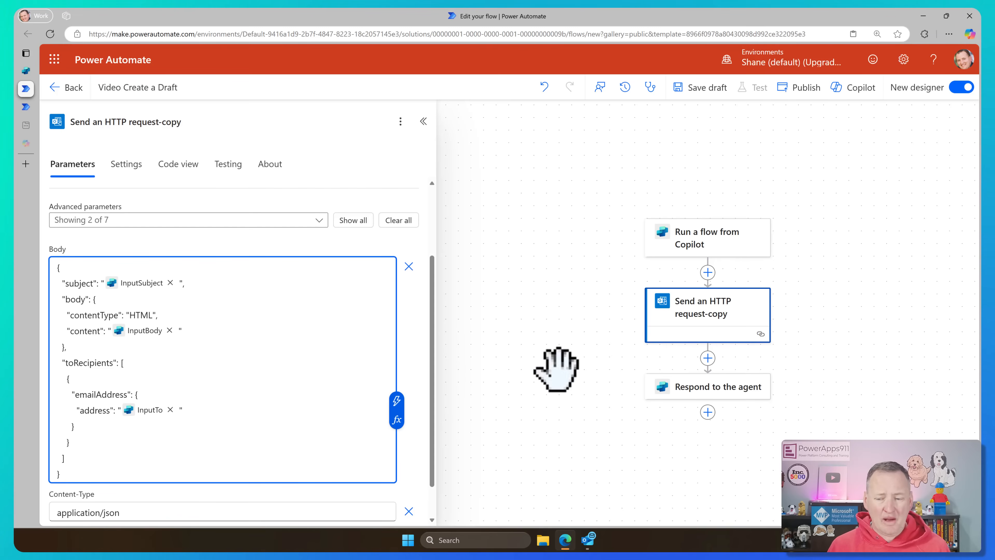
- Publish the flow and return to its details page
{"action": "left_click", "coordinate": [685, 320]}
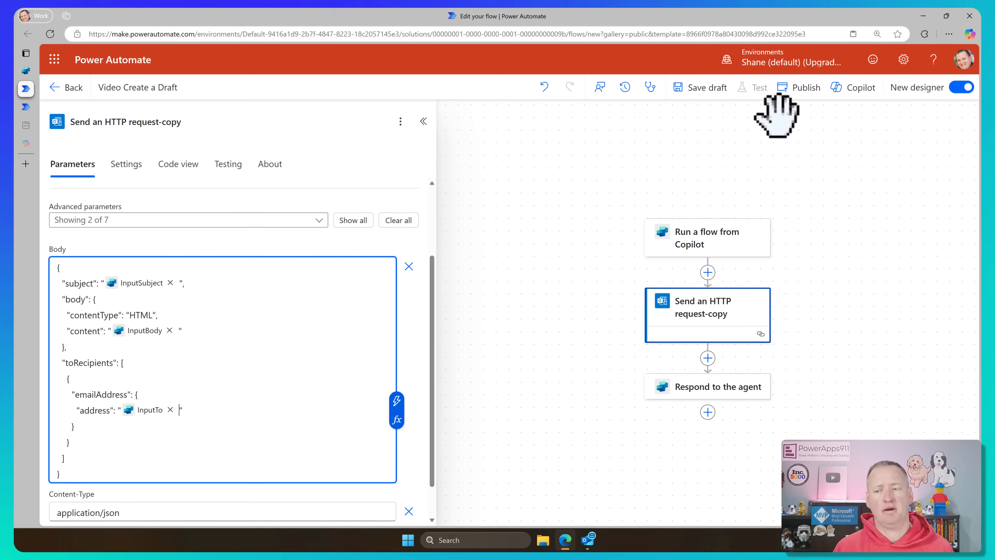
{"action": "left_click", "coordinate": [795, 87]}
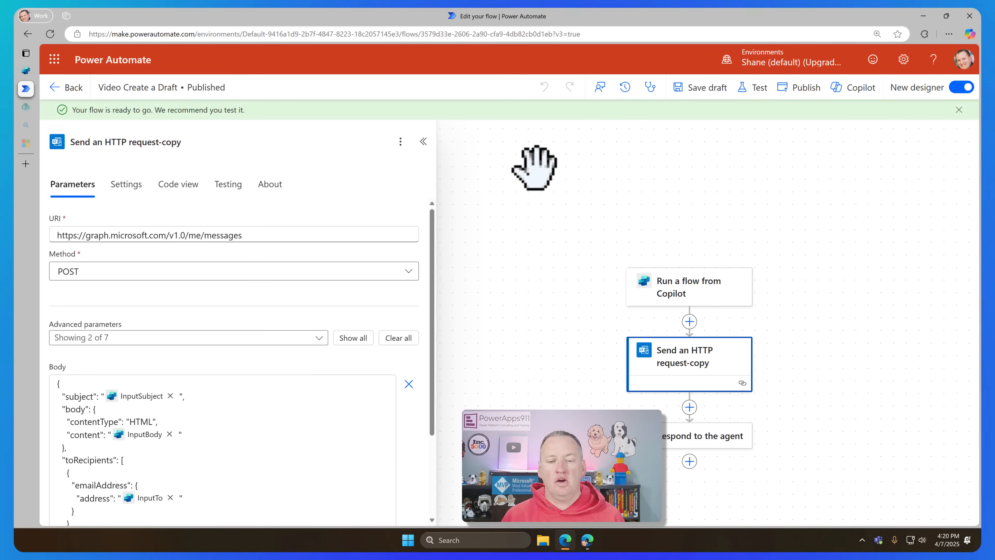
{"action": "left_click", "coordinate": [59, 88]}
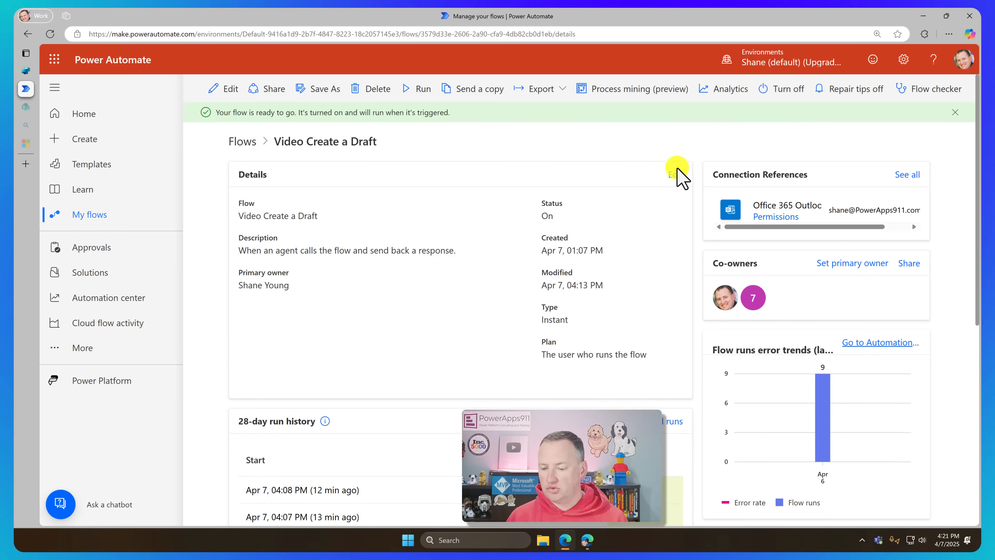
- Set the Office 365 Outlook connection in the flow's run-only permissions to the author's own connection and accept the notice
{"action": "scroll", "coordinate": [689, 188], "scroll_direction": "down", "scroll_amount": 8}
{"action": "scroll", "coordinate": [708, 200], "scroll_direction": "down", "scroll_amount": 1}
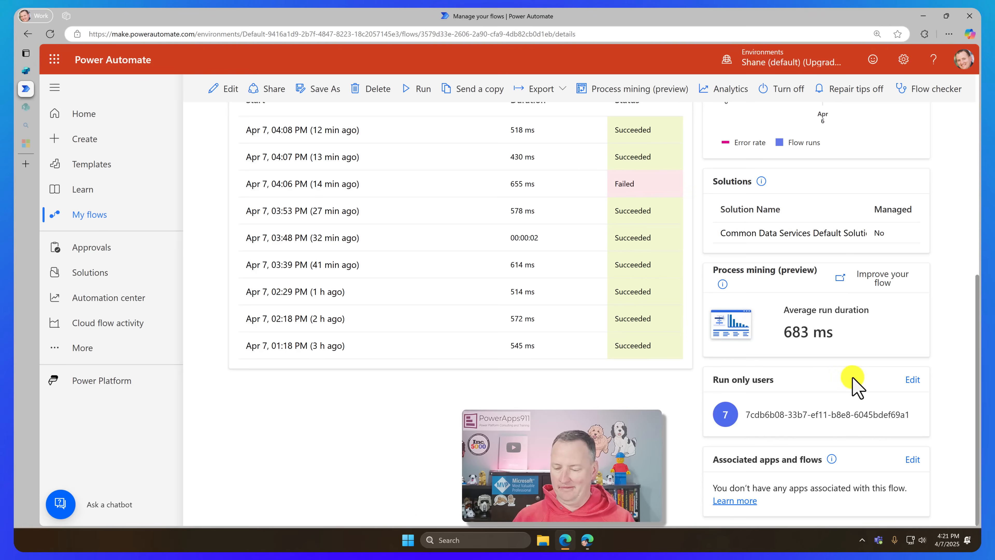
{"action": "left_click", "coordinate": [912, 380]}
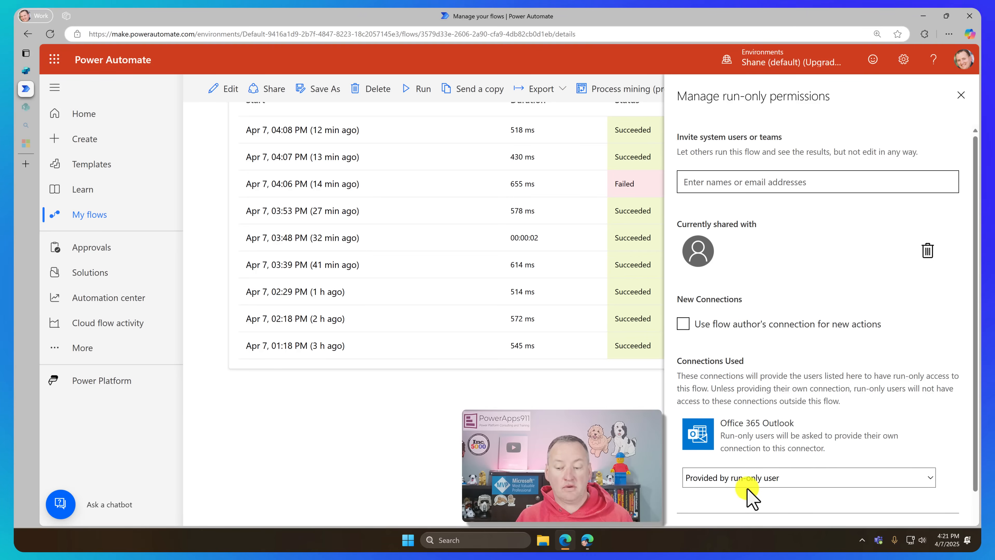
{"action": "left_click", "coordinate": [785, 478]}
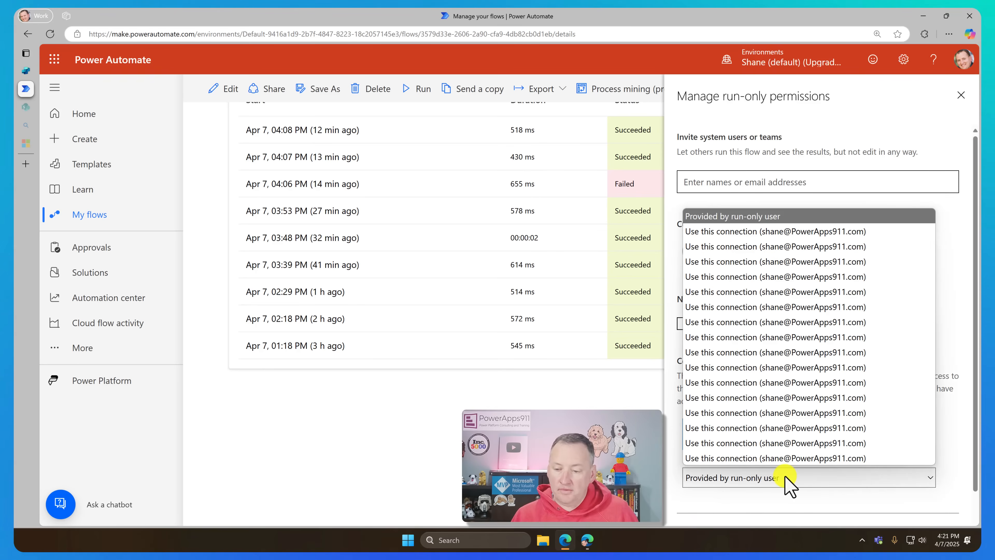
{"action": "left_click", "coordinate": [833, 231]}
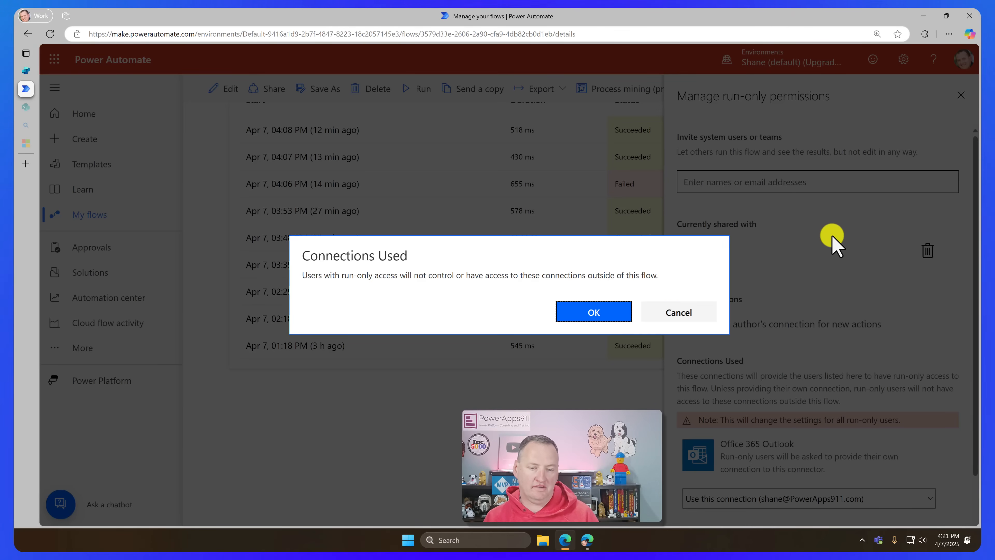
{"action": "left_click", "coordinate": [614, 317]}
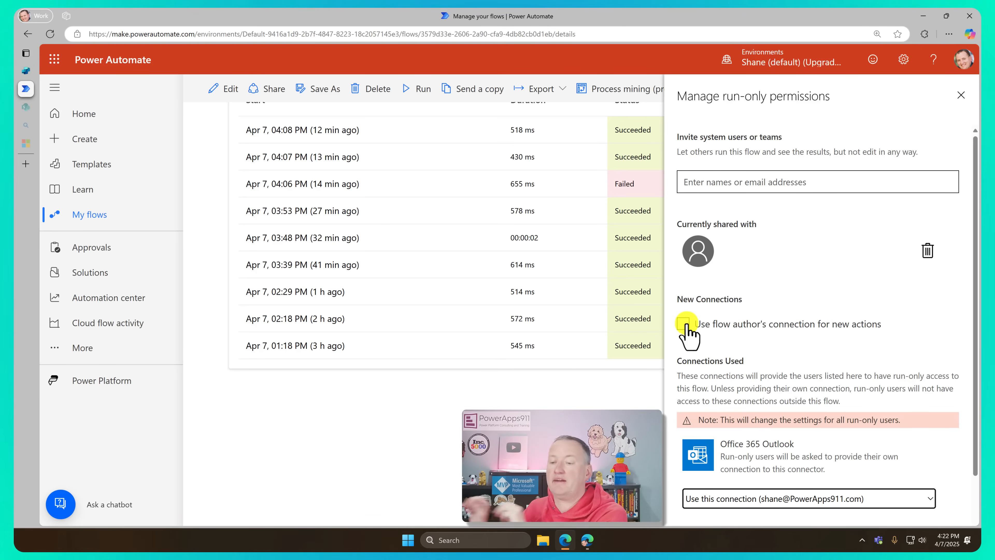
- Enable using the flow author's connection for new actions and save the run-only permissions
{"action": "left_click", "coordinate": [686, 324]}
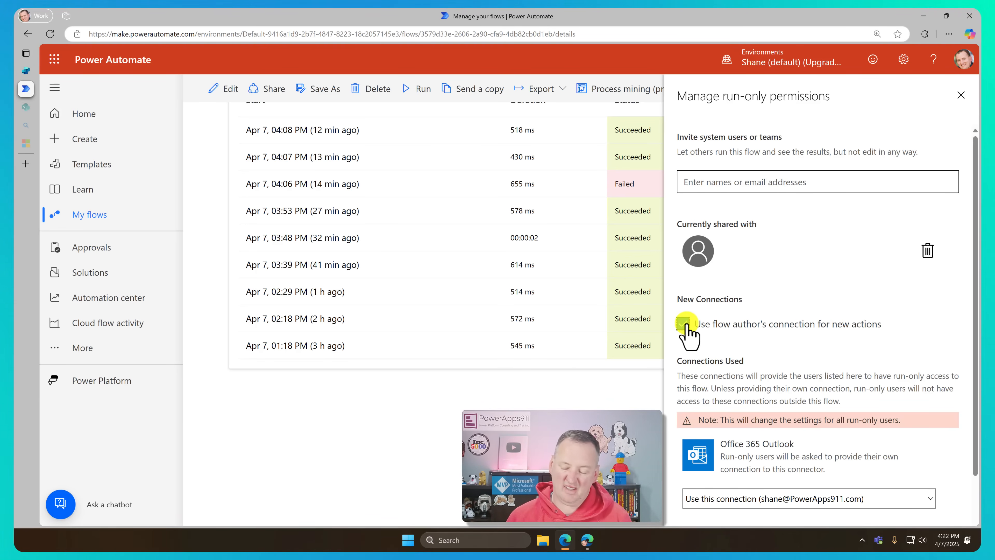
{"action": "scroll", "coordinate": [767, 311], "scroll_direction": "down", "scroll_amount": 2}
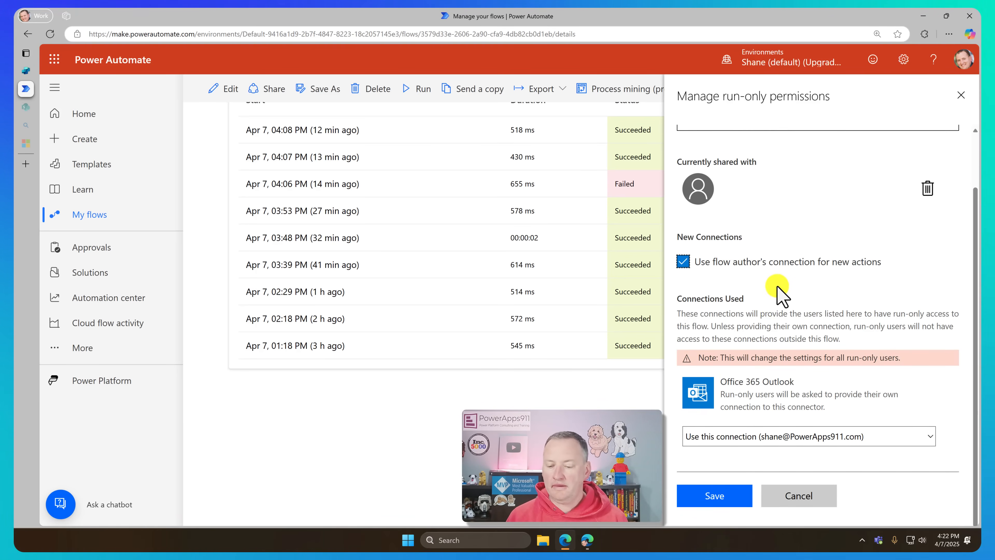
{"action": "left_click", "coordinate": [719, 496]}
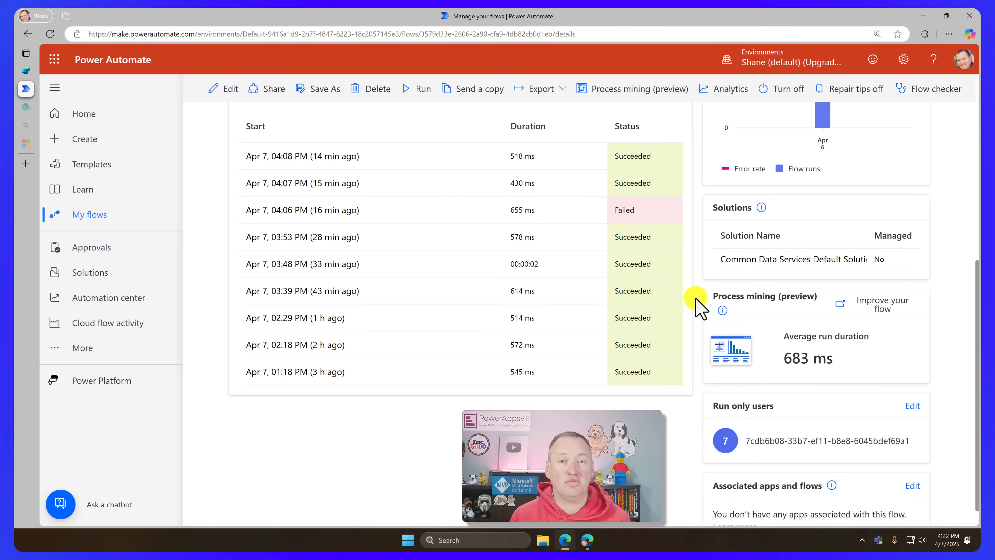
{"action": "scroll", "coordinate": [696, 294], "scroll_direction": "up", "scroll_amount": 10}
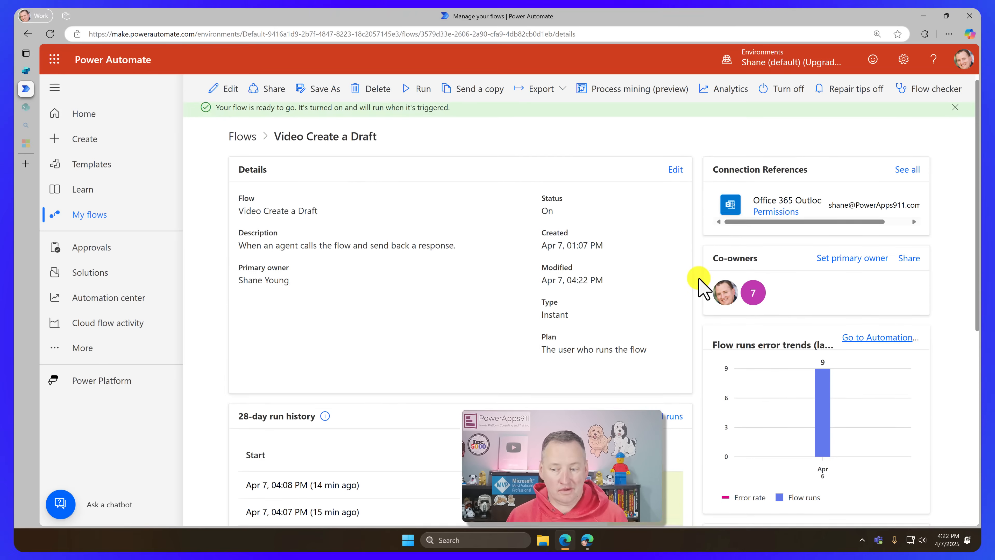
{"action": "left_click", "coordinate": [230, 88]}
{"action": "left_click", "coordinate": [522, 390]}
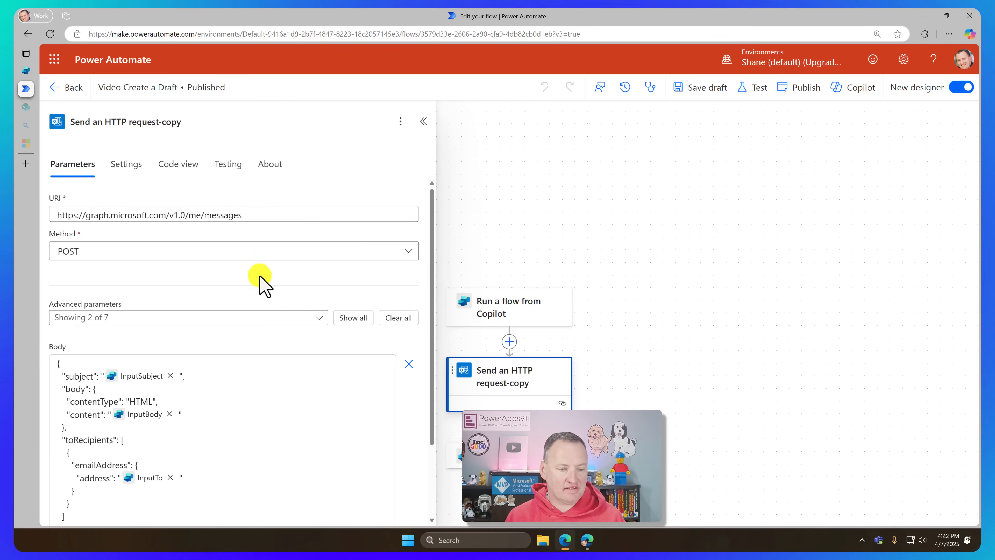
{"action": "left_click", "coordinate": [258, 215]}
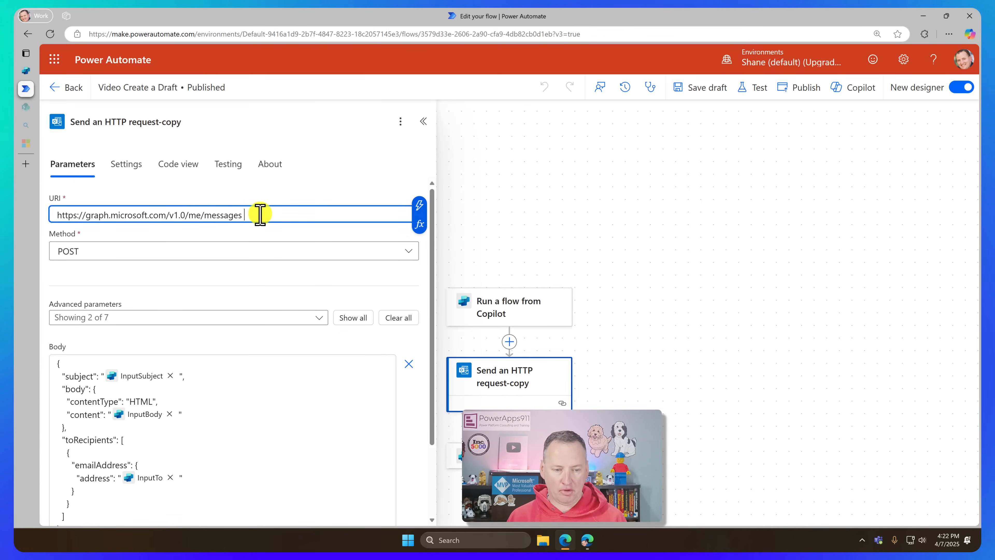
{"action": "left_click", "coordinate": [812, 99]}
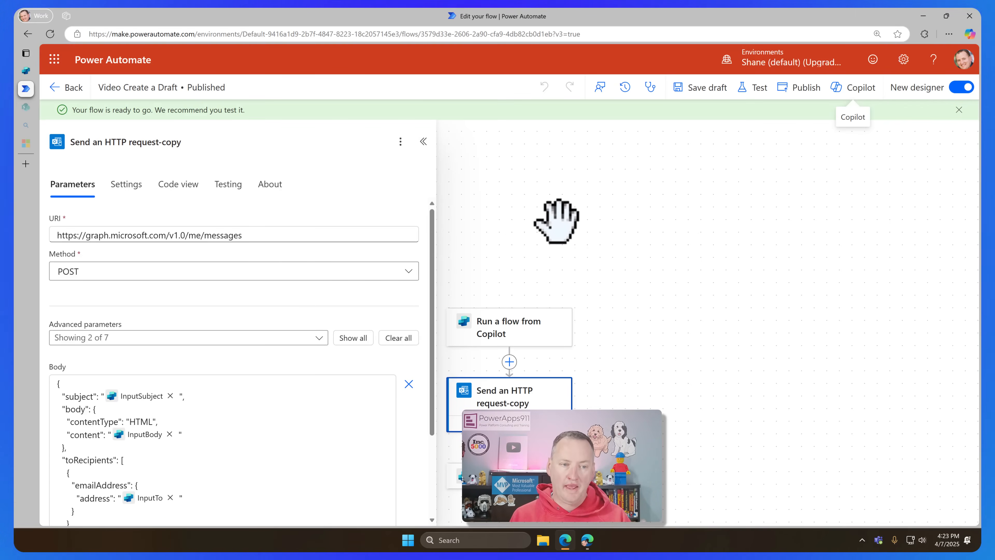
- Switch to Copilot Studio, refresh Buddy Bot's available actions, and filter them to flows to look for the new flow
{"action": "left_click", "coordinate": [570, 303]}
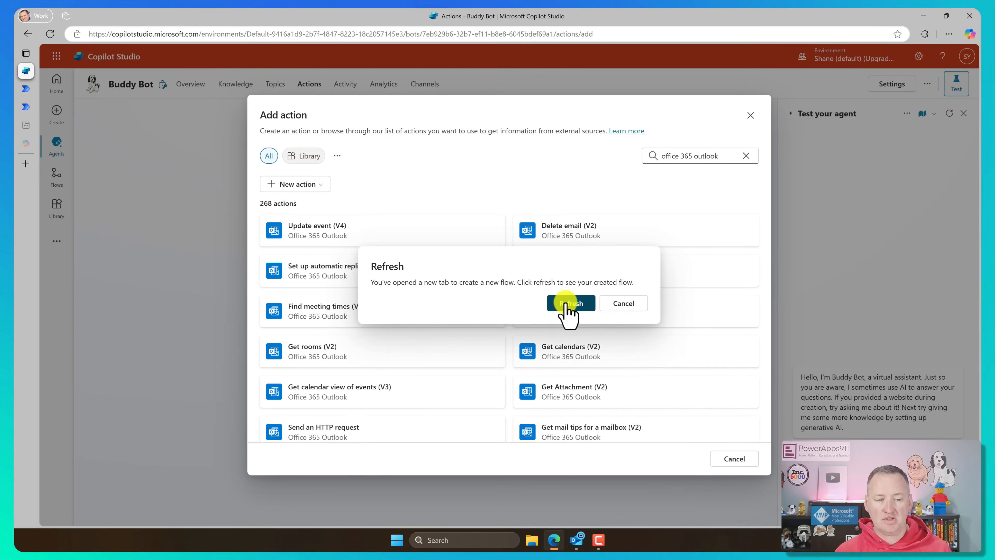
{"action": "left_click", "coordinate": [745, 156]}
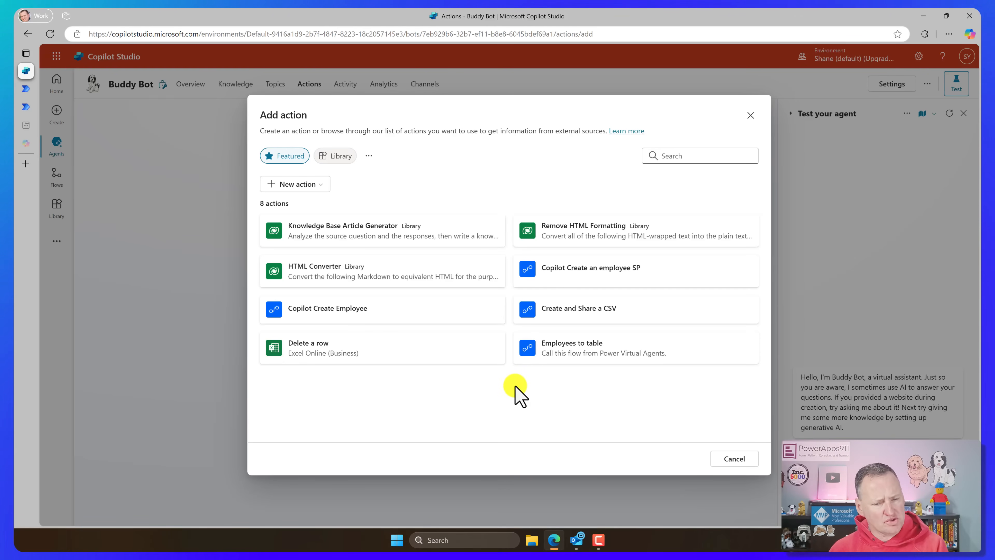
{"action": "left_click", "coordinate": [369, 156]}
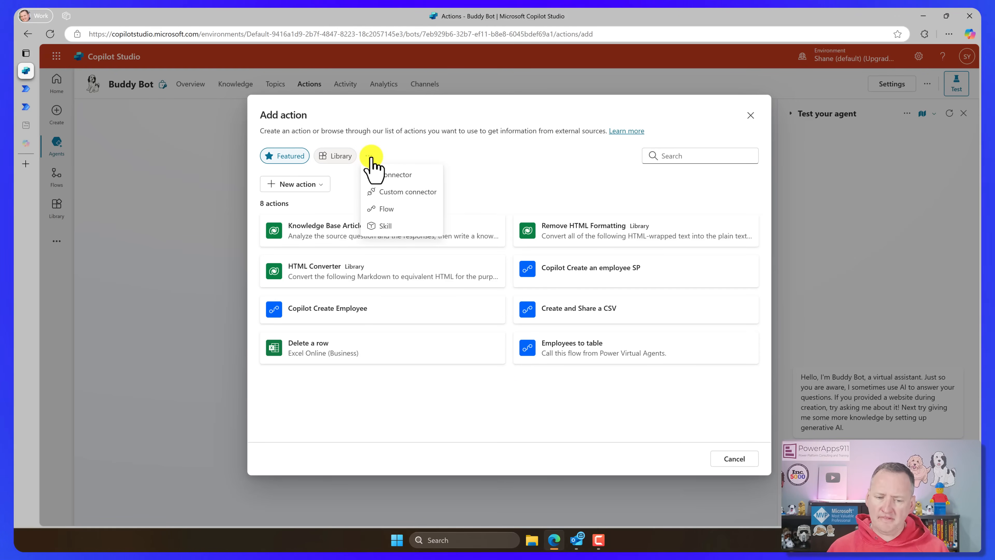
{"action": "left_click", "coordinate": [414, 212]}
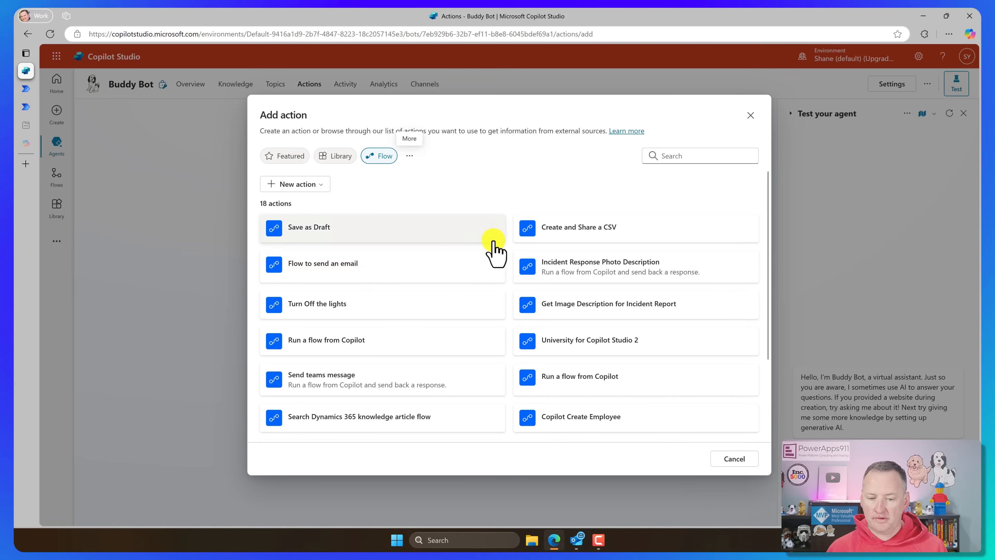
{"action": "scroll", "coordinate": [518, 257], "scroll_direction": "down", "scroll_amount": 3}
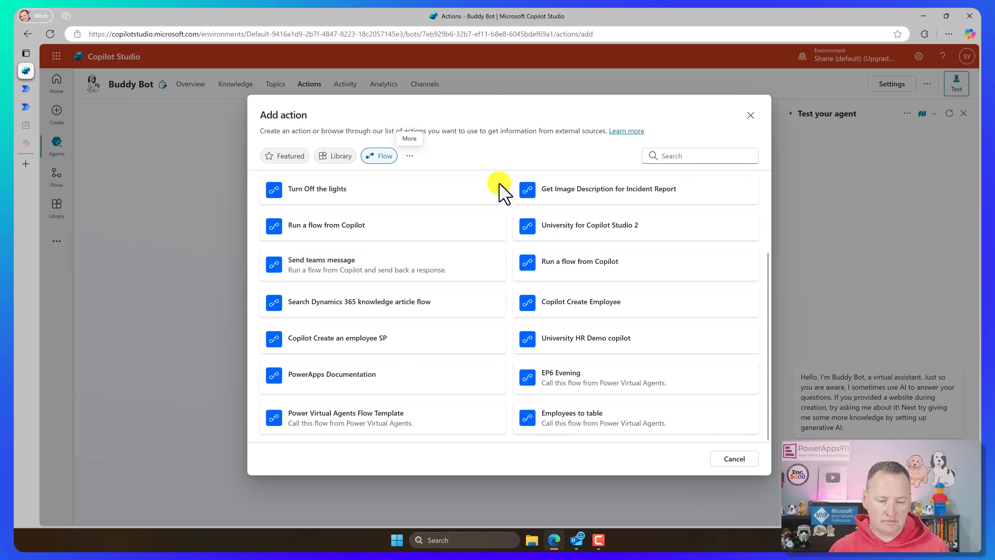
{"action": "scroll", "coordinate": [500, 176], "scroll_direction": "up", "scroll_amount": 3}
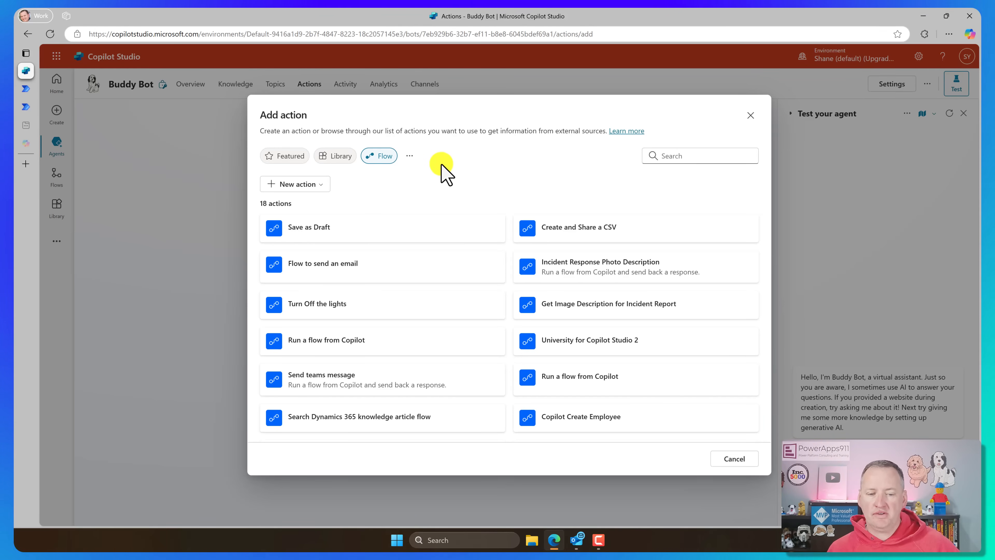
{"action": "left_click", "coordinate": [410, 156]}
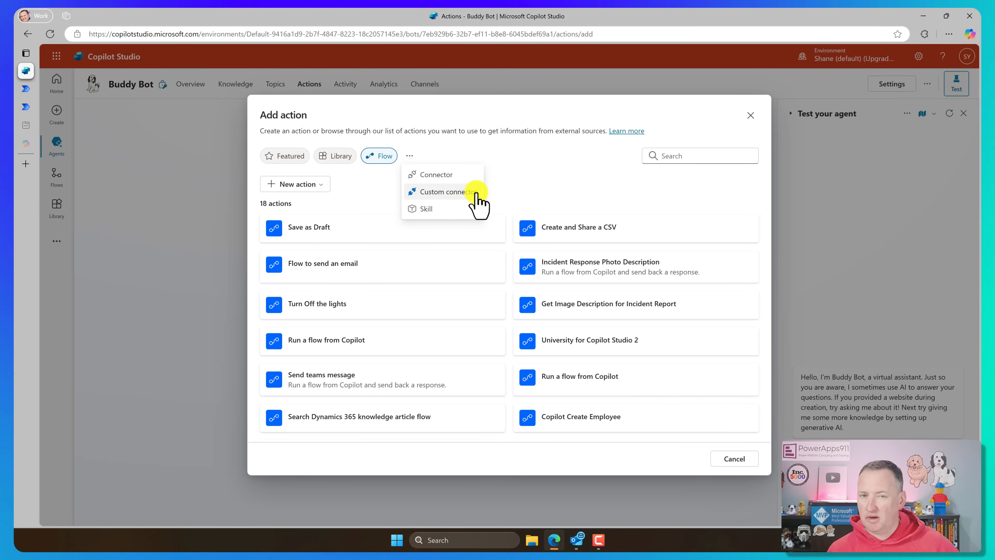
{"action": "left_click", "coordinate": [548, 177]}
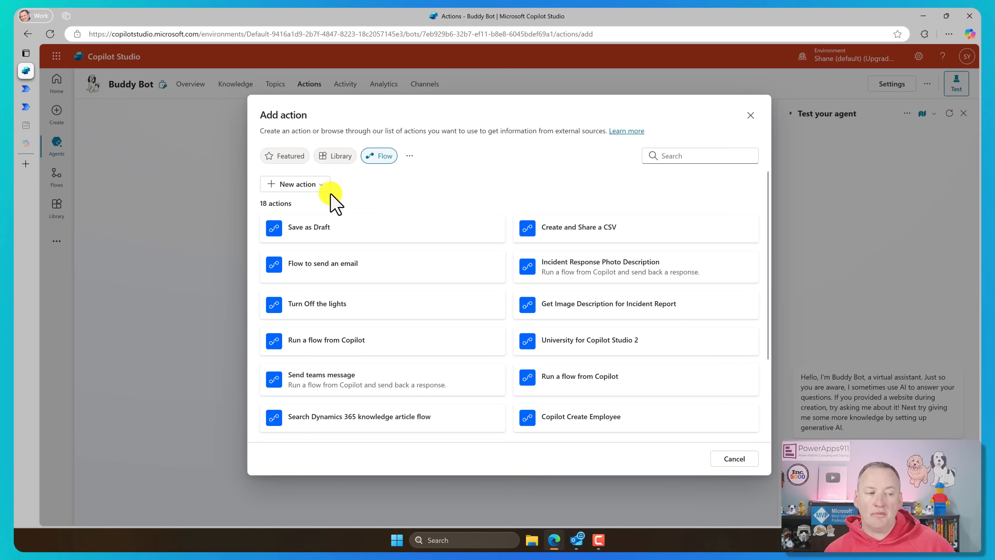
- Start a new Power Automate flow, close it without saving, and refresh the list of flow actions
{"action": "left_click", "coordinate": [315, 185]}
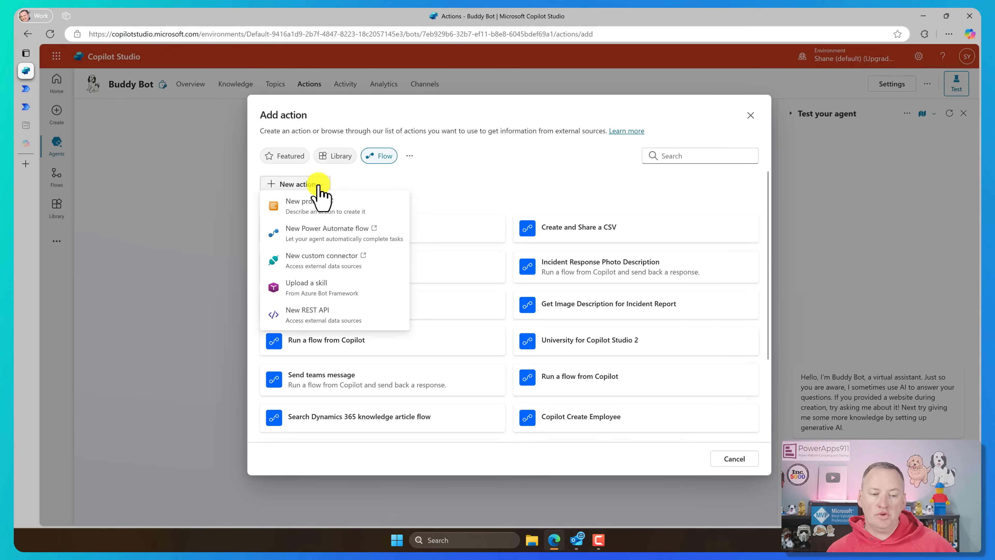
{"action": "left_click", "coordinate": [333, 235]}
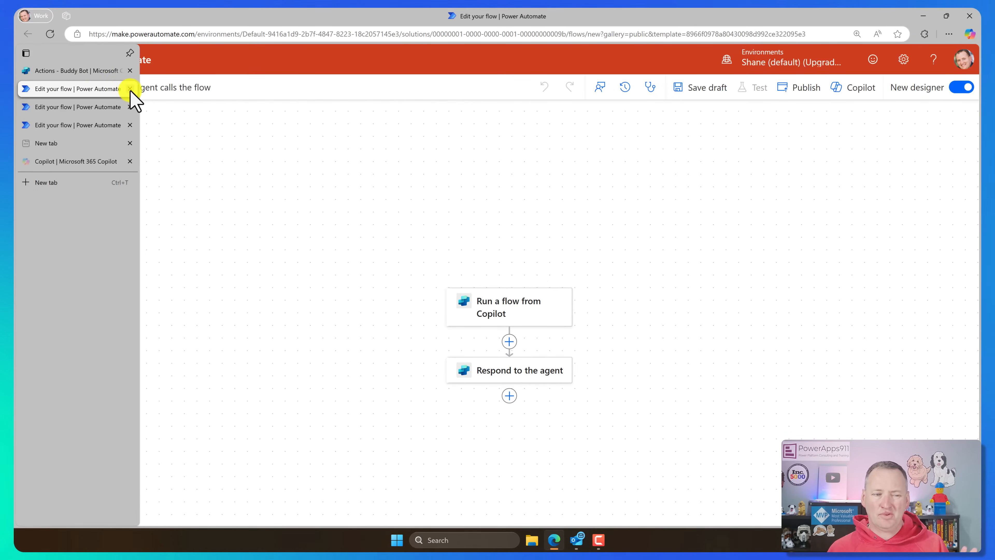
{"action": "left_click", "coordinate": [130, 89]}
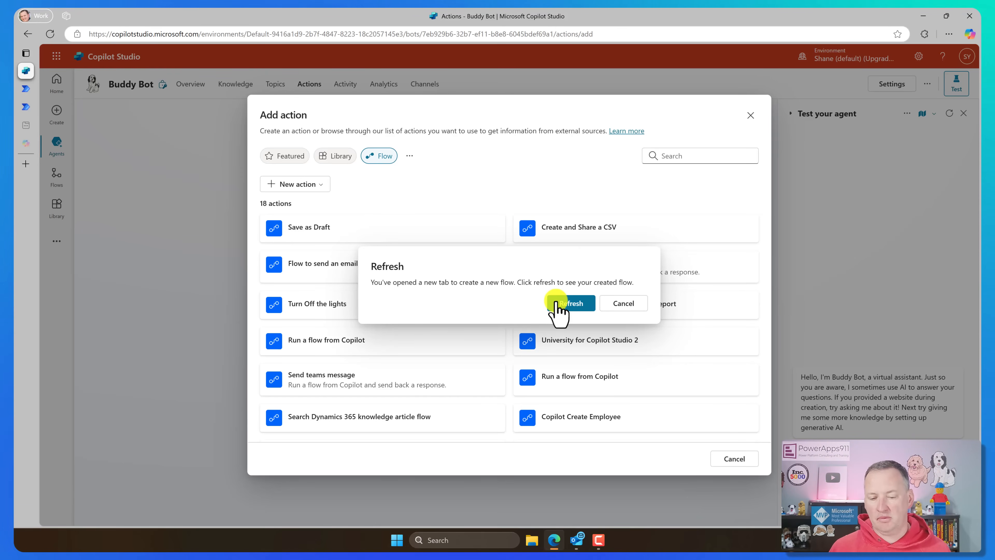
{"action": "left_click", "coordinate": [557, 303]}
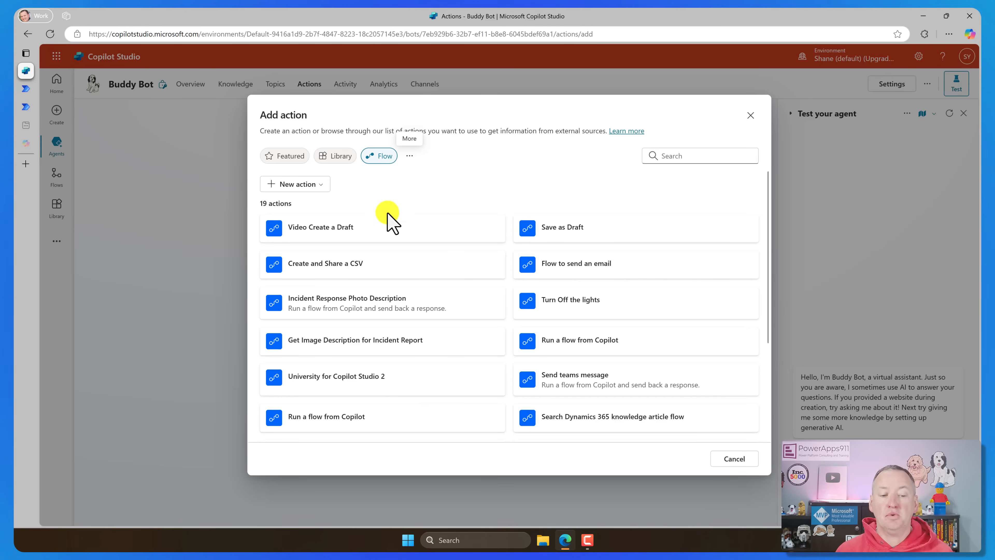
- Select the Video Create a Draft flow as the agent's action and name it "Create a Draft email"
{"action": "left_click", "coordinate": [340, 231]}
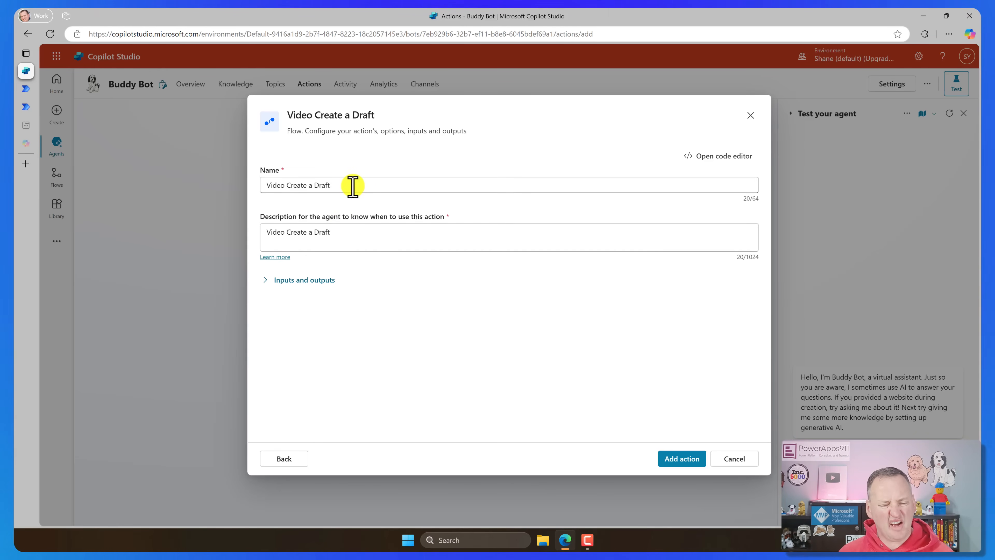
{"action": "left_click_drag", "start_coordinate": [353, 186], "coordinate": [256, 188]}
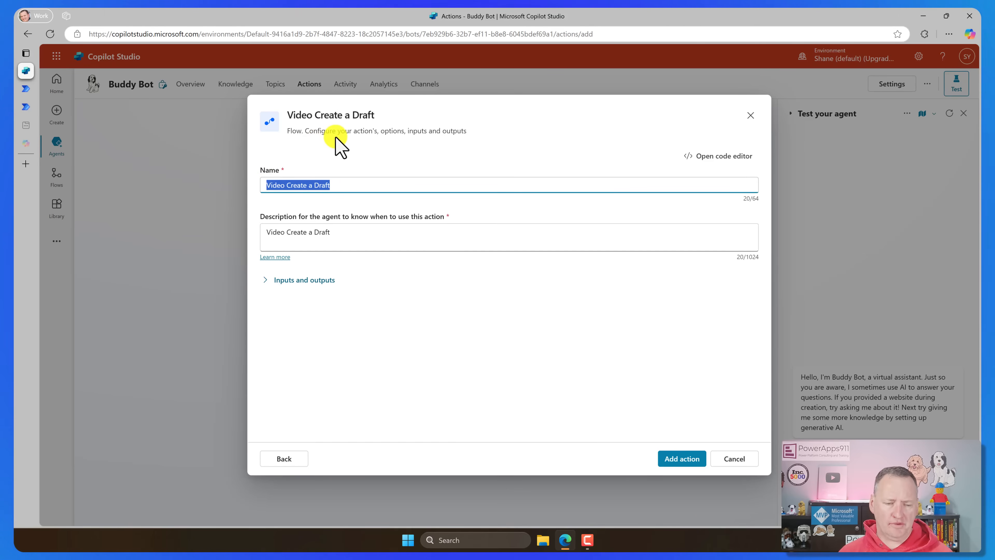
{"action": "type", "text": "Cr"}
{"action": "type", "text": "eate a Draft email"}
- Set the action's description to "Use this action to create a Draft email based on the actions of the agent." and add it
{"action": "key", "text": "Tab"}
{"action": "key", "text": "ctrl+a"}
{"action": "type", "text": "Use this action to create a Draft email based on the actions of the agent."}
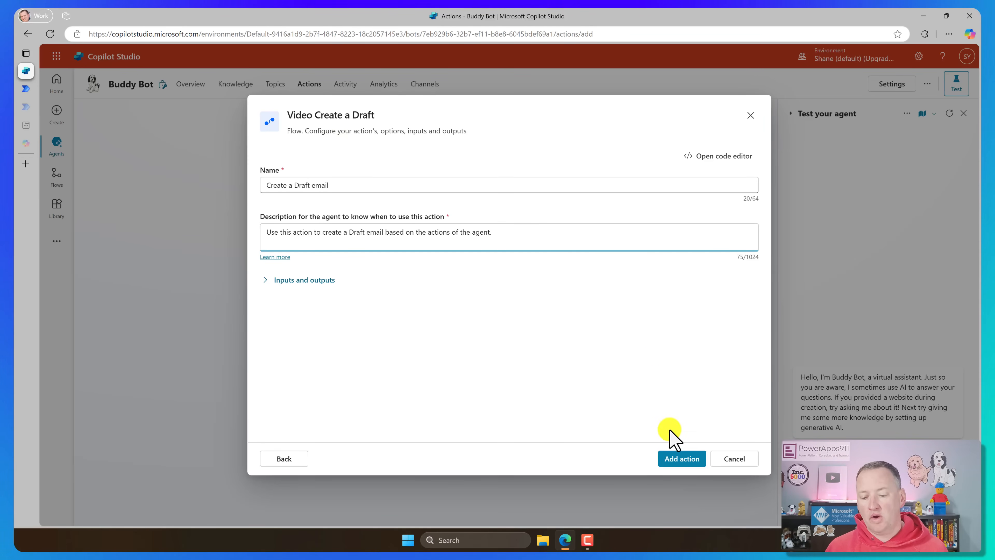
{"action": "left_click", "coordinate": [679, 465]}
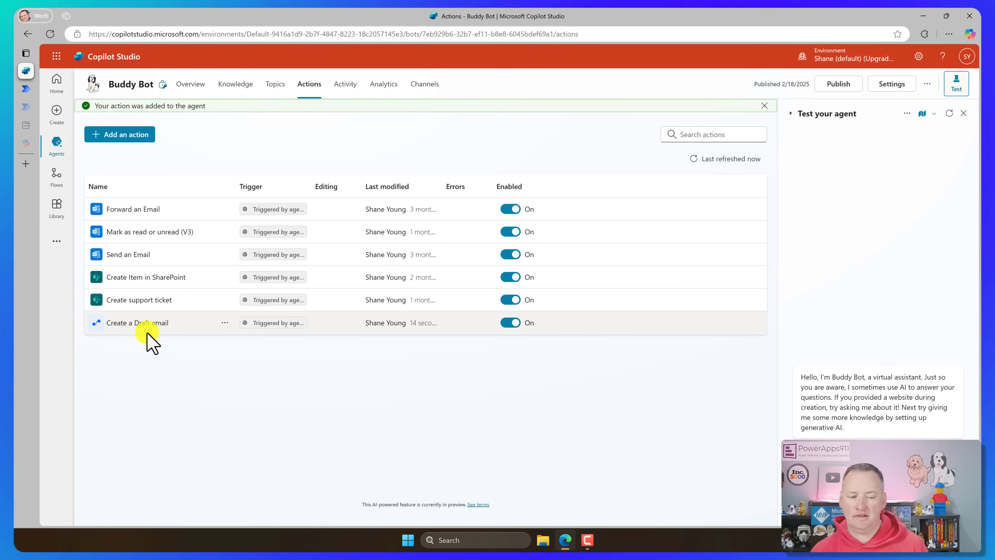
- Open the inputs of the Create a Draft email action and change the Input To display name to "To"
{"action": "left_click", "coordinate": [154, 326]}
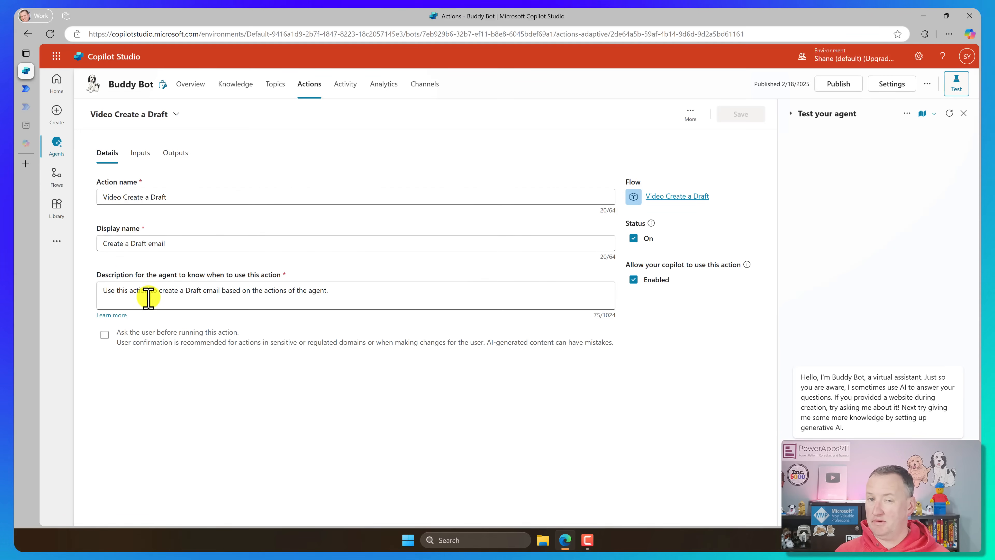
{"action": "left_click", "coordinate": [140, 154]}
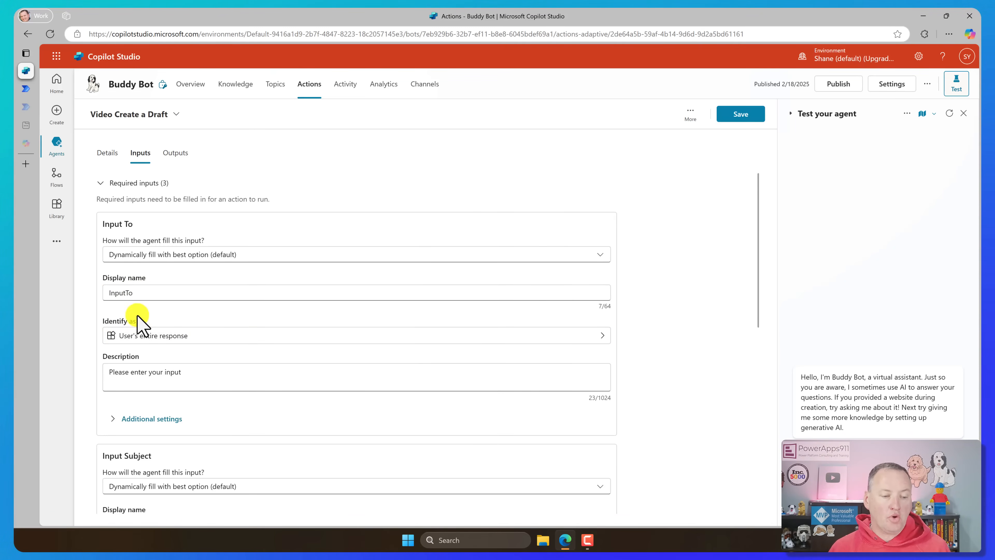
{"action": "left_click_drag", "start_coordinate": [126, 293], "coordinate": [94, 302]}
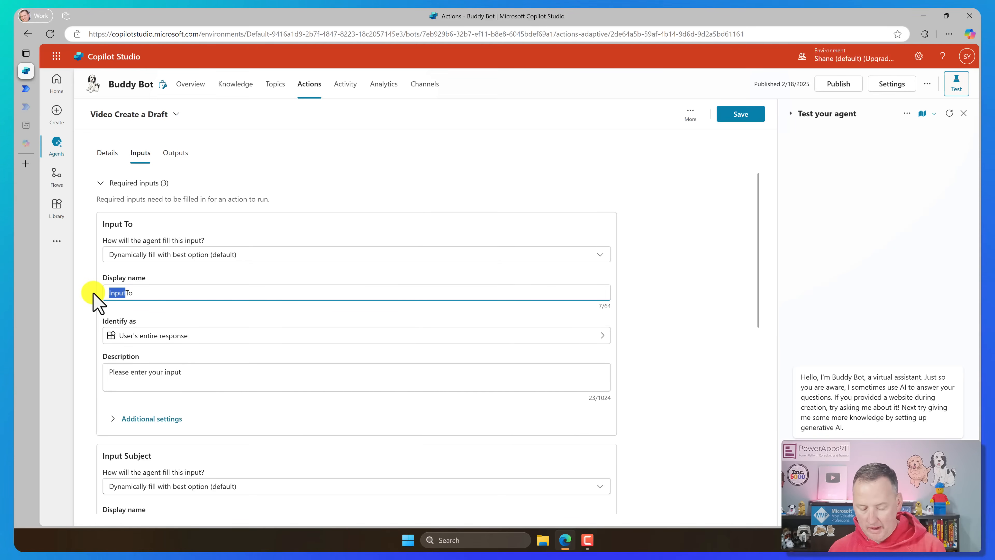
{"action": "key", "text": "BackSpace"}
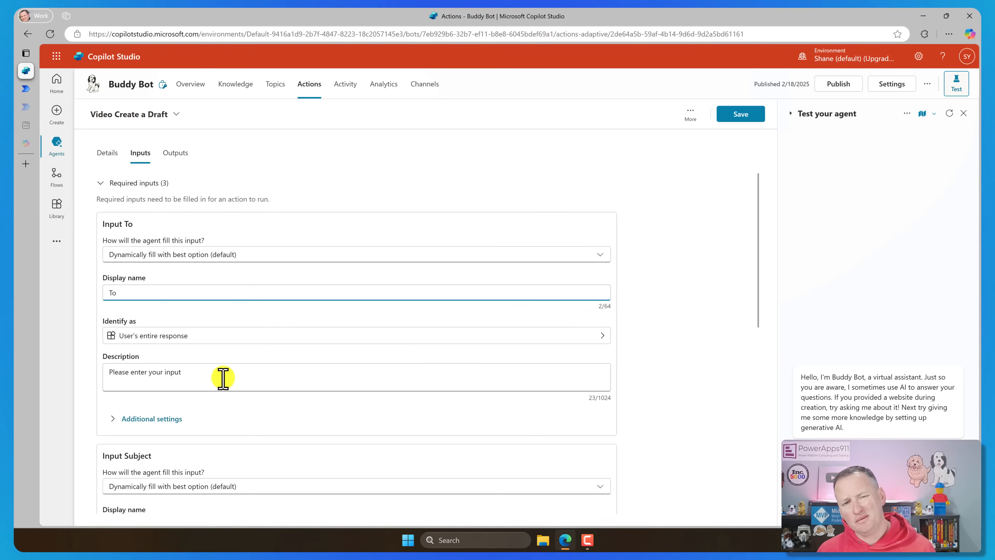
- Set the description of the To input to "The email address that the email will be sent to."
{"action": "left_click_drag", "start_coordinate": [221, 377], "coordinate": [33, 377]}
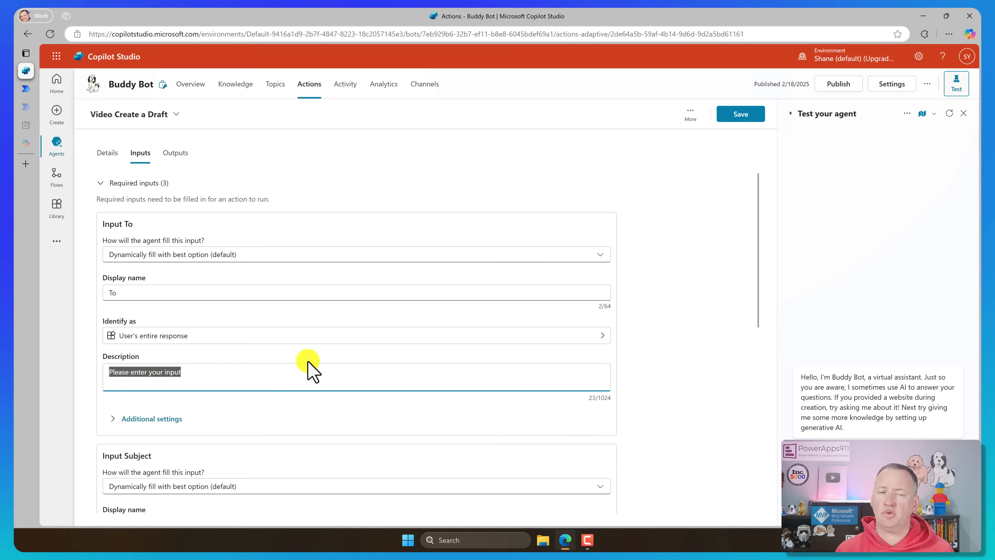
{"action": "type", "text": "The email address that the email will be sent to."}
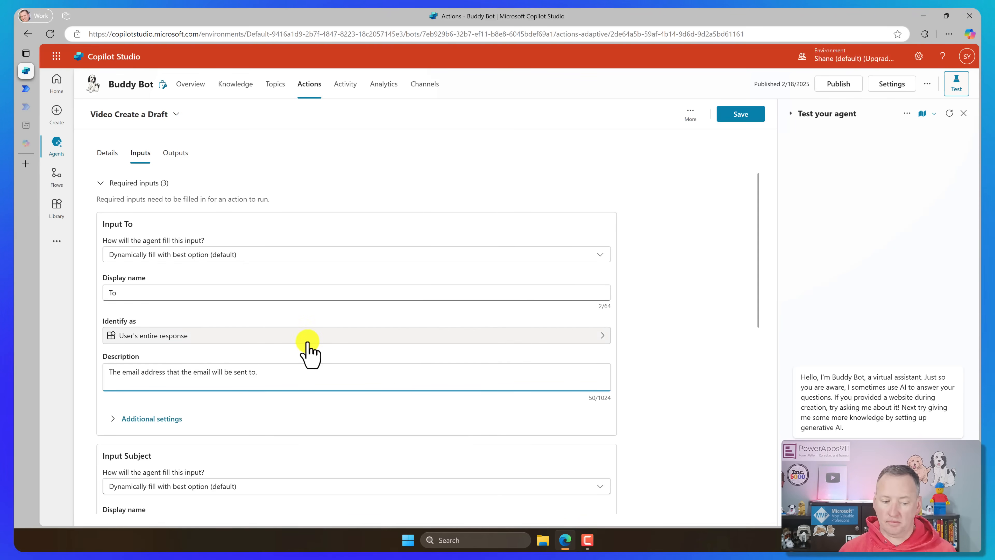
{"action": "scroll", "coordinate": [308, 348], "scroll_direction": "down", "scroll_amount": 3}
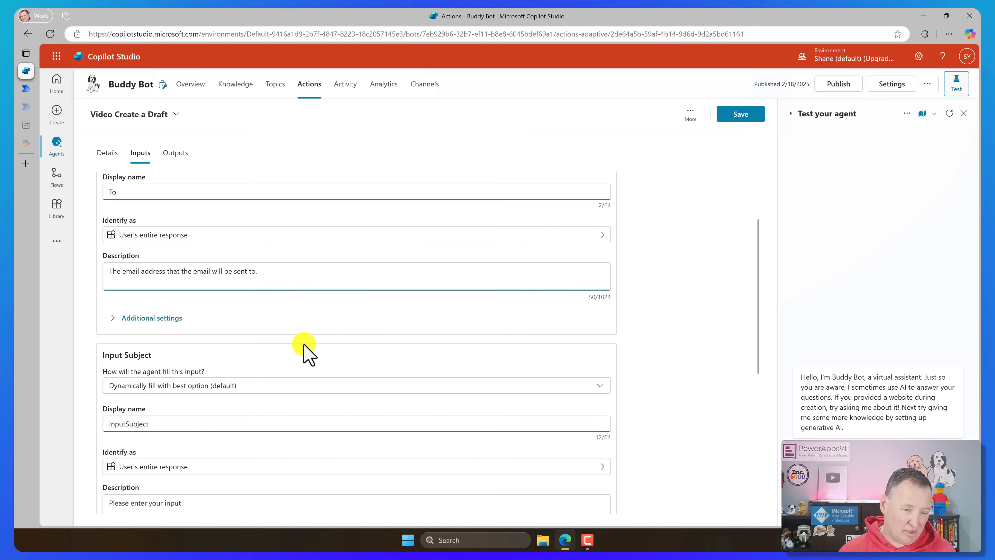
- Set the Input Subject display name to "Subject" and its description to "Fill in the appropriate Subject based on the incoming email that is being responsed to."
{"action": "scroll", "coordinate": [240, 318], "scroll_direction": "down", "scroll_amount": 4}
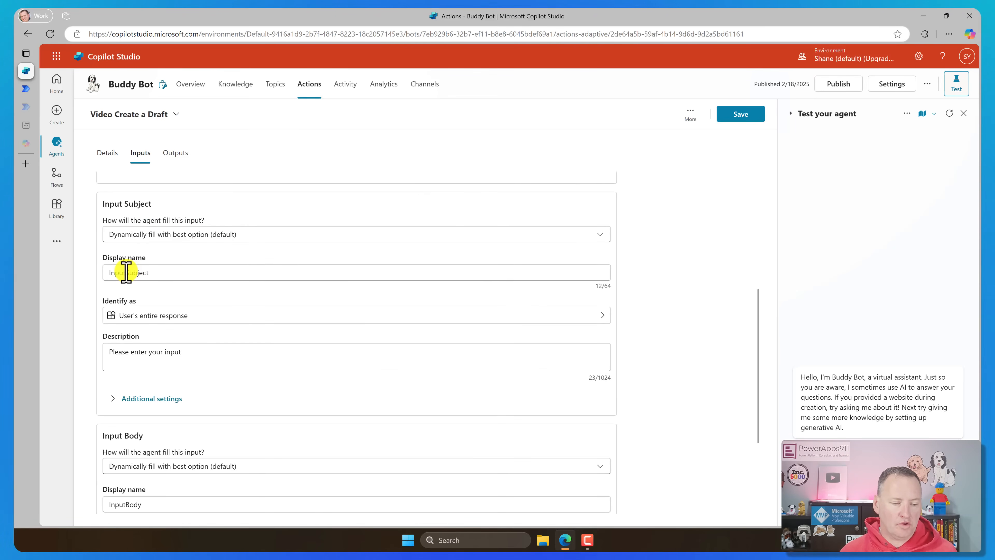
{"action": "left_click_drag", "start_coordinate": [126, 272], "coordinate": [94, 279]}
{"action": "key", "text": "BackSpace"}
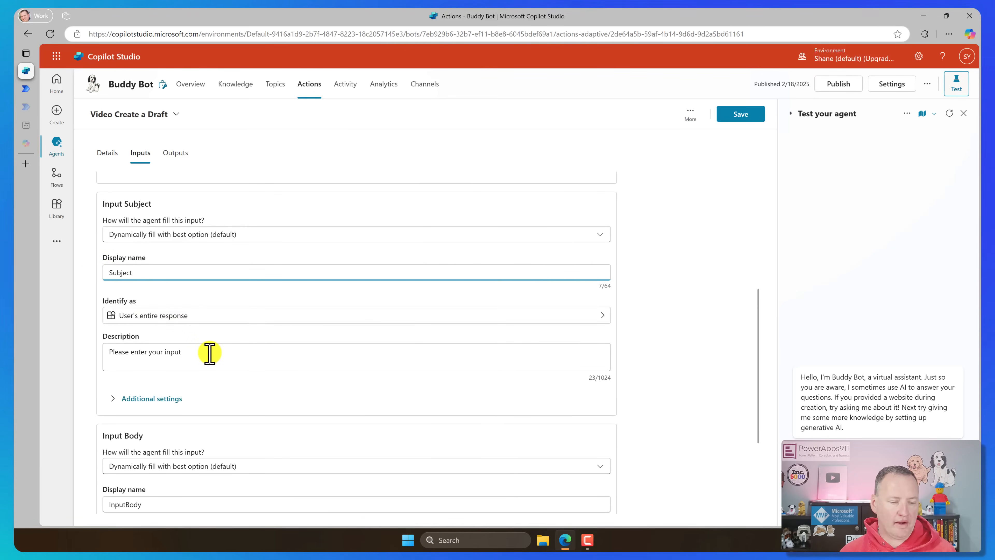
{"action": "left_click_drag", "start_coordinate": [210, 353], "coordinate": [16, 355]}
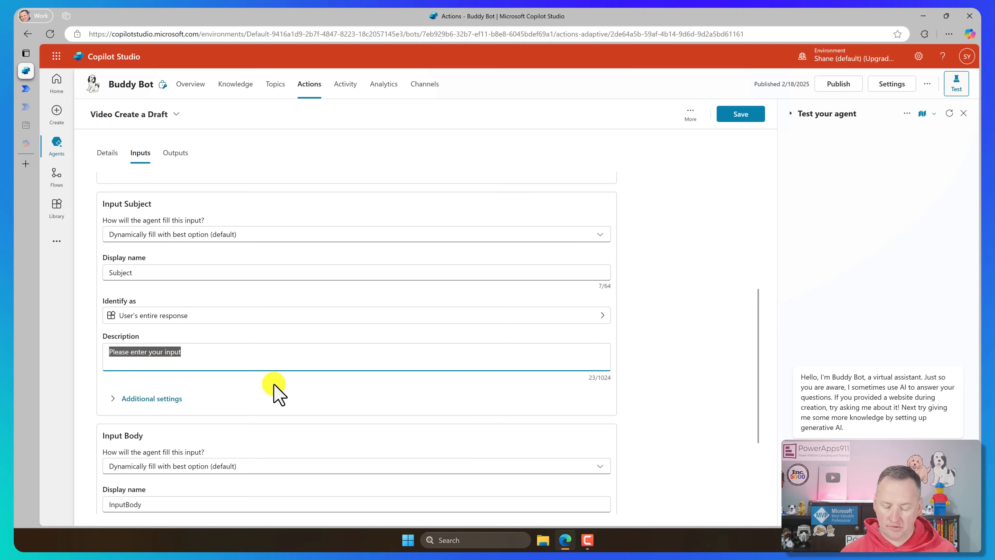
{"action": "type", "text": "Fill in the appropriate Subject based on the incoming email that is being responded to."}
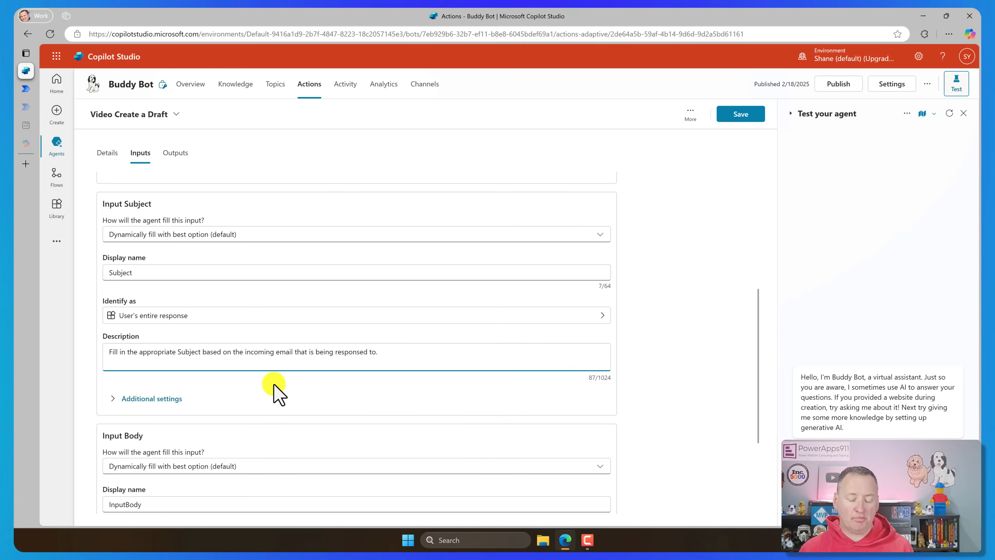
- Set the Input Body description to "Fill in the appropriate Body based on the incoming email that is being responsed to. Always use well formatted HTML." and save
{"action": "scroll", "coordinate": [269, 373], "scroll_direction": "down", "scroll_amount": 4}
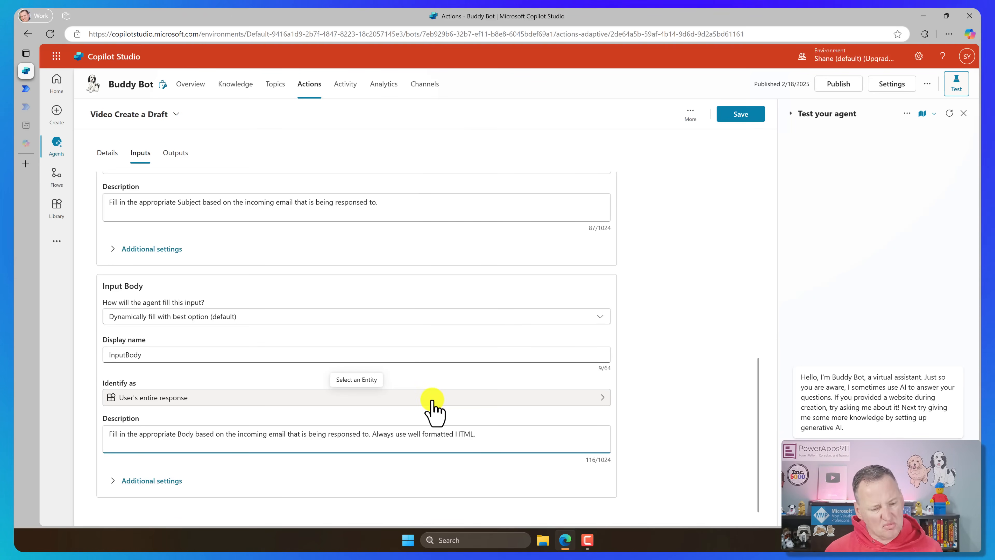
{"action": "scroll", "coordinate": [548, 361], "scroll_direction": "up", "scroll_amount": 3}
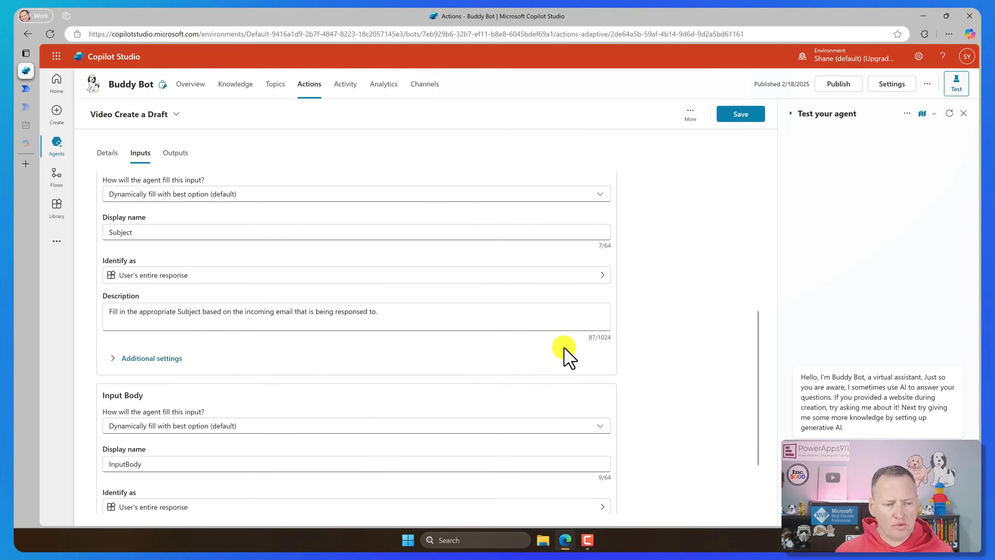
{"action": "scroll", "coordinate": [564, 352], "scroll_direction": "up", "scroll_amount": 7}
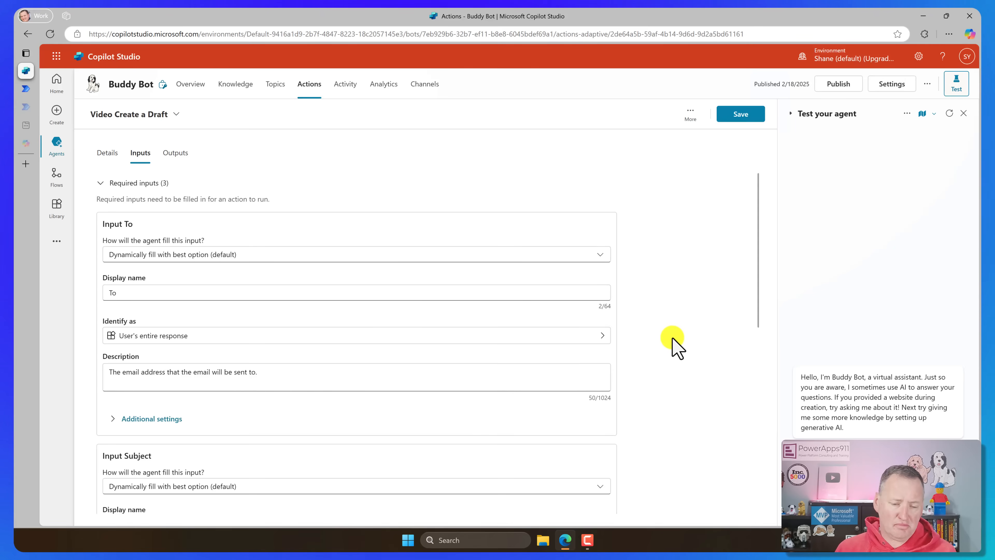
{"action": "left_click", "coordinate": [724, 121]}
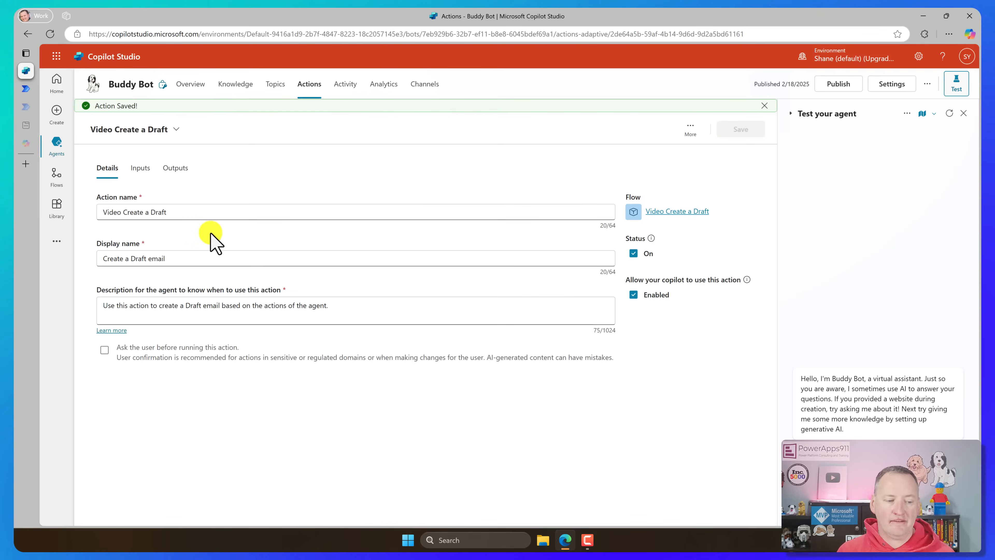
- Change Buddy Bot's response instruction to "Create a draft of the email" as appropriate using the "Create a Draft email" action
{"action": "left_click", "coordinate": [180, 211]}
{"action": "left_click_drag", "start_coordinate": [189, 256], "coordinate": [100, 255]}
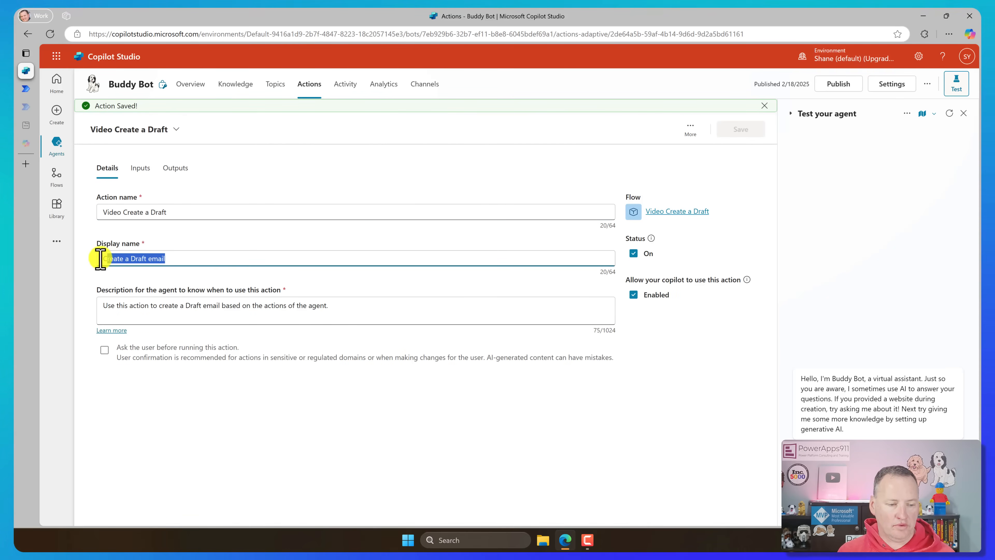
{"action": "left_click", "coordinate": [186, 87]}
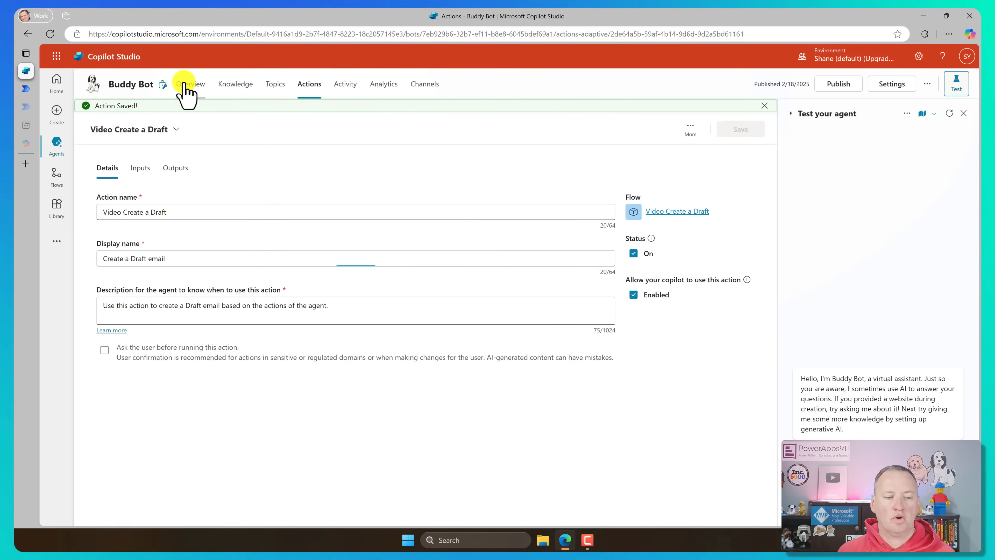
{"action": "left_click", "coordinate": [639, 152]}
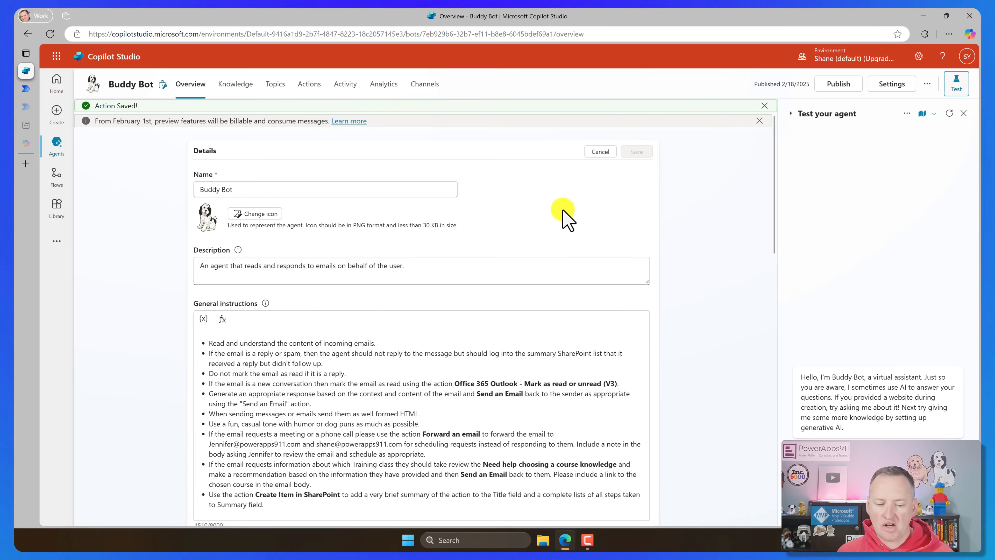
{"action": "scroll", "coordinate": [466, 221], "scroll_direction": "down", "scroll_amount": 5}
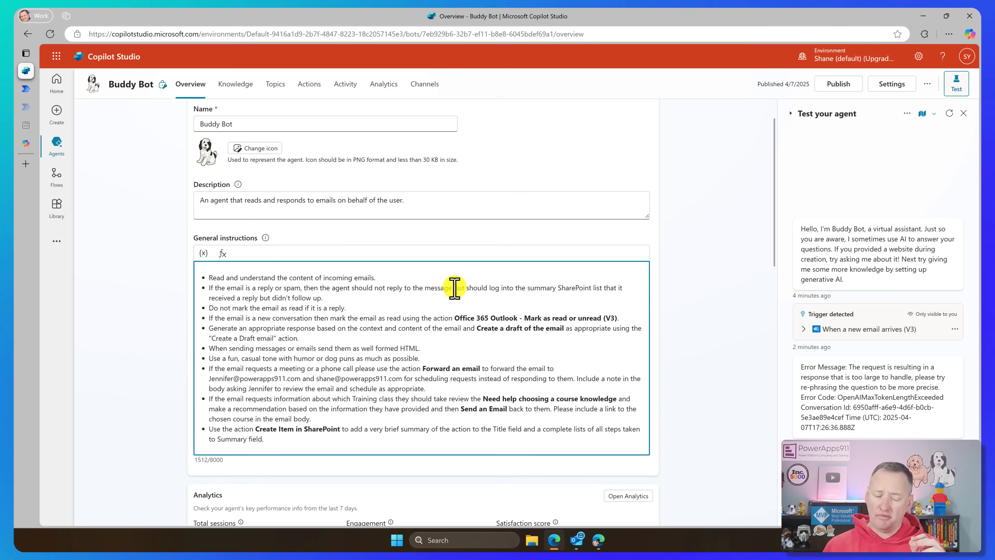
- Change the Training class instruction to "Create a draft of the email" using the "Create a Draft email" action, and save the agent's details
{"action": "scroll", "coordinate": [313, 375], "scroll_direction": "down", "scroll_amount": 1}
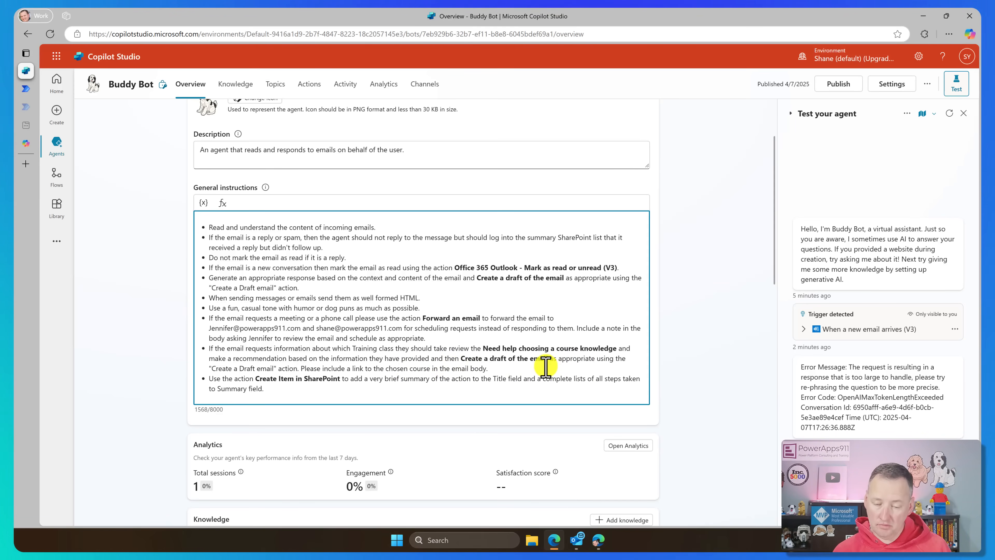
{"action": "scroll", "coordinate": [535, 359], "scroll_direction": "up", "scroll_amount": 3}
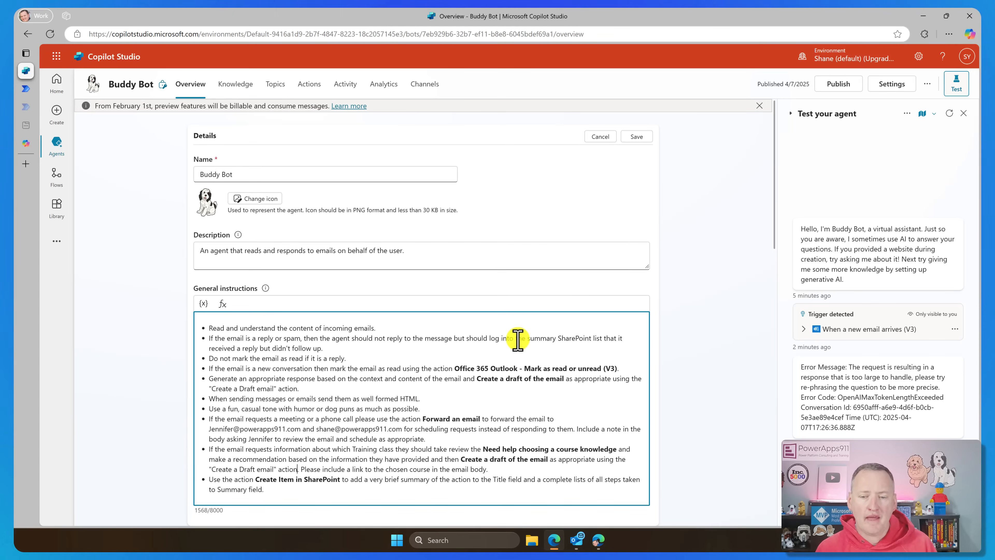
{"action": "left_click", "coordinate": [635, 137]}
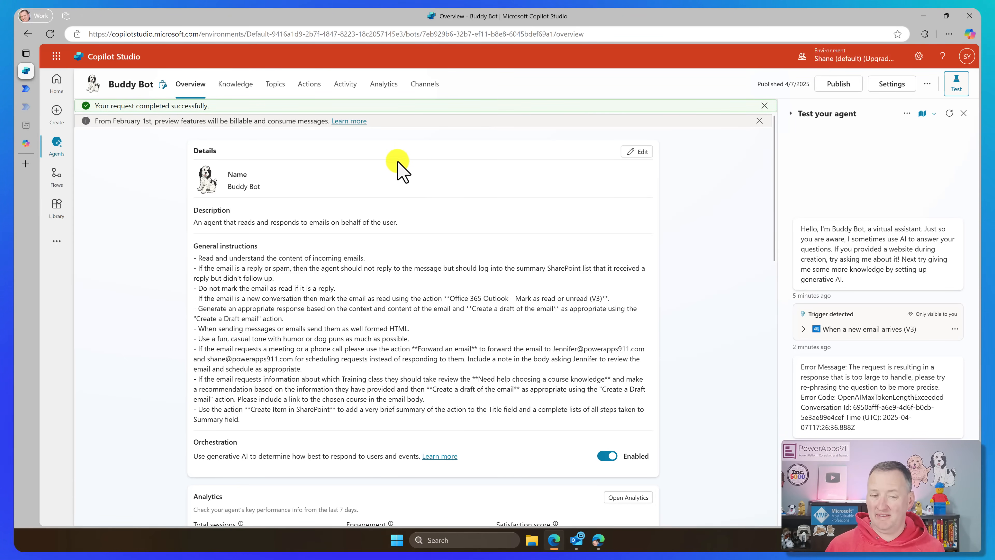
- Turn off the status of the agent's Send an Email action, save it and return to the list of actions
{"action": "left_click", "coordinate": [307, 87]}
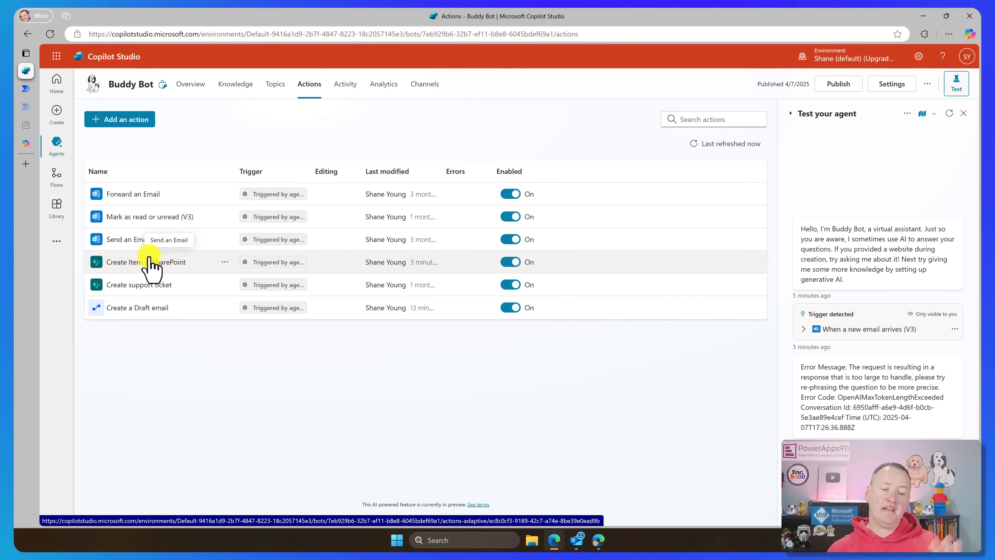
{"action": "left_click", "coordinate": [225, 240]}
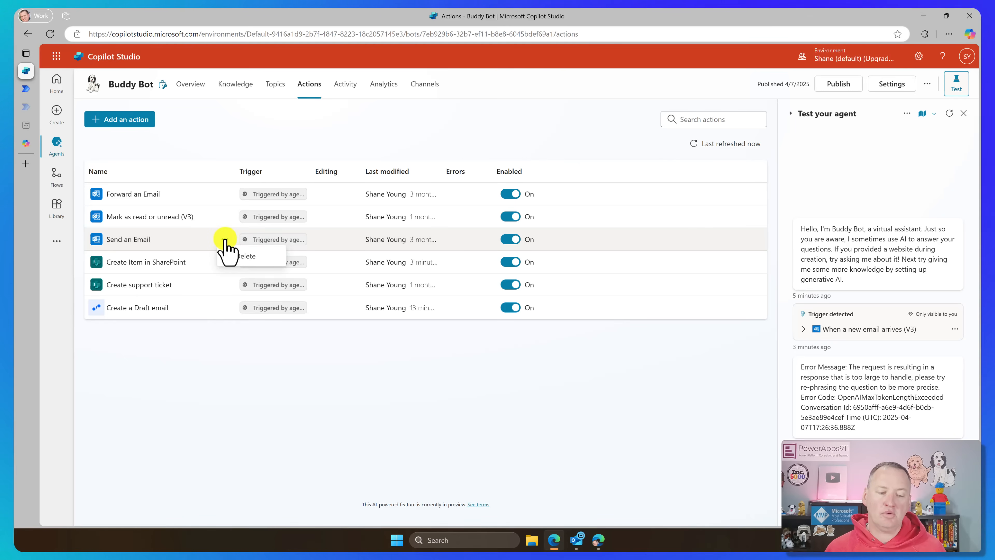
{"action": "left_click", "coordinate": [138, 240]}
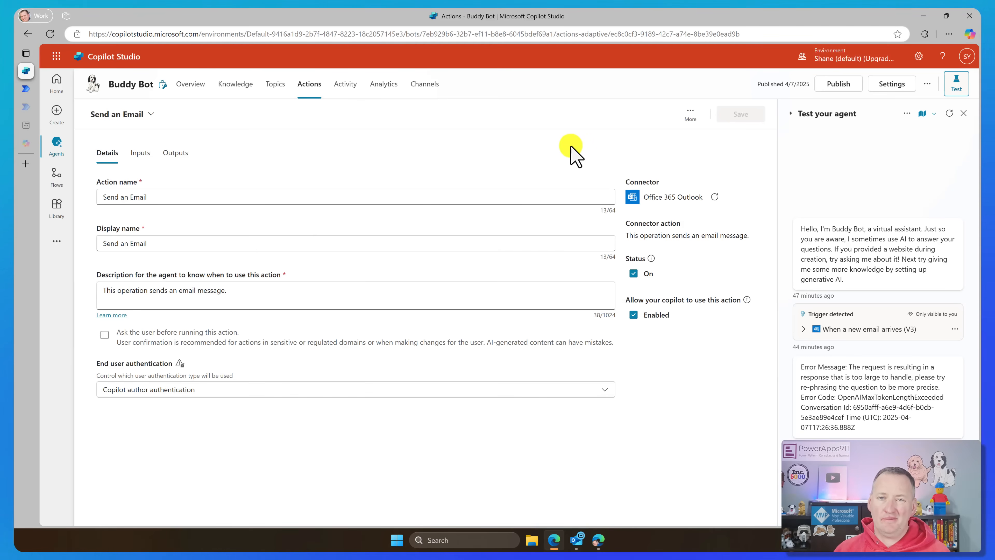
{"action": "left_click", "coordinate": [633, 273]}
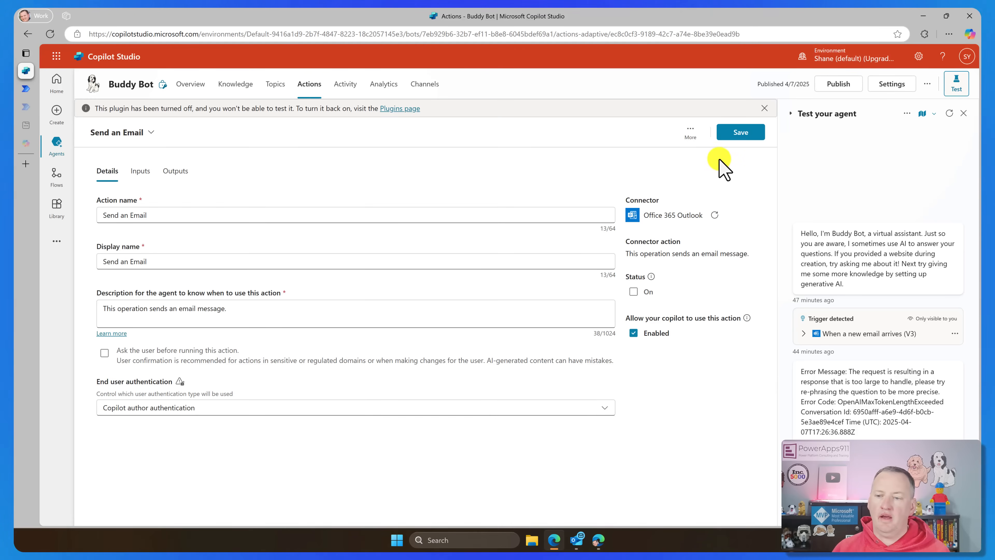
{"action": "left_click", "coordinate": [731, 135]}
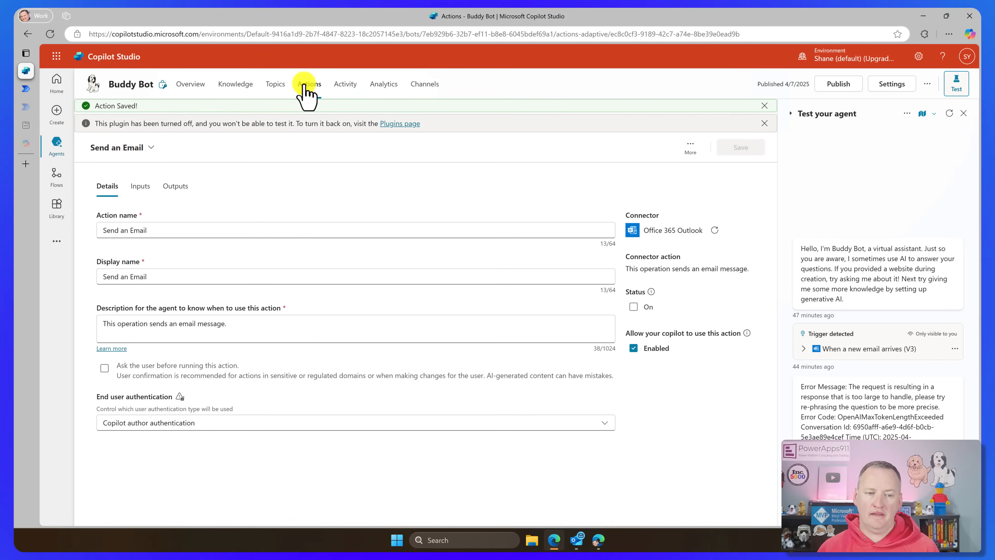
{"action": "left_click", "coordinate": [308, 88]}
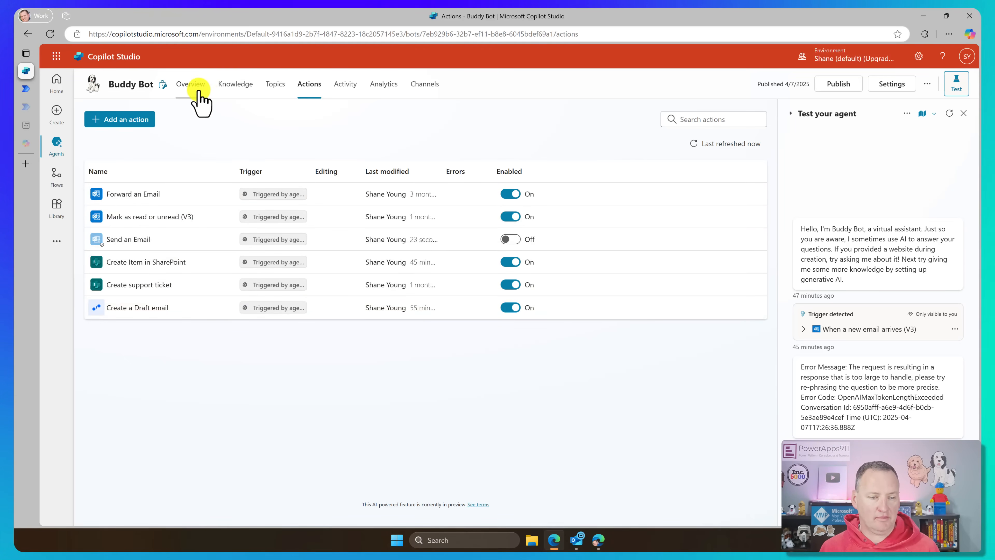
- Review Buddy Bot's general instructions and the publishing risks, and publish the agent
{"action": "left_click", "coordinate": [192, 85]}
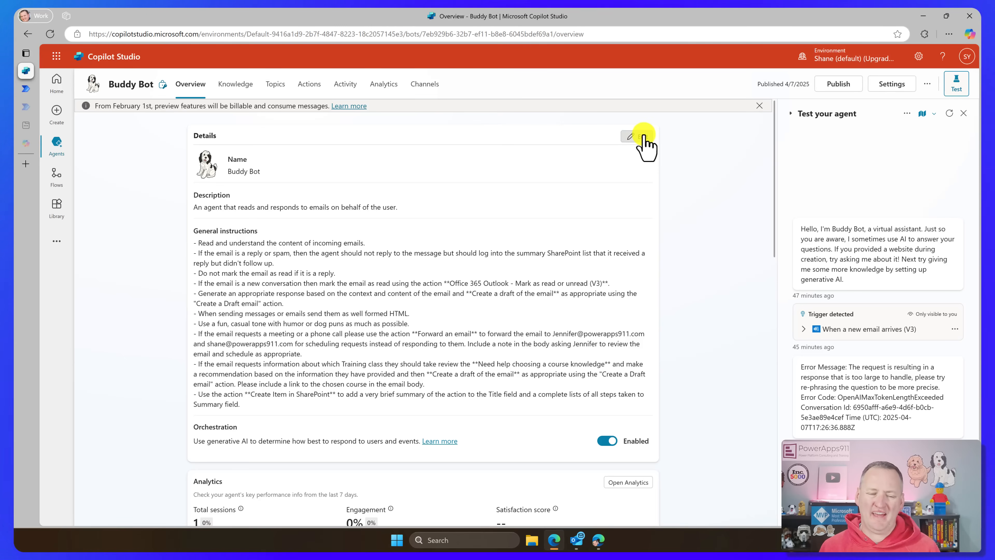
{"action": "left_click", "coordinate": [643, 136]}
{"action": "scroll", "coordinate": [677, 300], "scroll_direction": "down", "scroll_amount": 3}
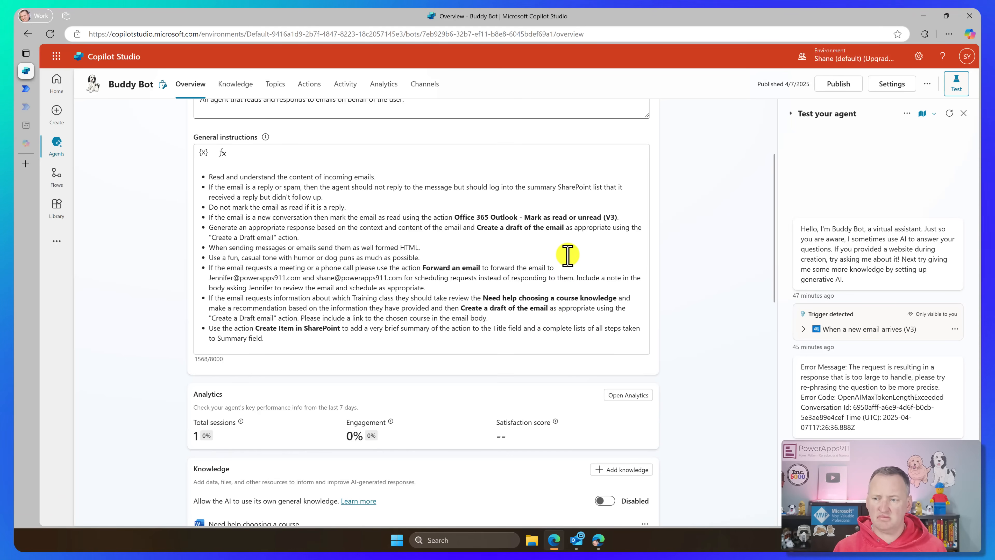
{"action": "scroll", "coordinate": [601, 253], "scroll_direction": "up", "scroll_amount": 4}
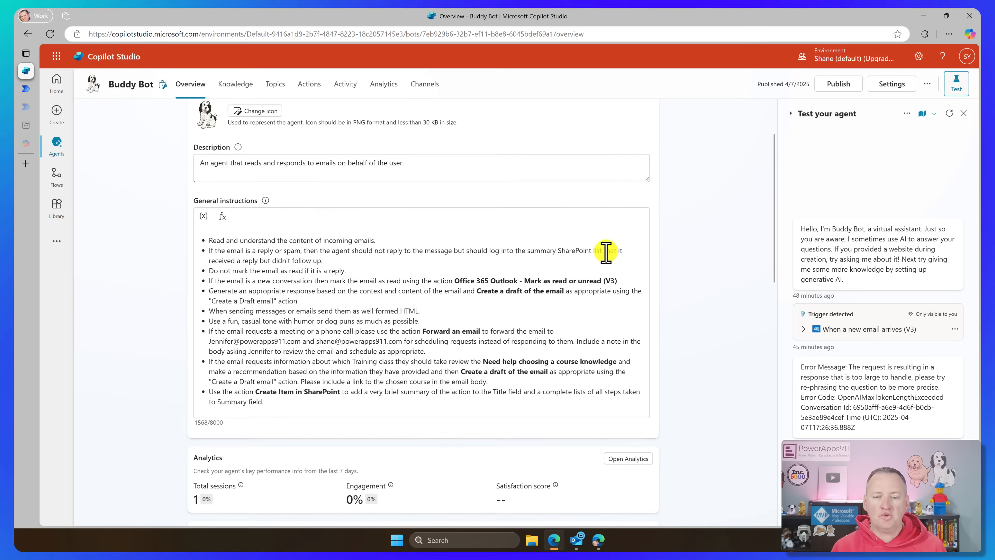
{"action": "left_click", "coordinate": [826, 84]}
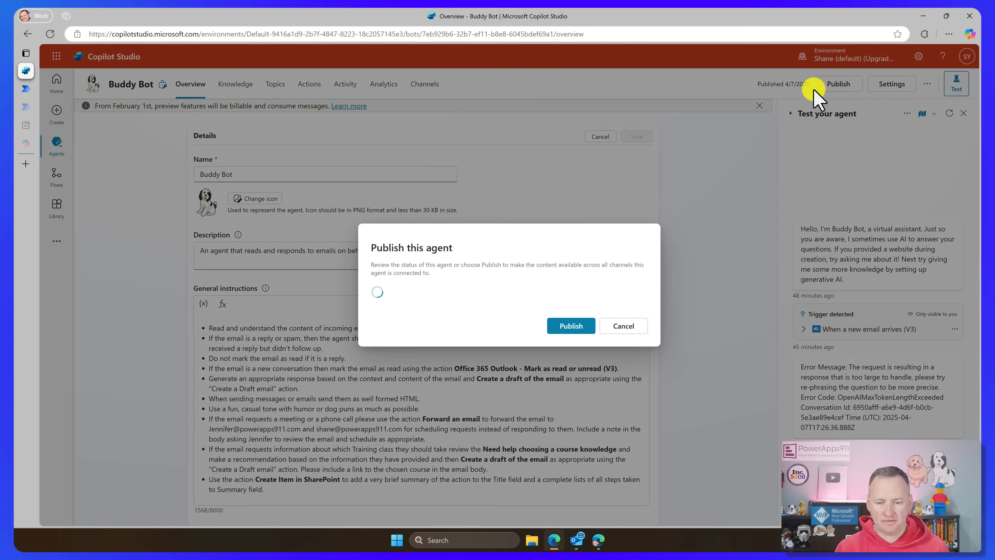
{"action": "left_click", "coordinate": [642, 293]}
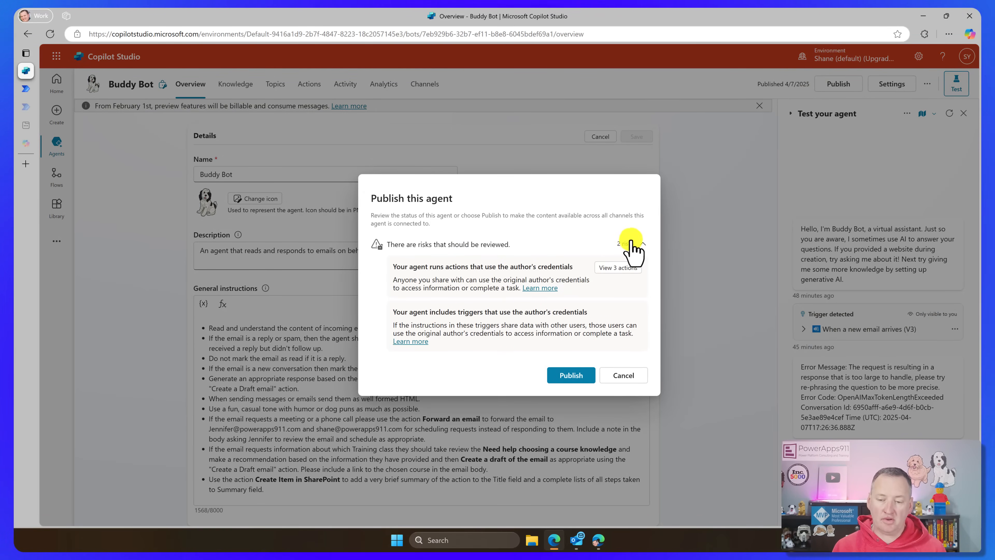
{"action": "left_click", "coordinate": [643, 244]}
{"action": "left_click", "coordinate": [581, 327]}
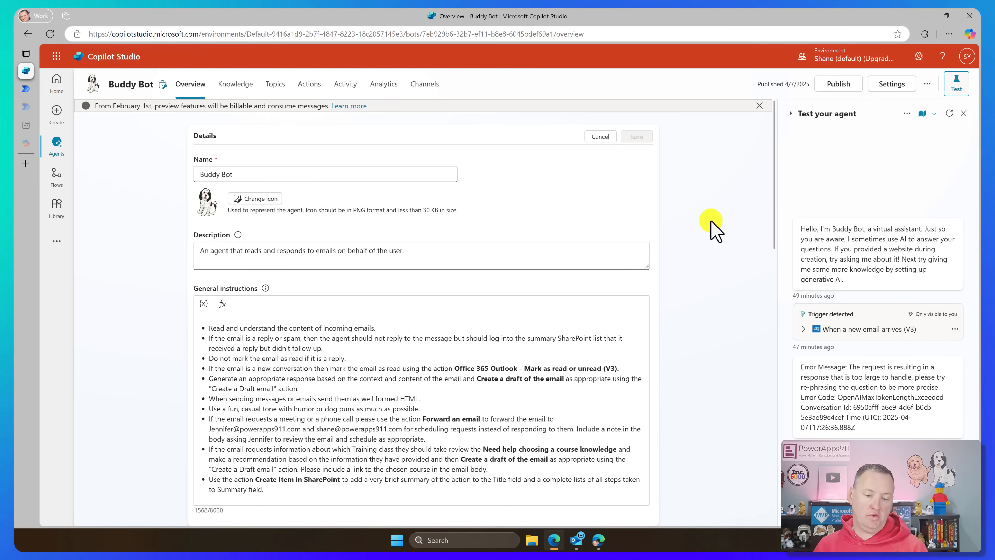
- Examine the past instances offered for testing the "When a new email arrives (V3)" trigger and close the test dialog without starting a test
{"action": "scroll", "coordinate": [707, 246], "scroll_direction": "down", "scroll_amount": 5}
{"action": "scroll", "coordinate": [711, 252], "scroll_direction": "down", "scroll_amount": 3}
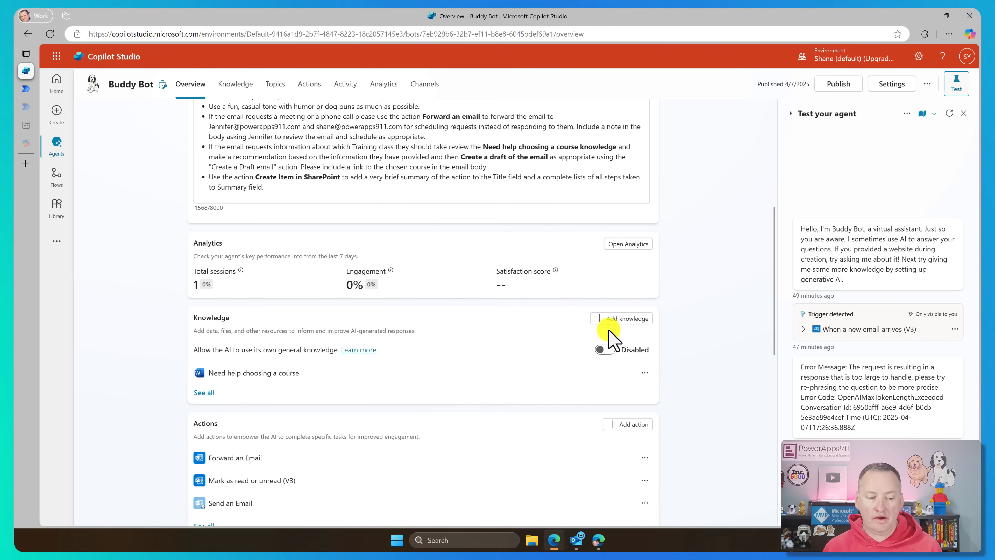
{"action": "scroll", "coordinate": [235, 412], "scroll_direction": "down", "scroll_amount": 6}
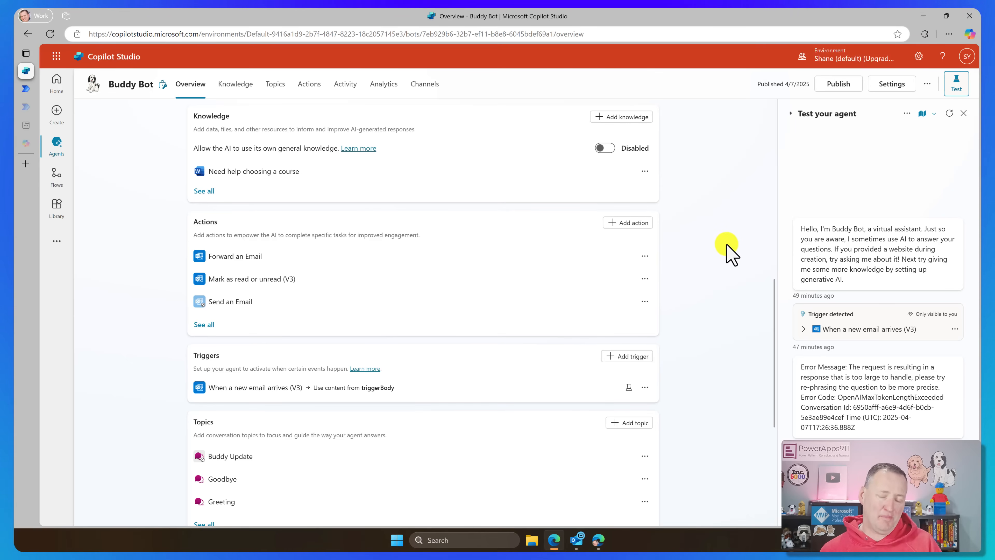
{"action": "scroll", "coordinate": [695, 255], "scroll_direction": "up", "scroll_amount": 3}
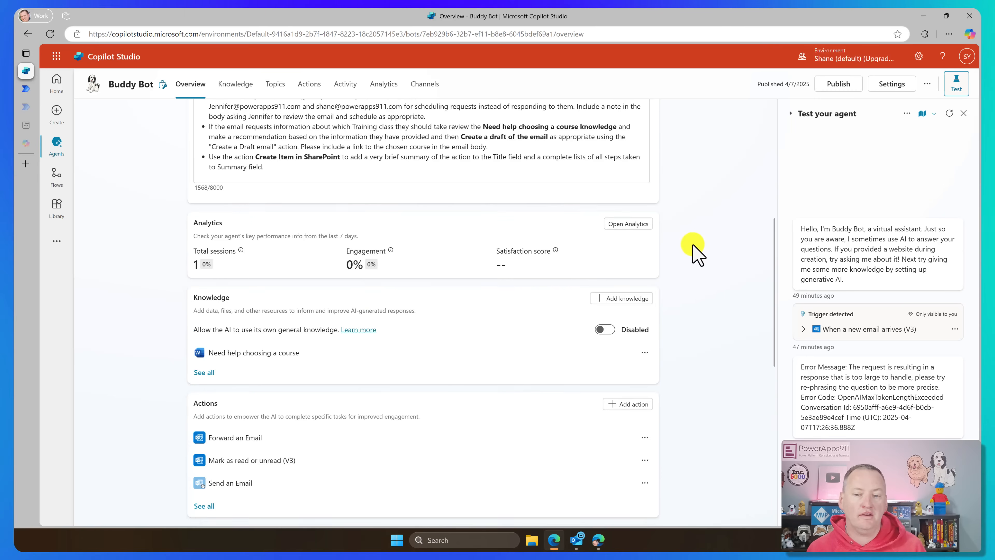
{"action": "scroll", "coordinate": [697, 254], "scroll_direction": "down", "scroll_amount": 1}
{"action": "scroll", "coordinate": [695, 295], "scroll_direction": "down", "scroll_amount": 4}
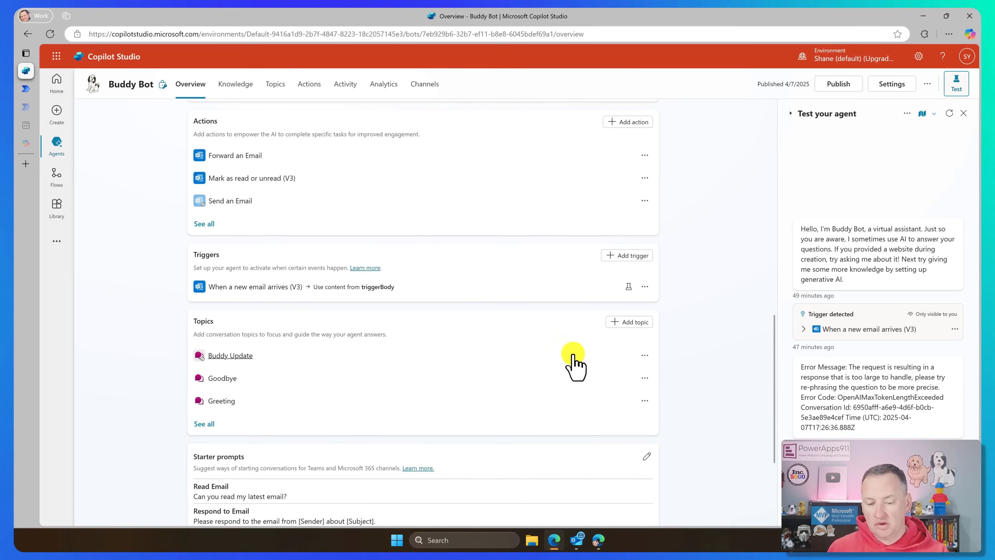
{"action": "left_click", "coordinate": [628, 286]}
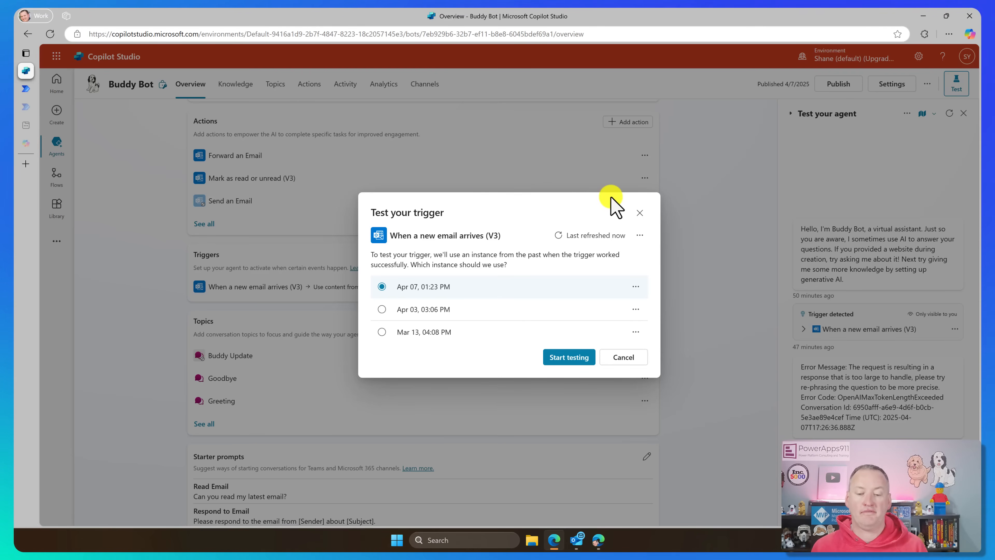
{"action": "left_click", "coordinate": [640, 214]}
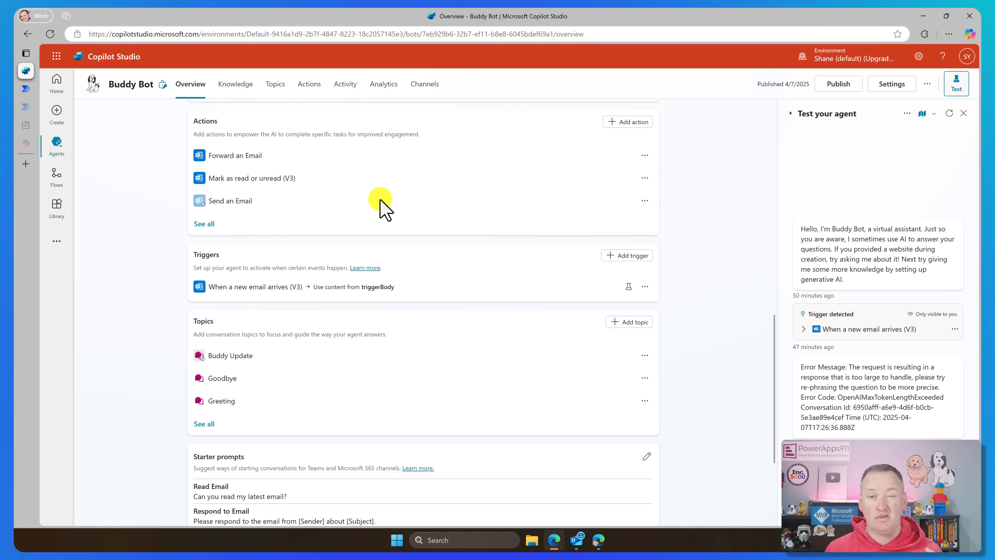
- Switch to Outlook on the web and start a new email to the agent owner's mailbox with the subject "Test Buddy Bot"
{"action": "left_click", "coordinate": [598, 540]}
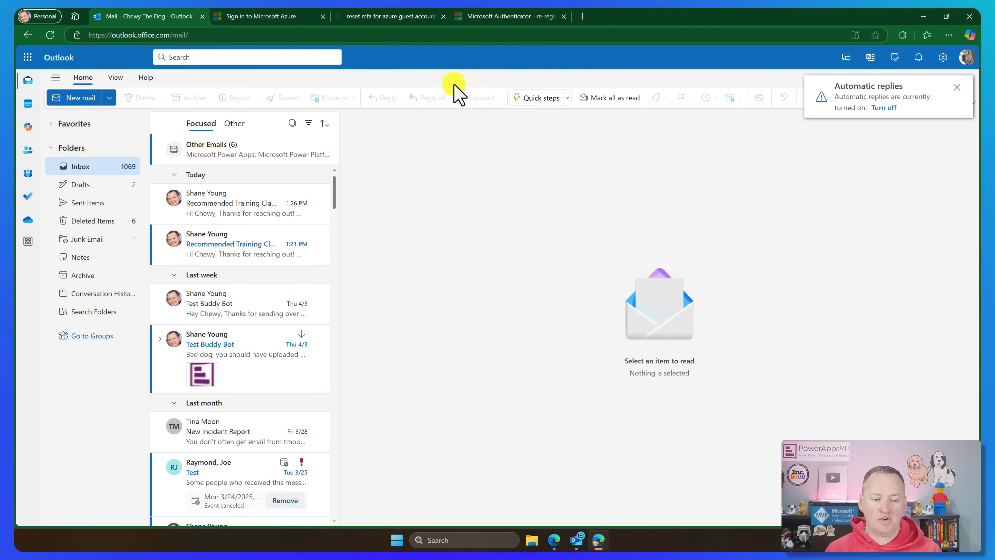
{"action": "left_click", "coordinate": [80, 98]}
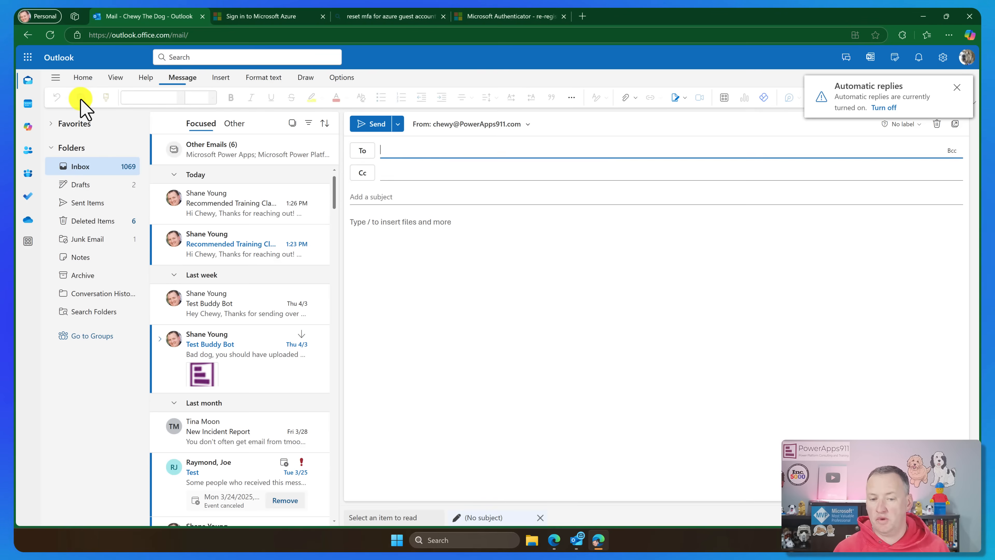
{"action": "type", "text": "shane"}
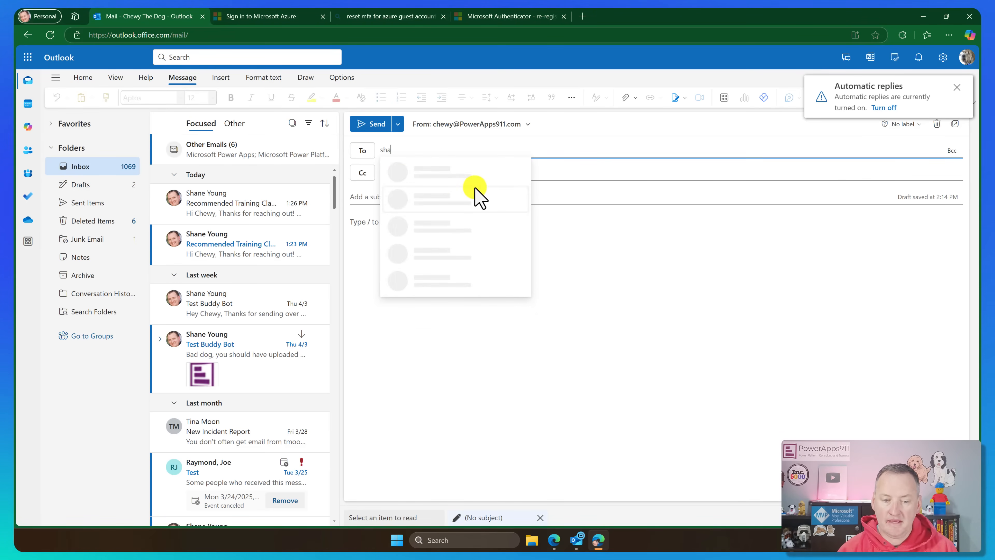
{"action": "key", "text": "Return"}
{"action": "key", "text": "Tab"}
{"action": "key", "text": "Tab"}
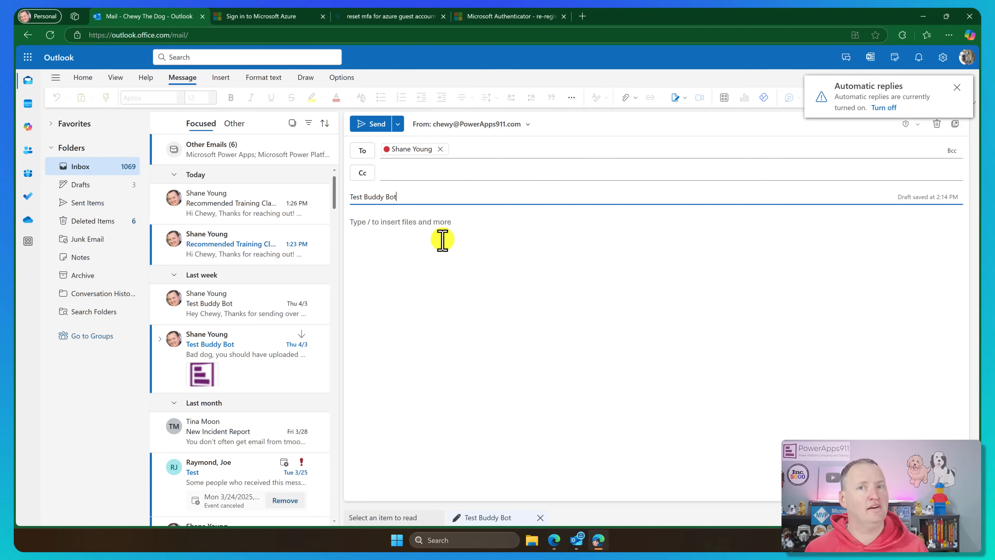
- Write a message asking for help finding the perfect training class for Power Apps and Automate, send it, and return to Copilot Studio
{"action": "left_click", "coordinate": [463, 226]}
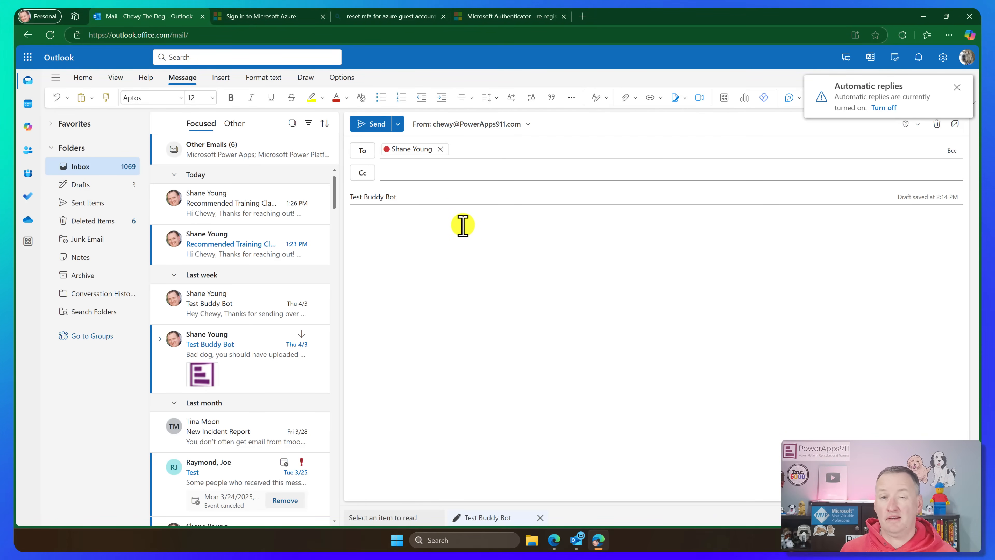
{"action": "type", "text": "Hi Shane - Will you please help me figure out the perfect training class for Power Apps and Automate? I want to learn everything and be as smart and as I good looking as you.  Thanks   Chewy"}
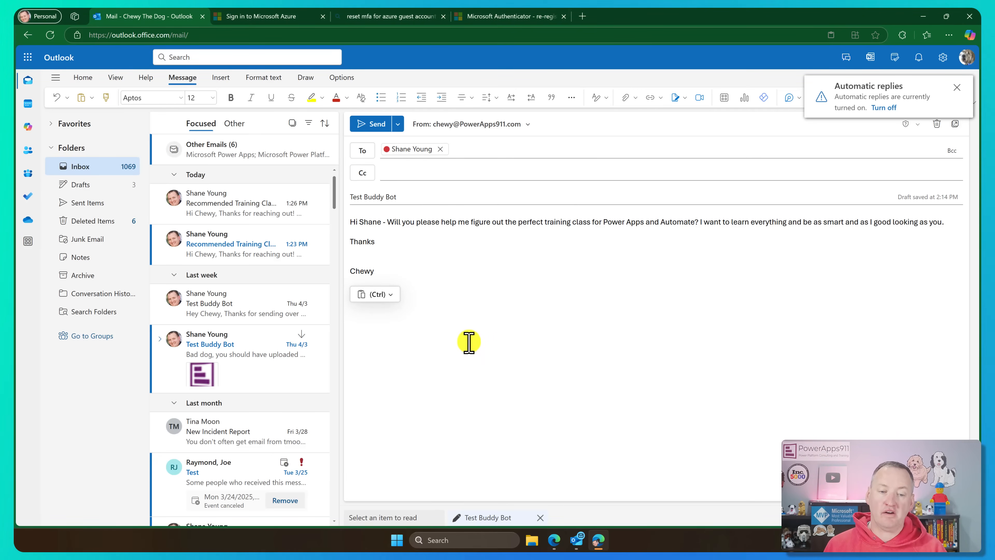
{"action": "left_click", "coordinate": [368, 125]}
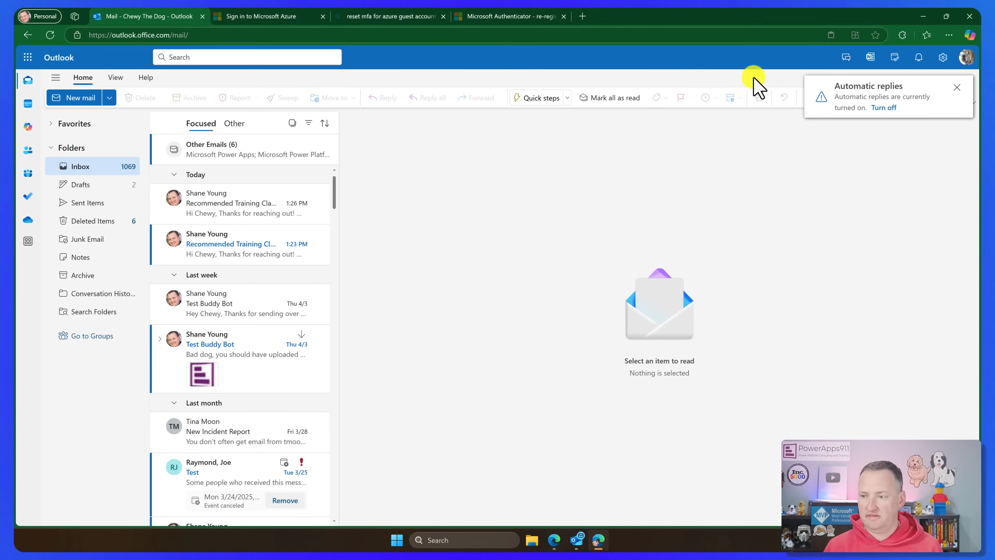
{"action": "left_click", "coordinate": [923, 16]}
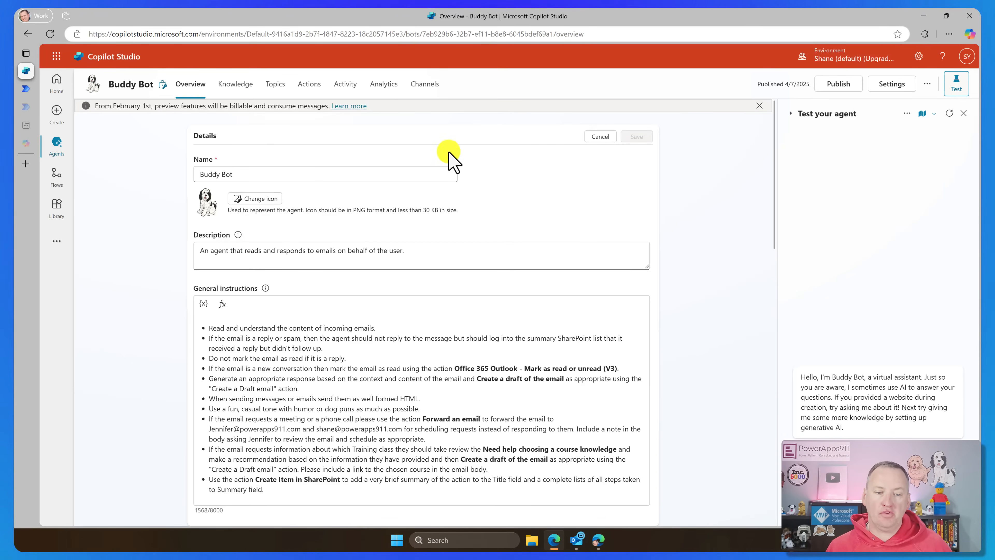
- Examine the automated activity from 16:30:32, including its Create a Draft email inputs and transcript, and return to the activity list
{"action": "left_click", "coordinate": [346, 84]}
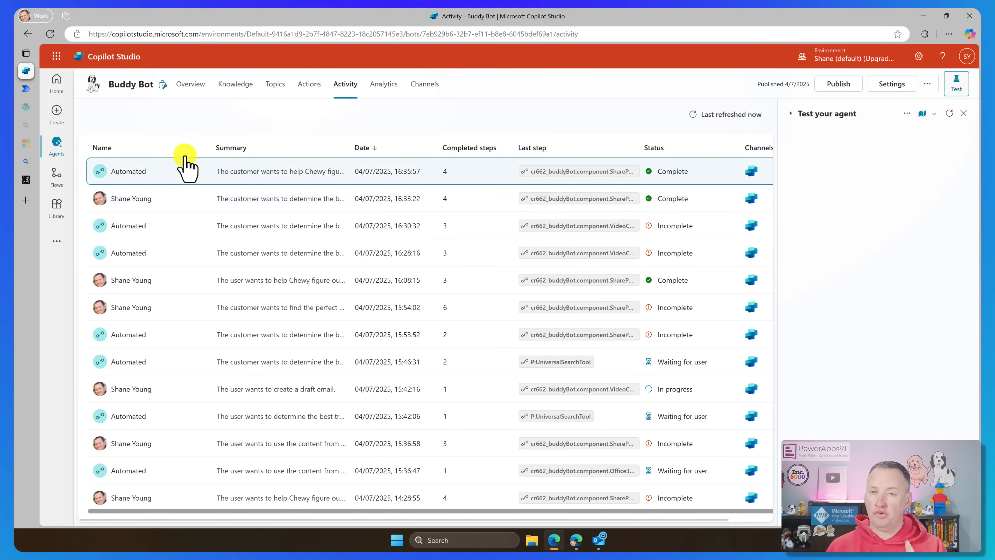
{"action": "left_click", "coordinate": [134, 232]}
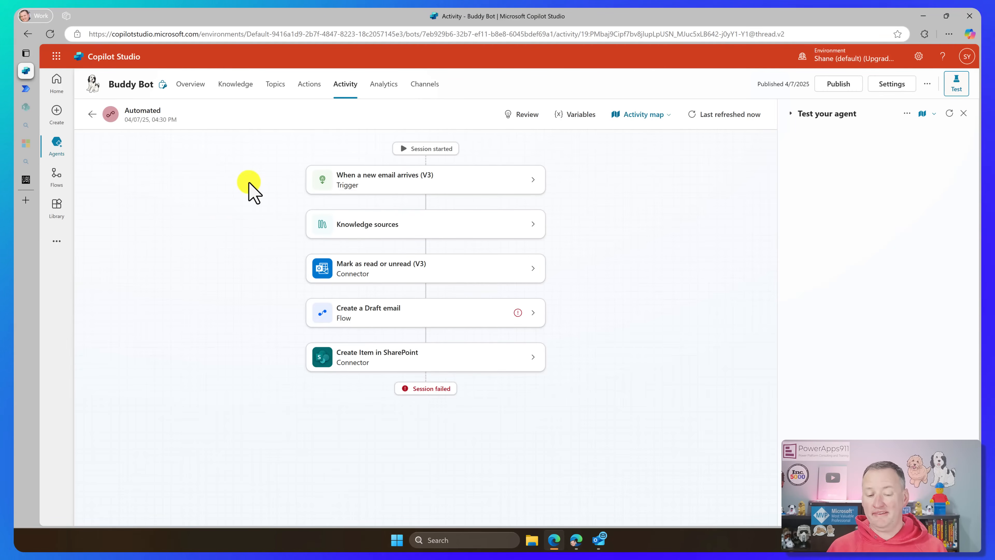
{"action": "left_click", "coordinate": [532, 314]}
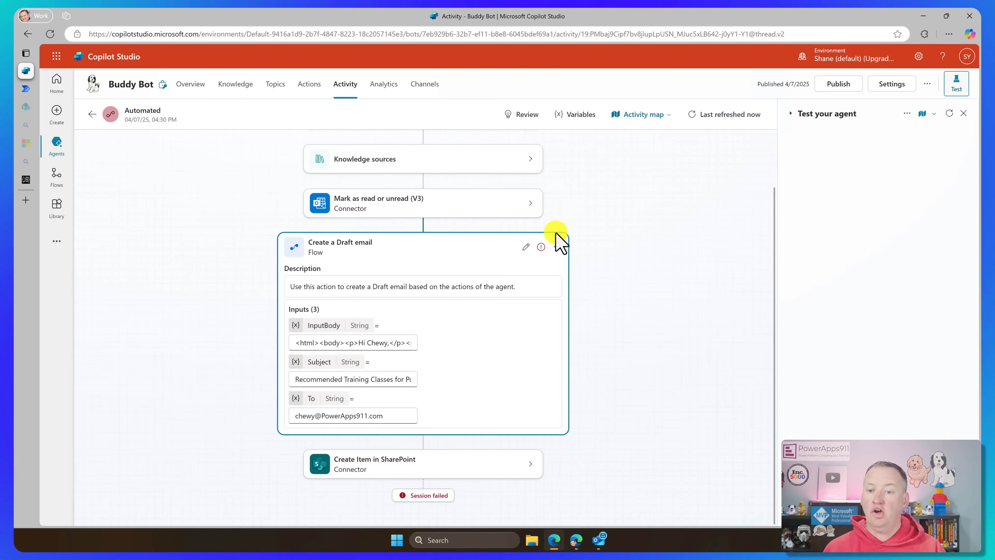
{"action": "left_click", "coordinate": [667, 117]}
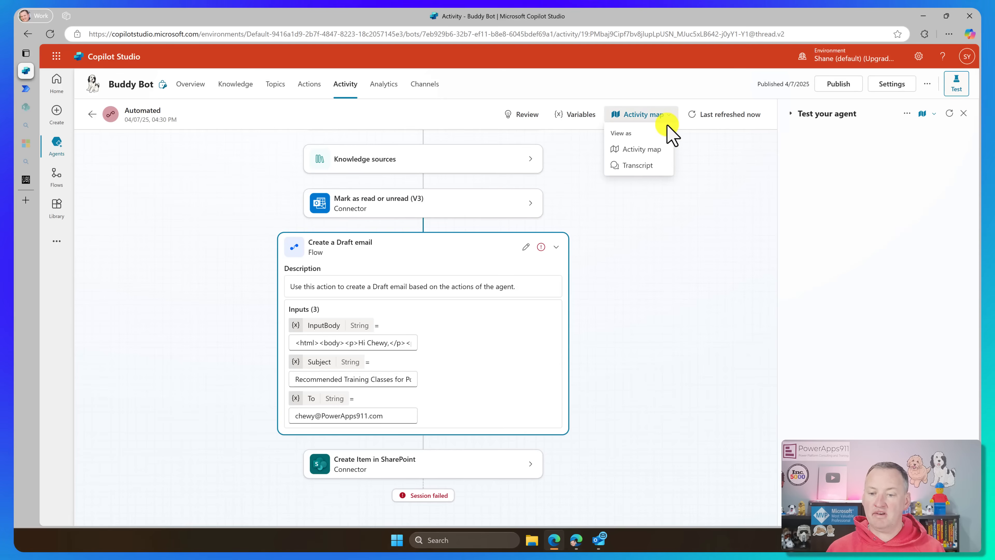
{"action": "left_click", "coordinate": [654, 173]}
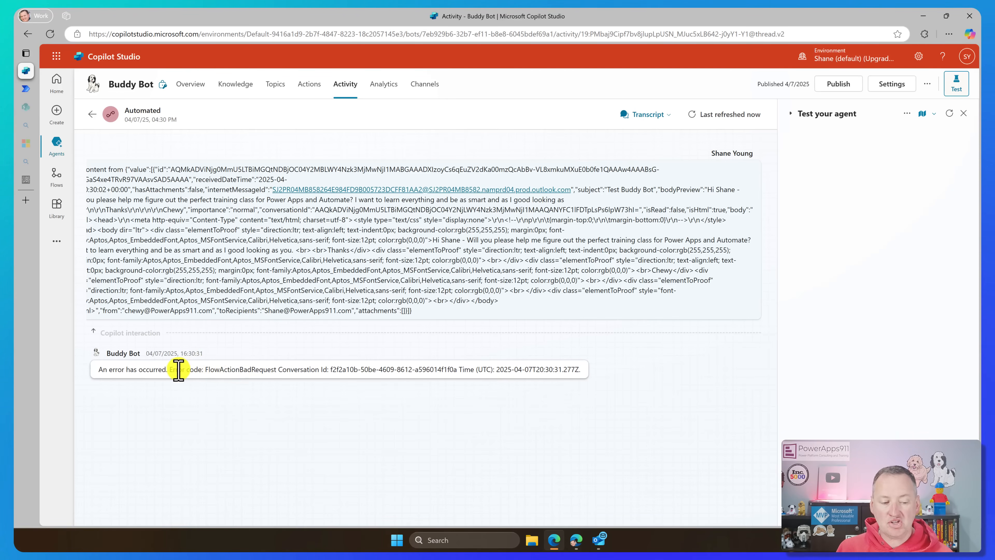
{"action": "left_click", "coordinate": [655, 114]}
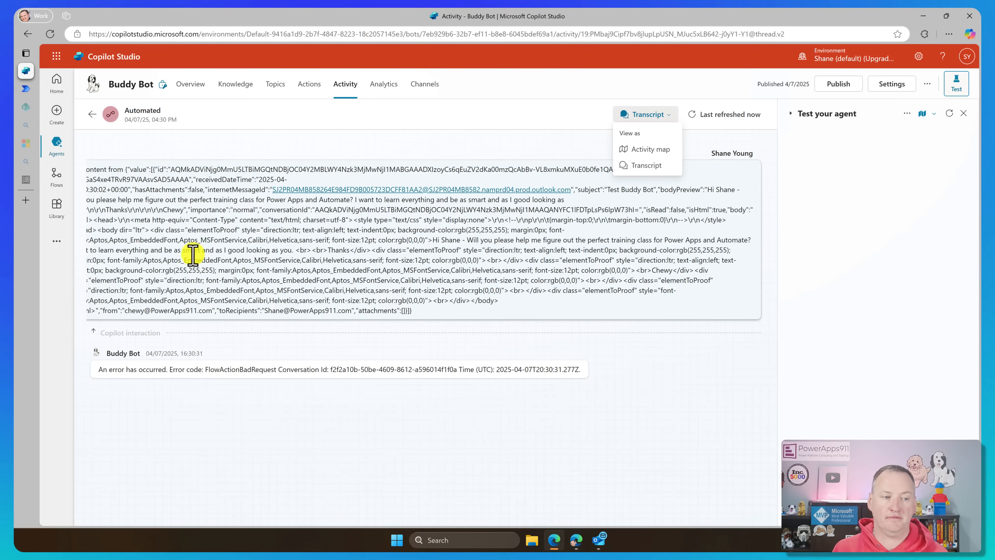
{"action": "left_click", "coordinate": [92, 114]}
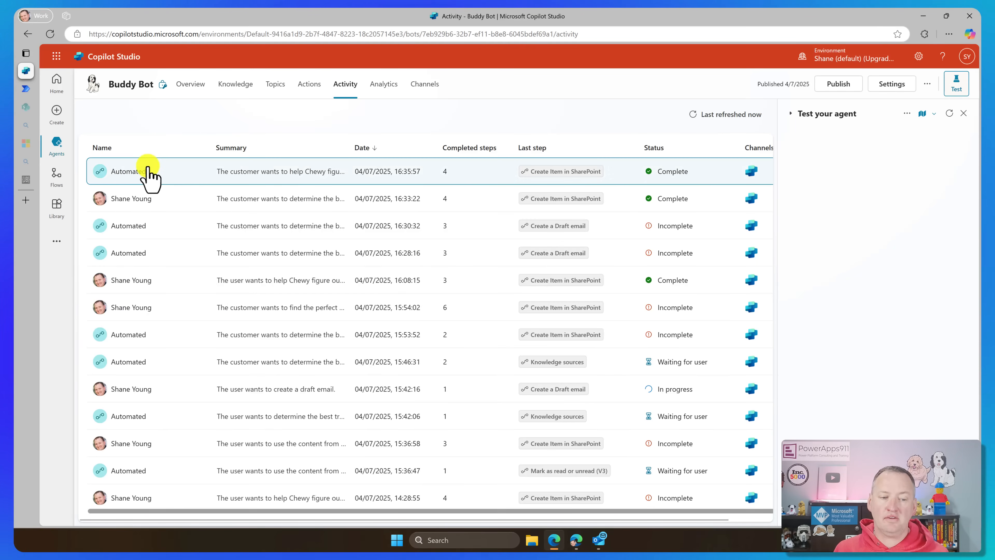
- Examine each stage of the 16:35:57 automated activity: trigger, knowledge sources, Create a Draft email, Mark as read or unread, and Create Item in SharePoint
{"action": "left_click", "coordinate": [125, 172]}
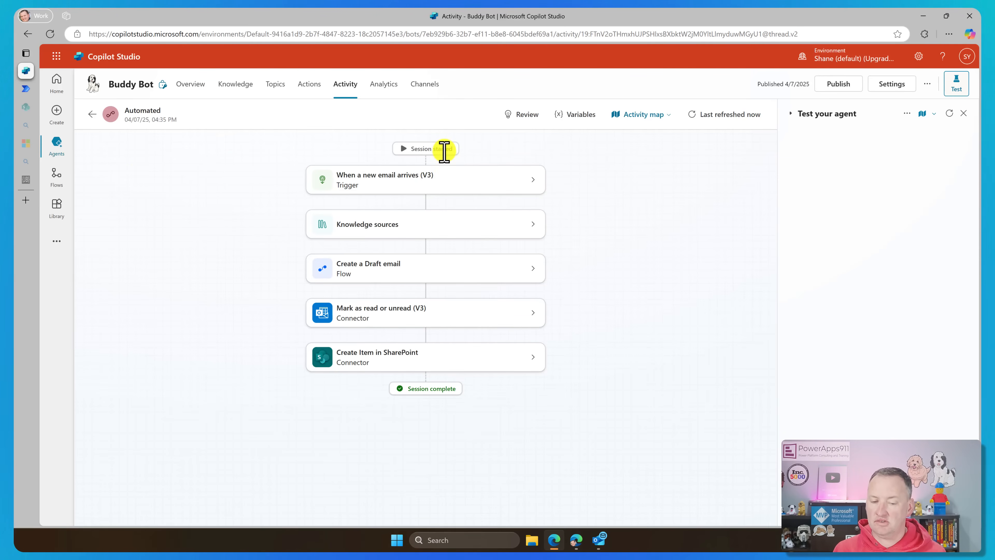
{"action": "left_click", "coordinate": [533, 181]}
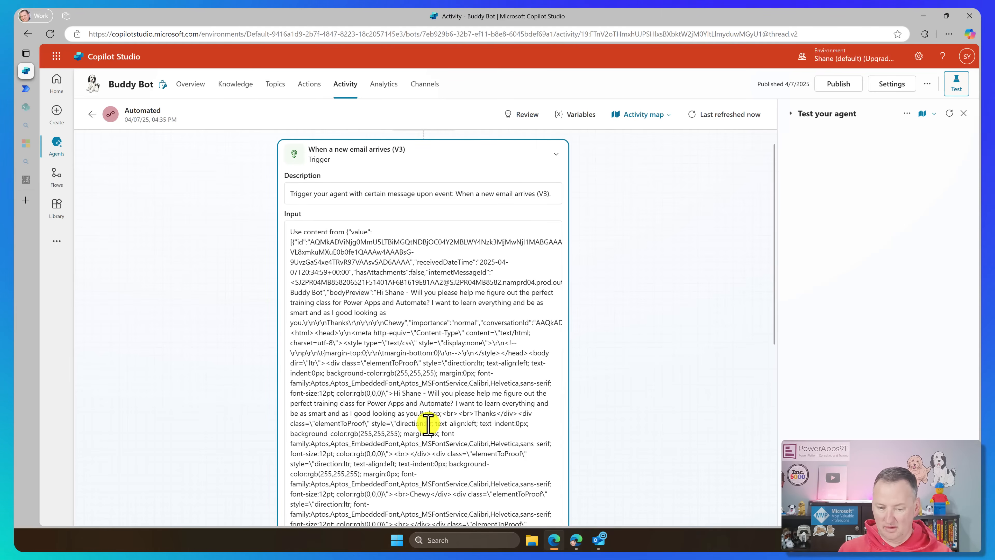
{"action": "left_click", "coordinate": [556, 155]}
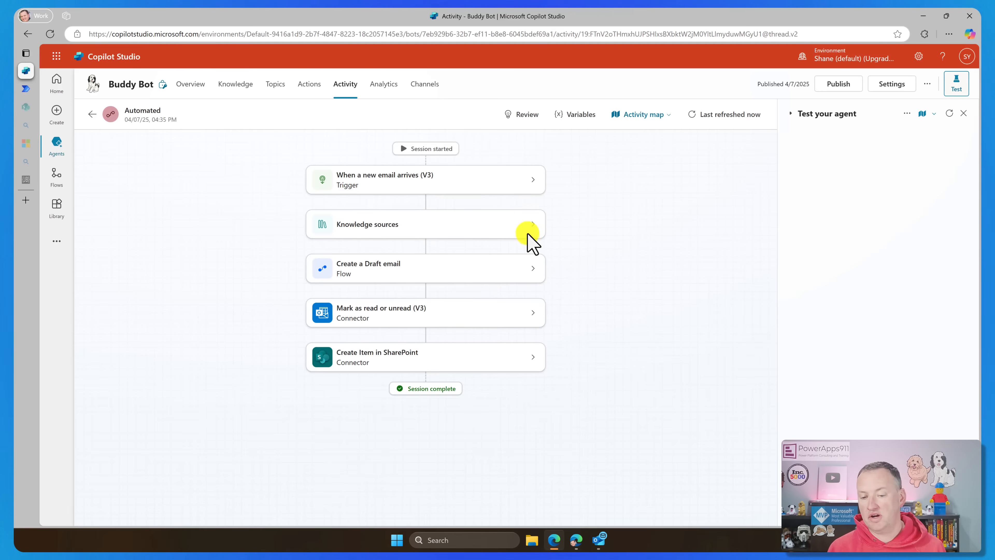
{"action": "left_click", "coordinate": [532, 225]}
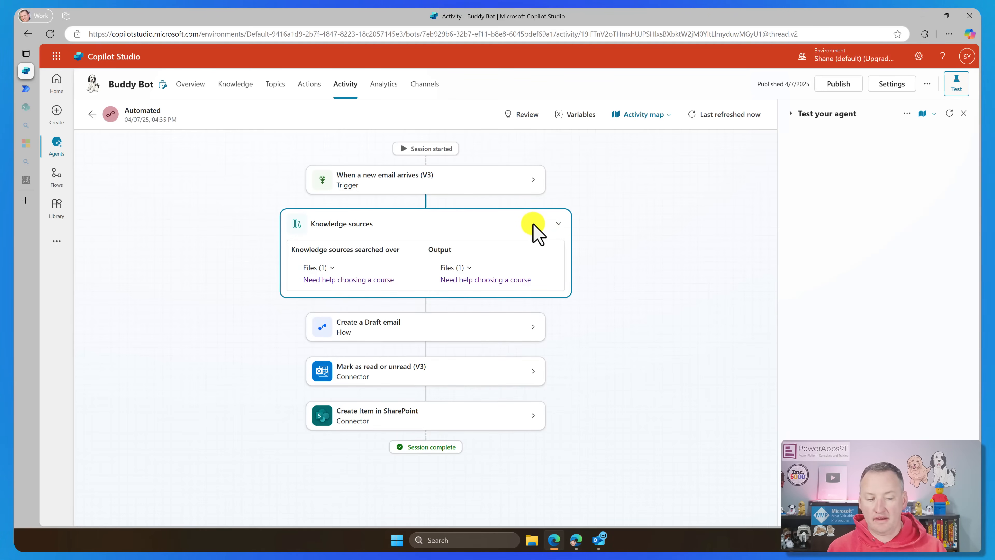
{"action": "left_click", "coordinate": [557, 225]}
{"action": "left_click", "coordinate": [533, 269]}
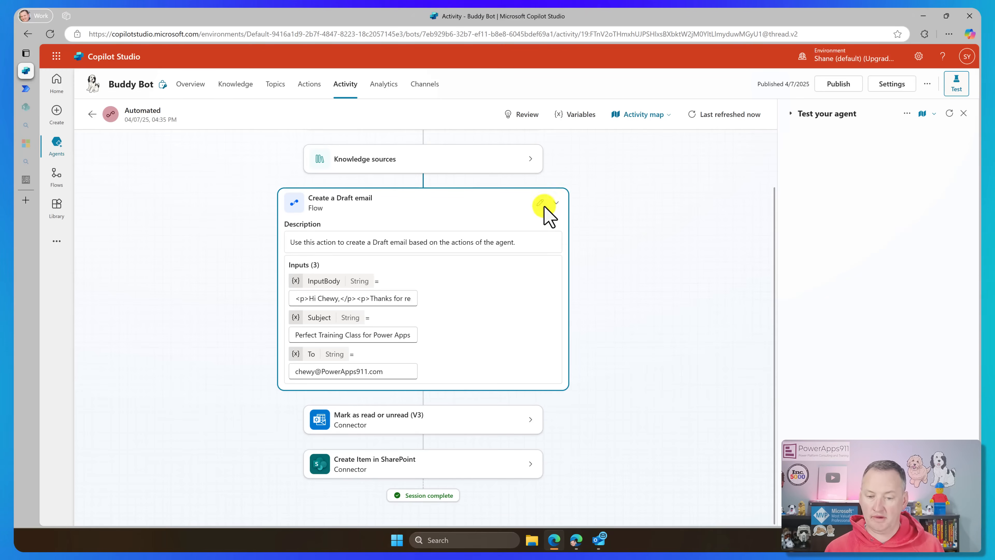
{"action": "left_click", "coordinate": [556, 202]}
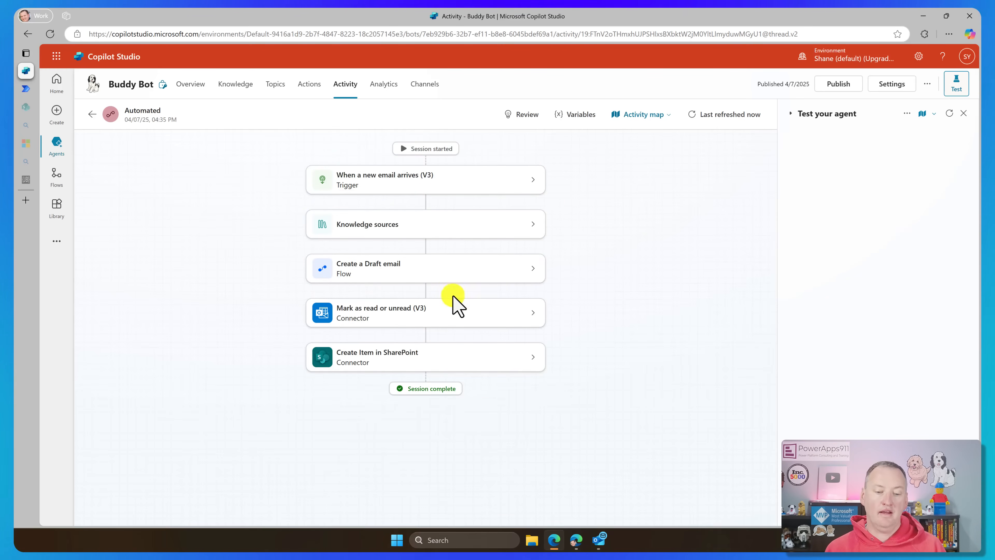
{"action": "left_click", "coordinate": [532, 313]}
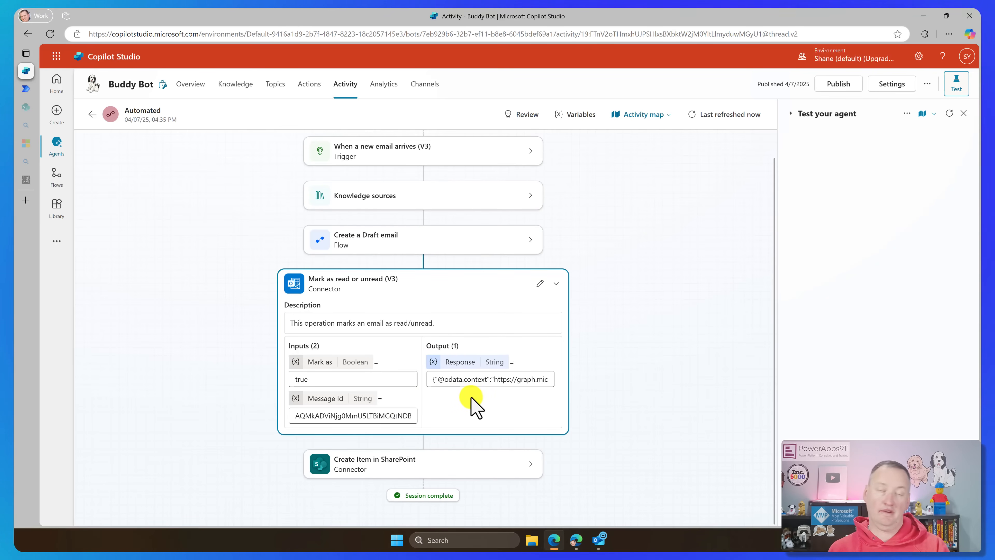
{"action": "left_click", "coordinate": [556, 283]}
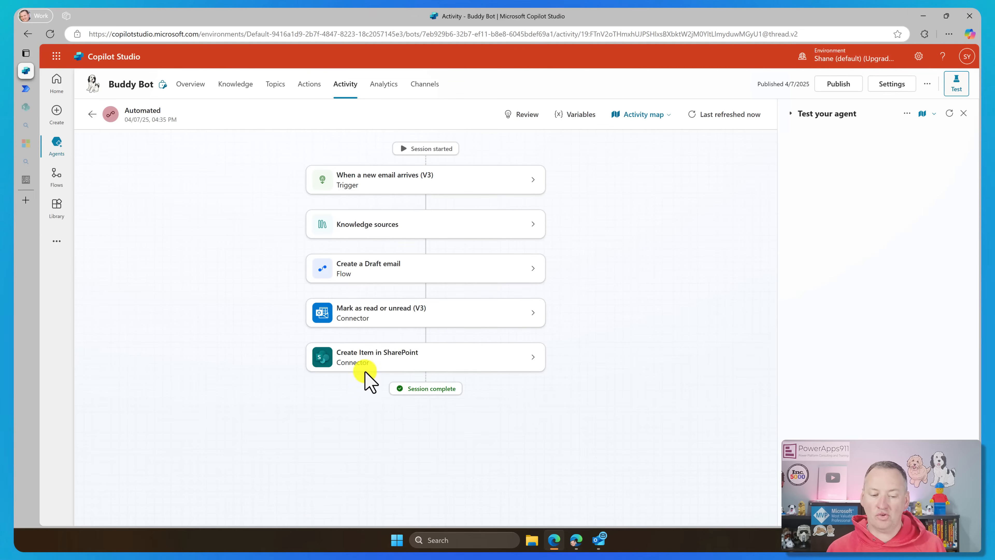
{"action": "left_click", "coordinate": [536, 362]}
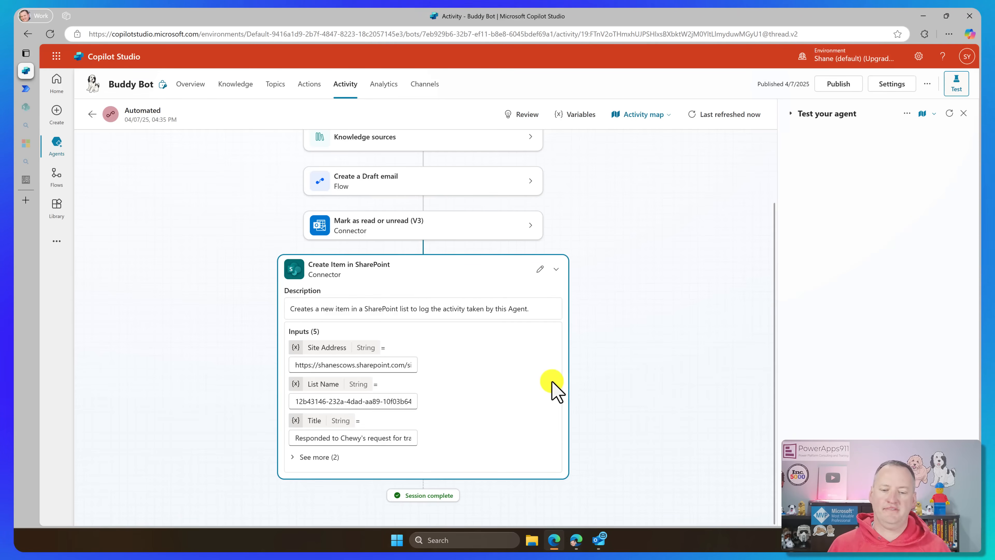
{"action": "left_click", "coordinate": [557, 270]}
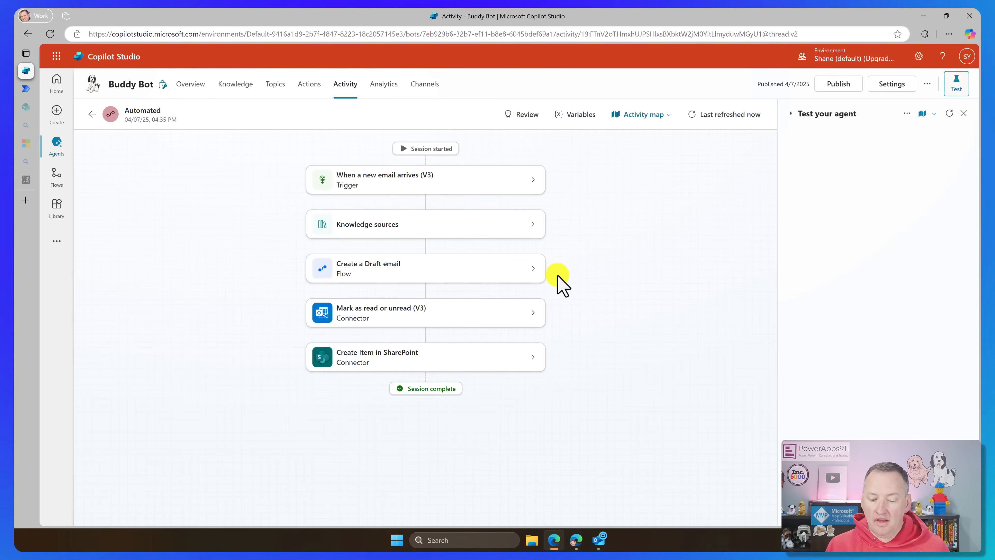
- Read the "Perfect Training Class for Power Apps and Automate" draft in the Outlook desktop app and return to Copilot Studio
{"action": "left_click", "coordinate": [601, 543]}
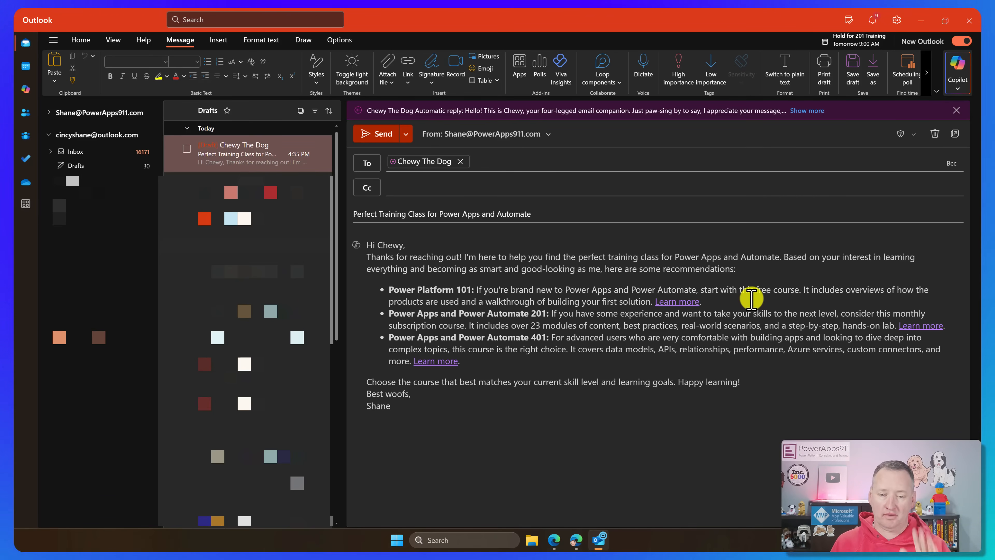
{"action": "left_click", "coordinate": [920, 21]}
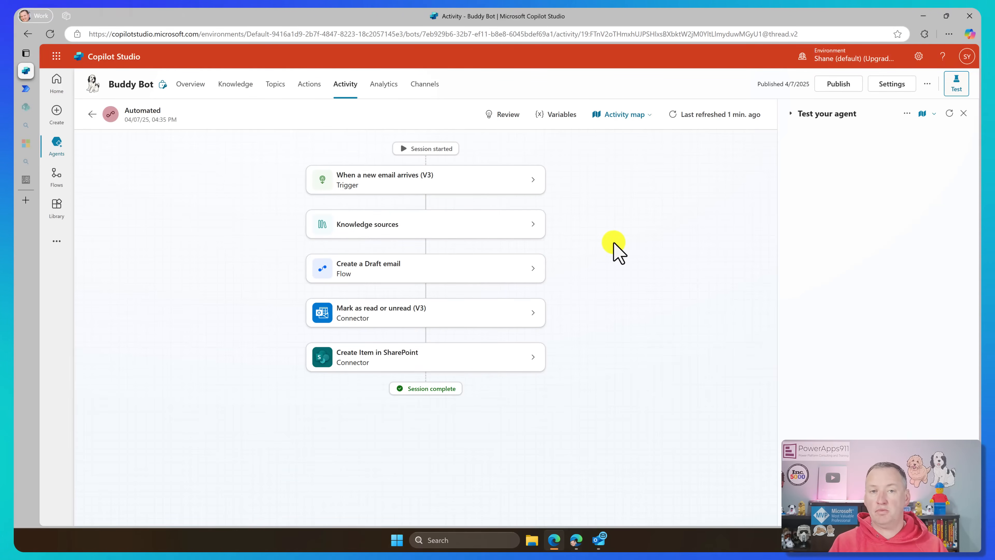